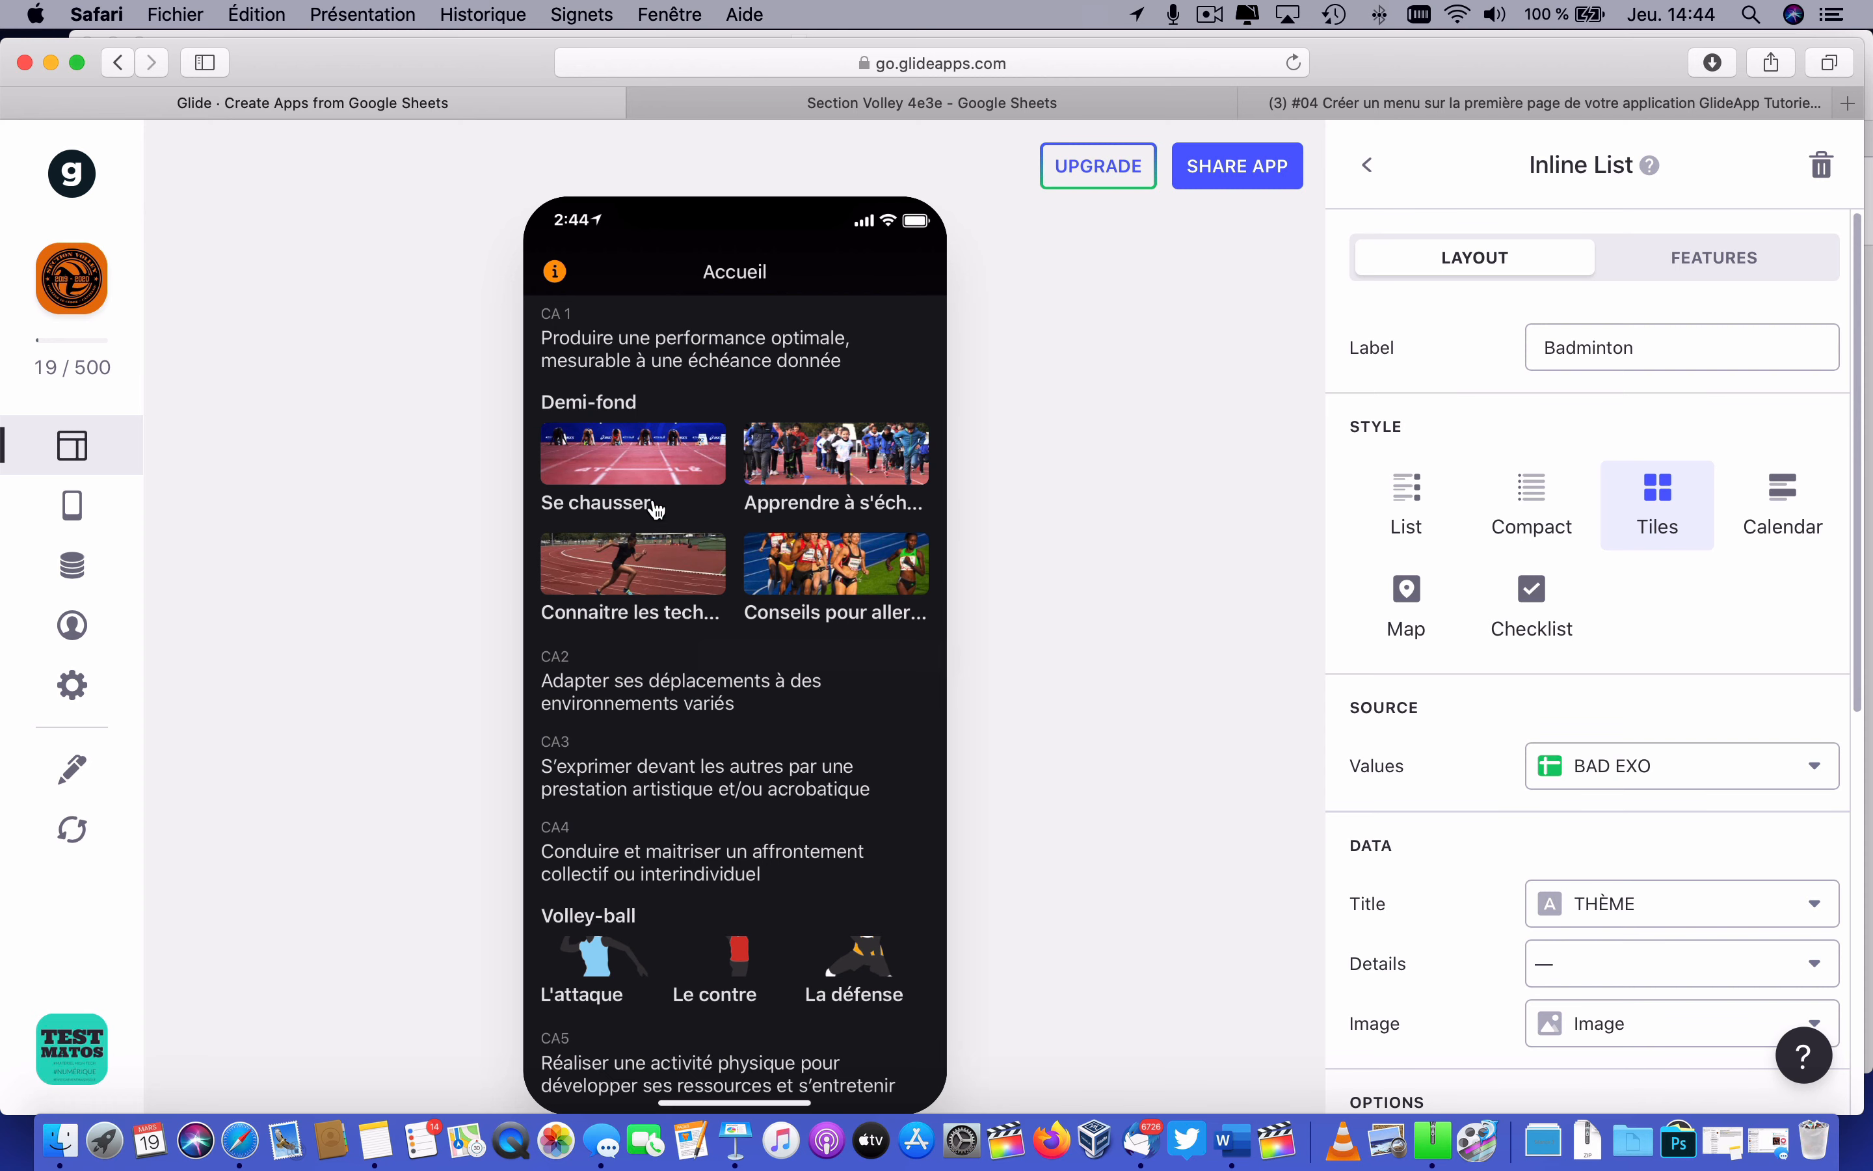
Preview the "Se chausser" and "Apprendre à s'échauffer" detail pages from the Demi-fond tiles, returning to Accueil.
click(655, 476)
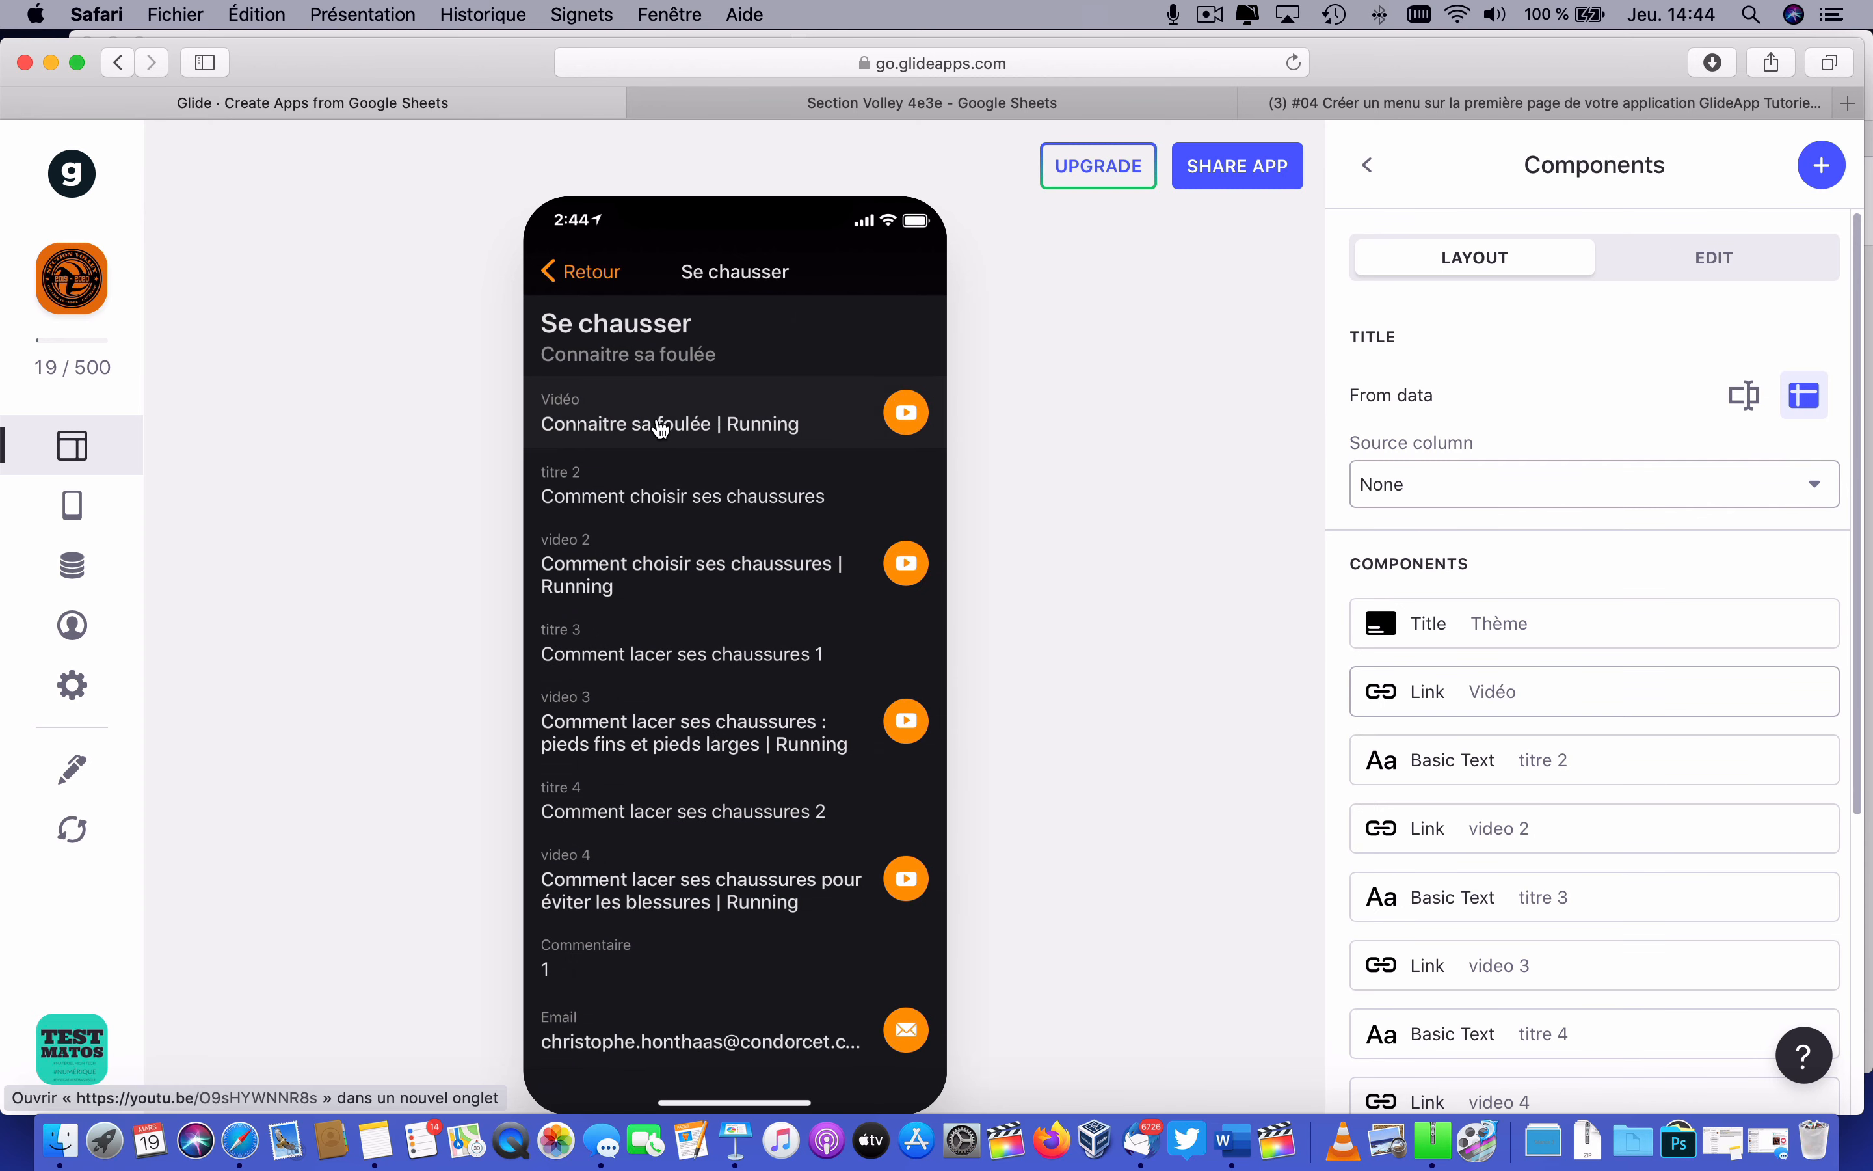
click(595, 279)
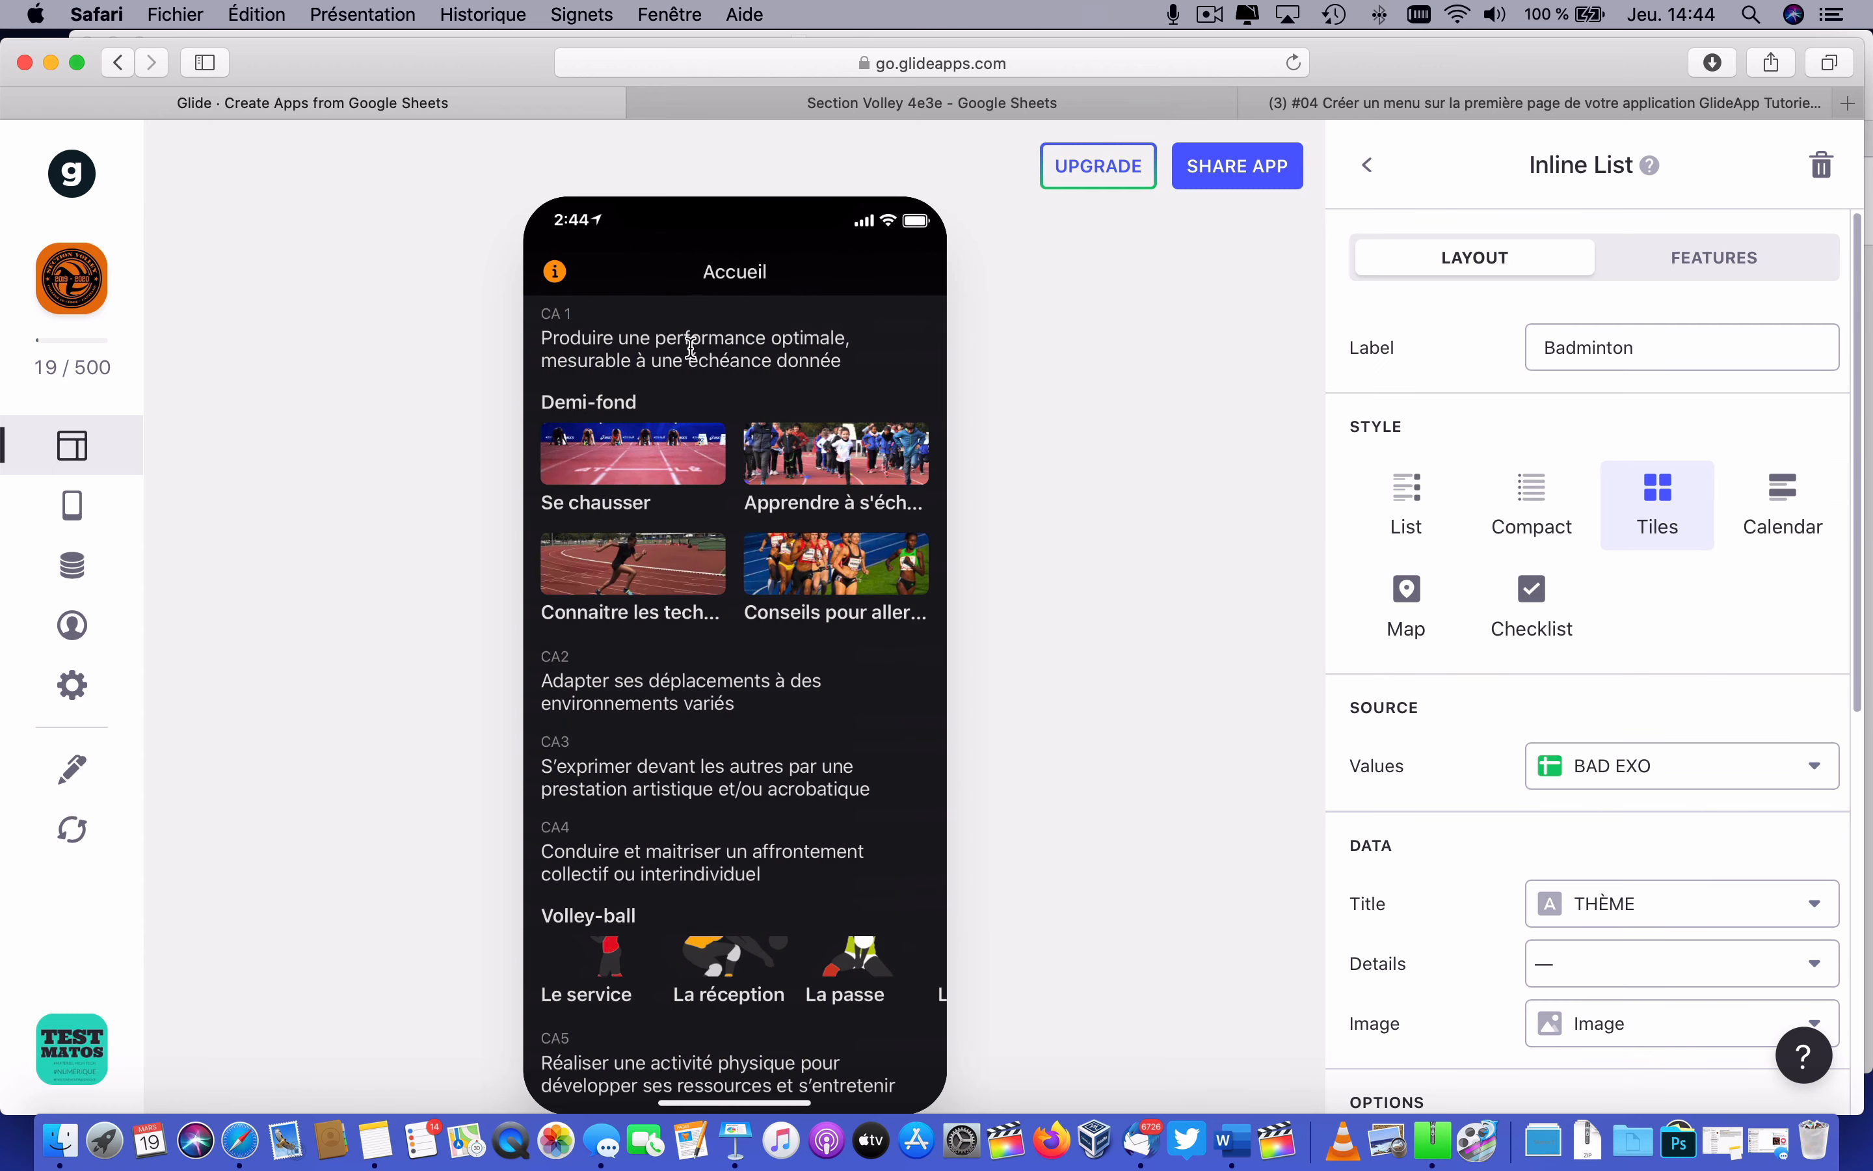
click(822, 498)
click(590, 275)
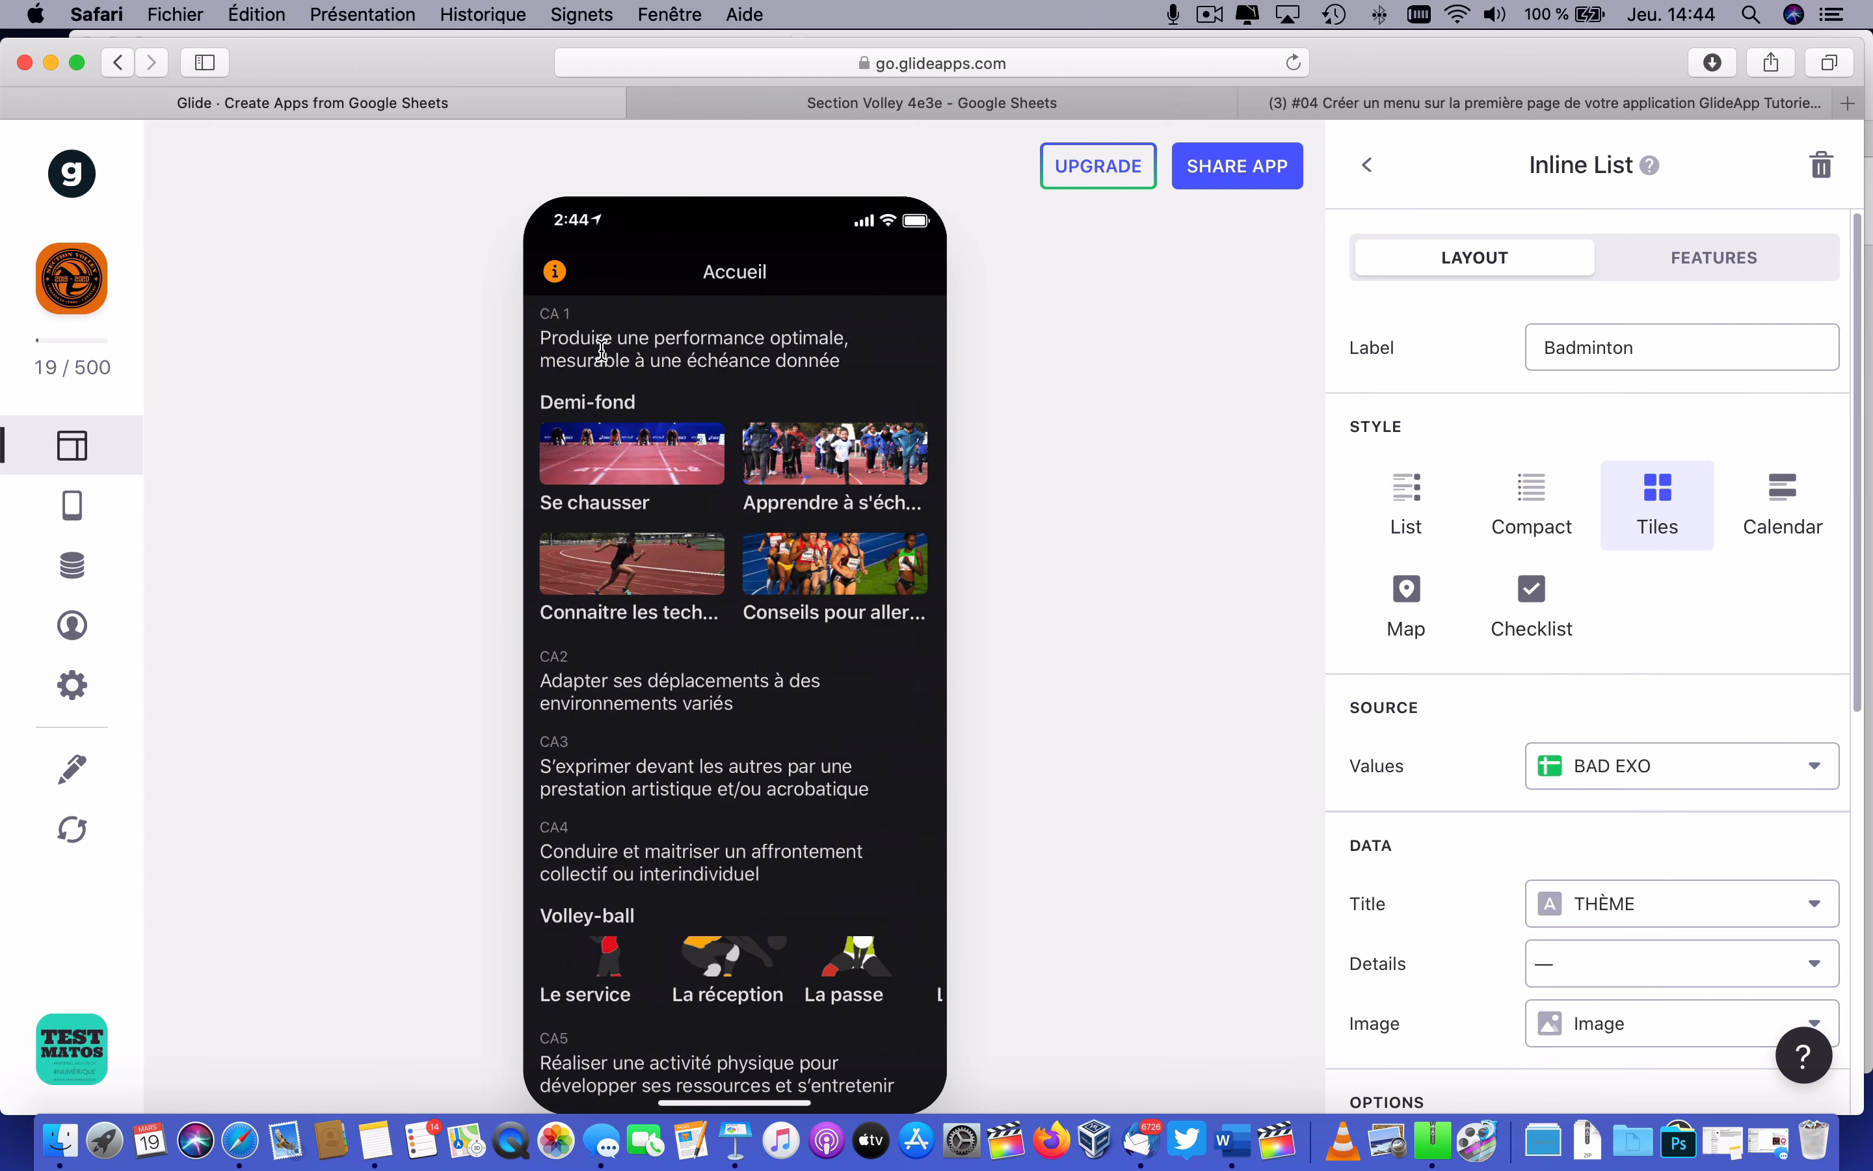
Browse the Volley-ball tile row on Accueil and preview the "La réception" page before going back.
scroll(635, 747, down, 3)
scroll(634, 747, down, 1)
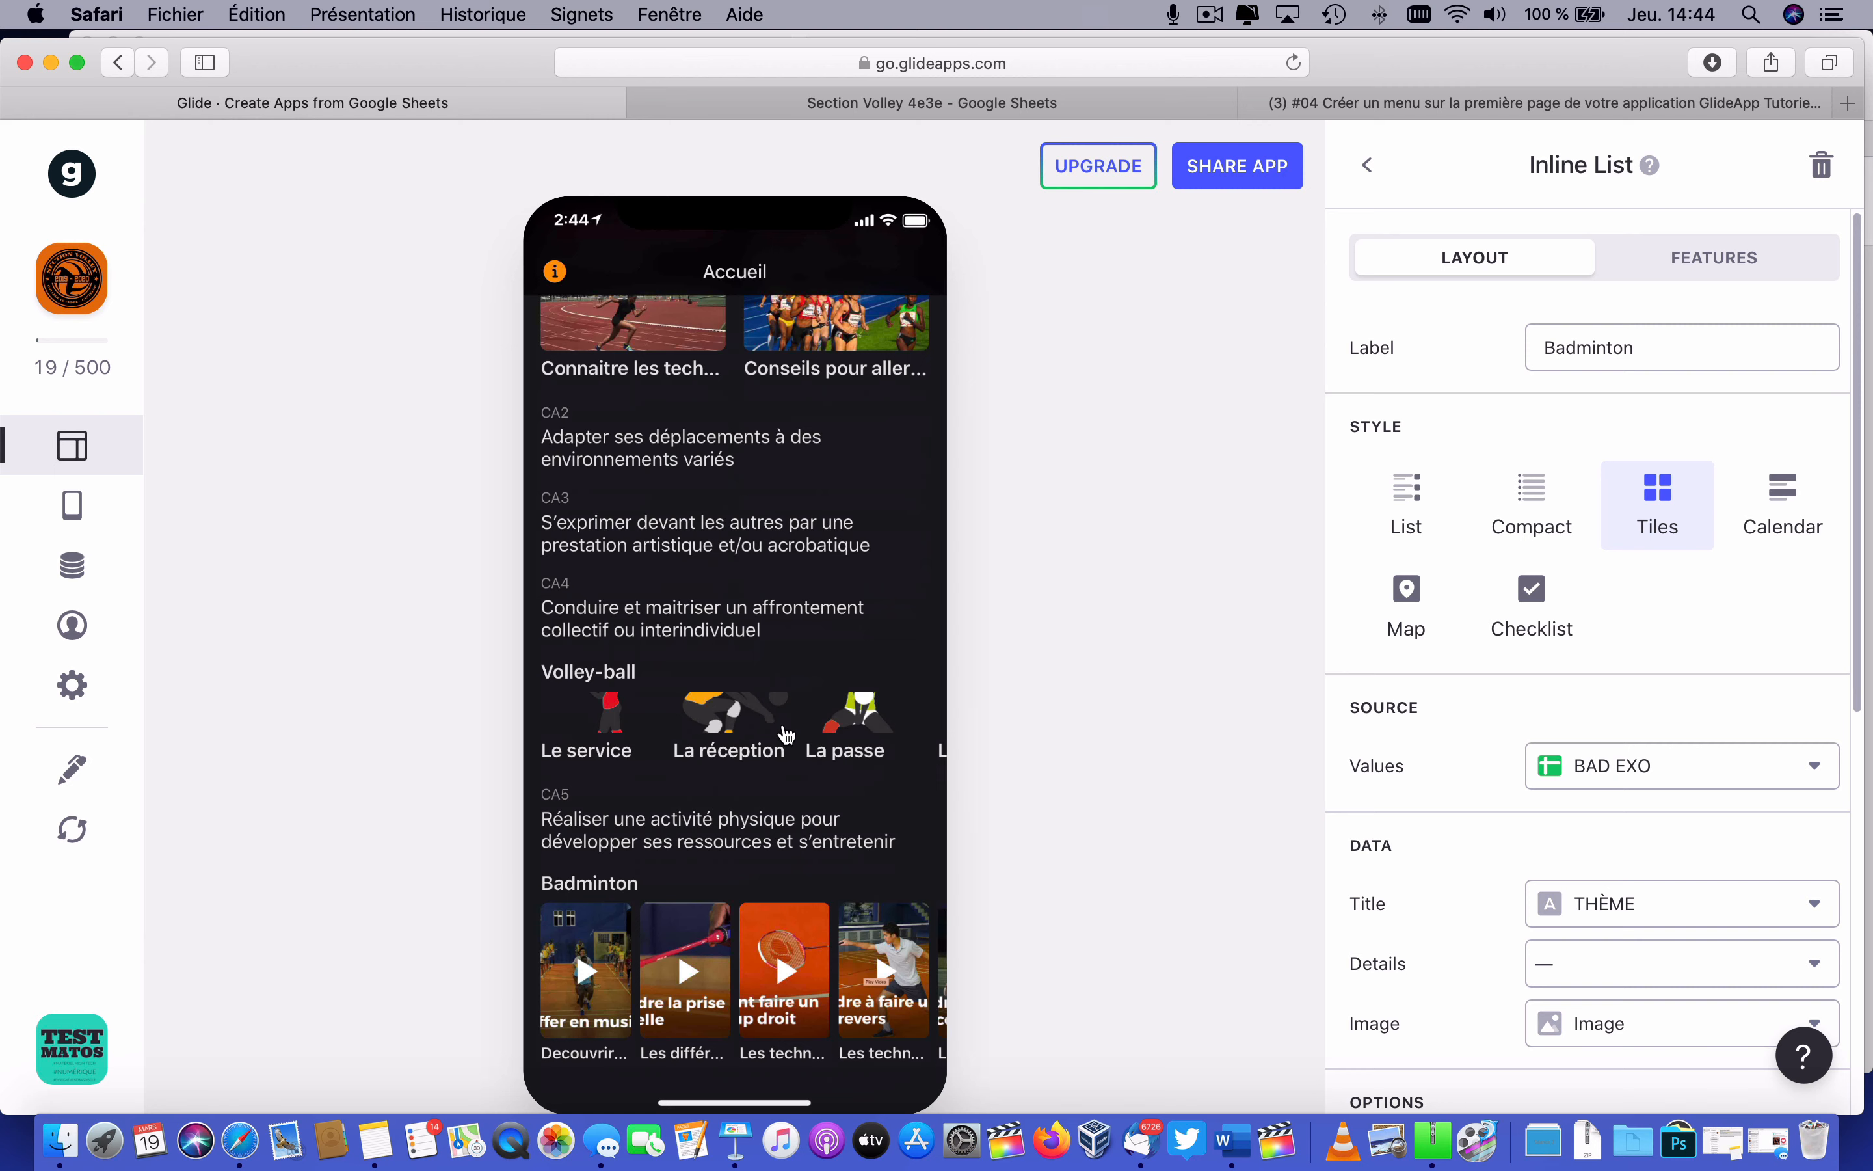
scroll(774, 731, right, 3)
scroll(727, 731, right, 4)
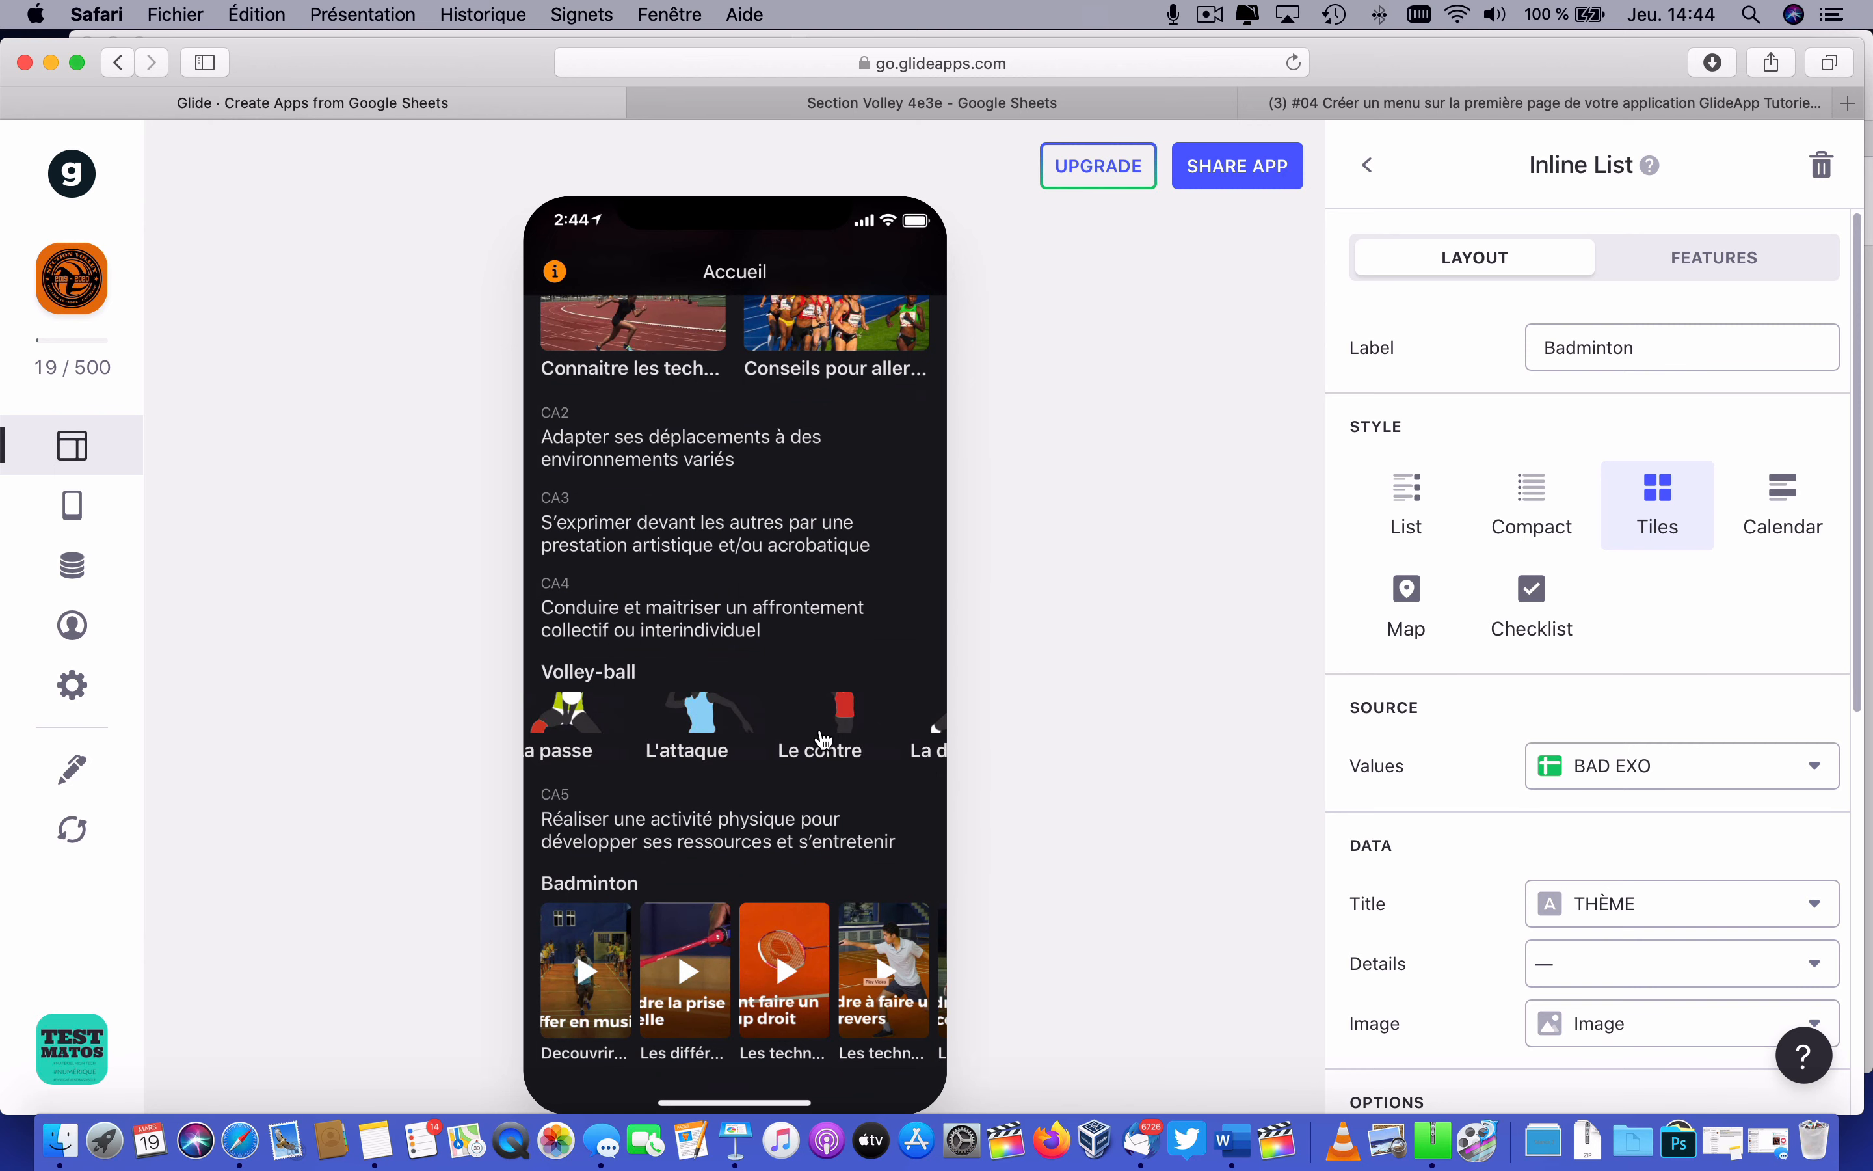
scroll(700, 740, left, 4)
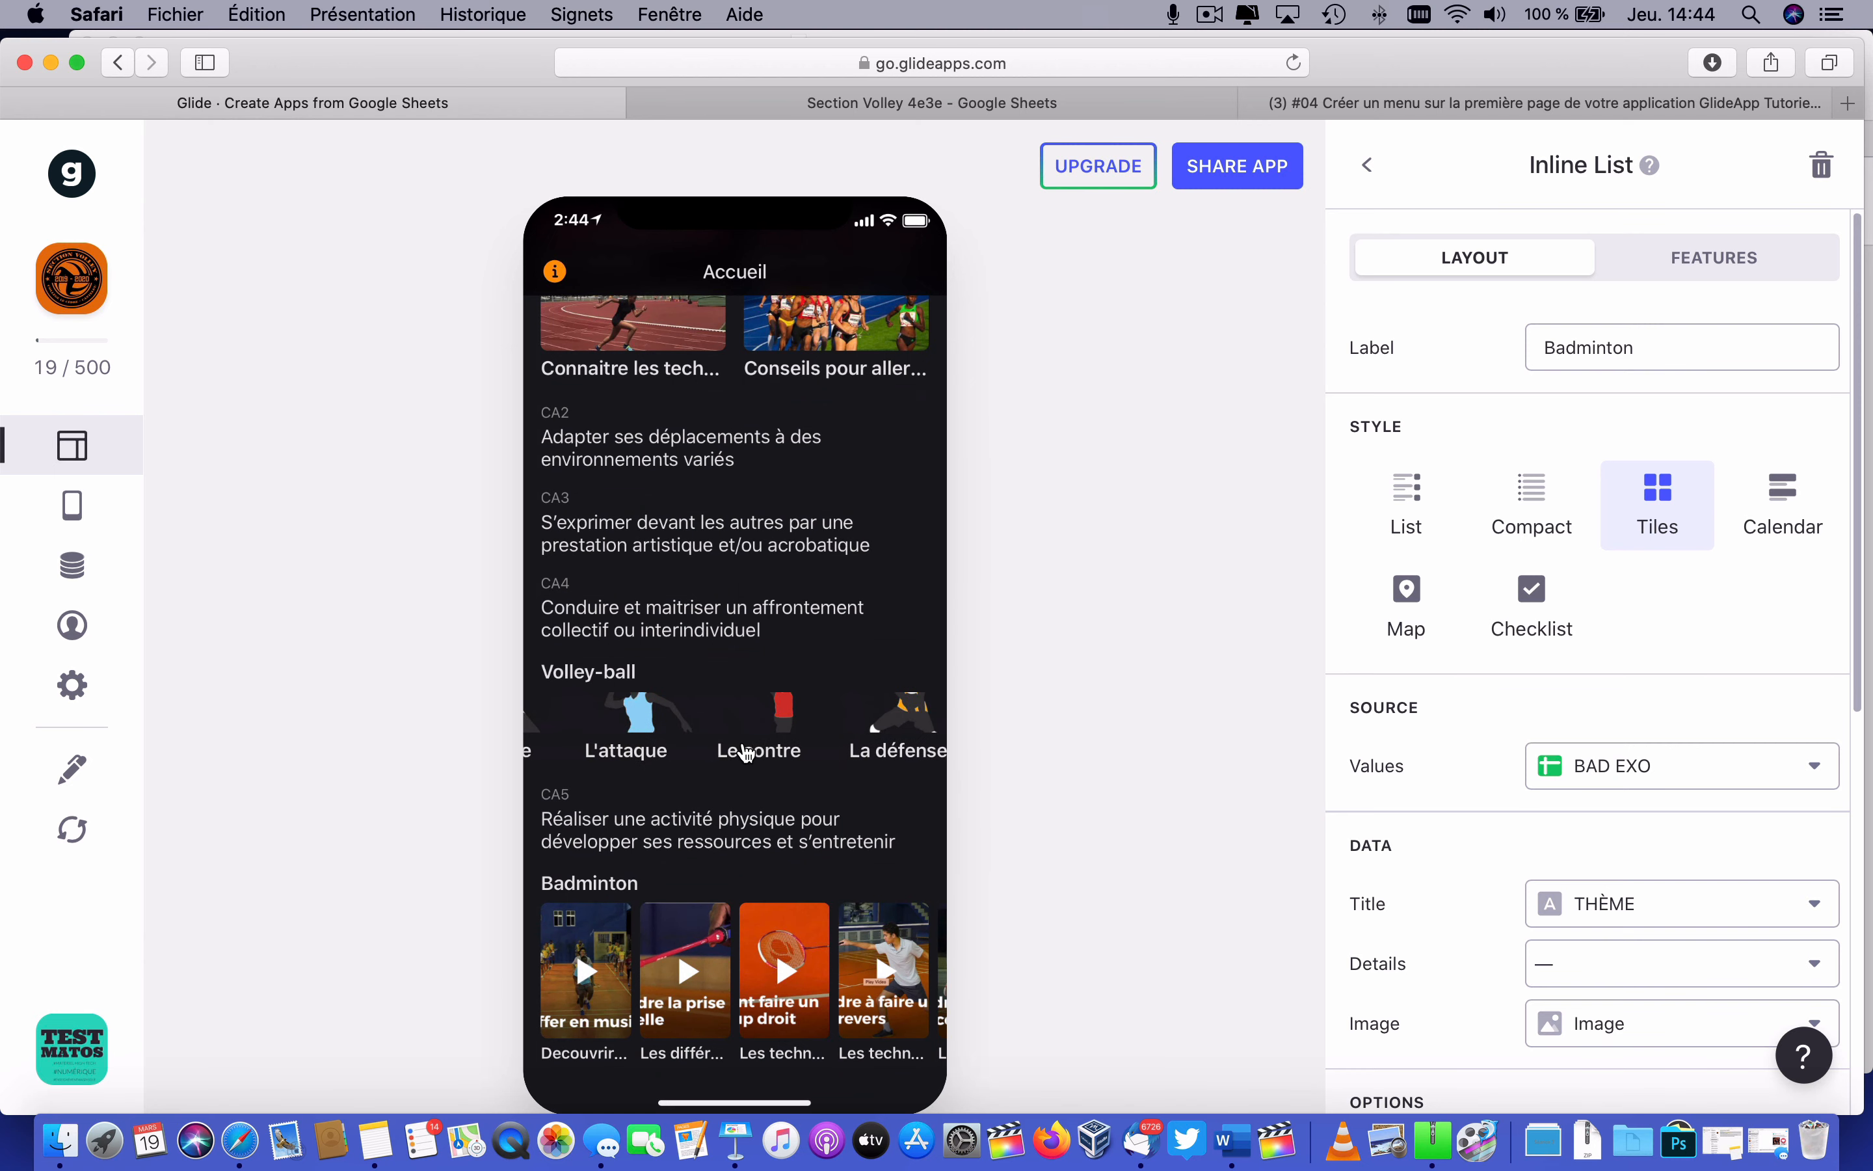
click(602, 727)
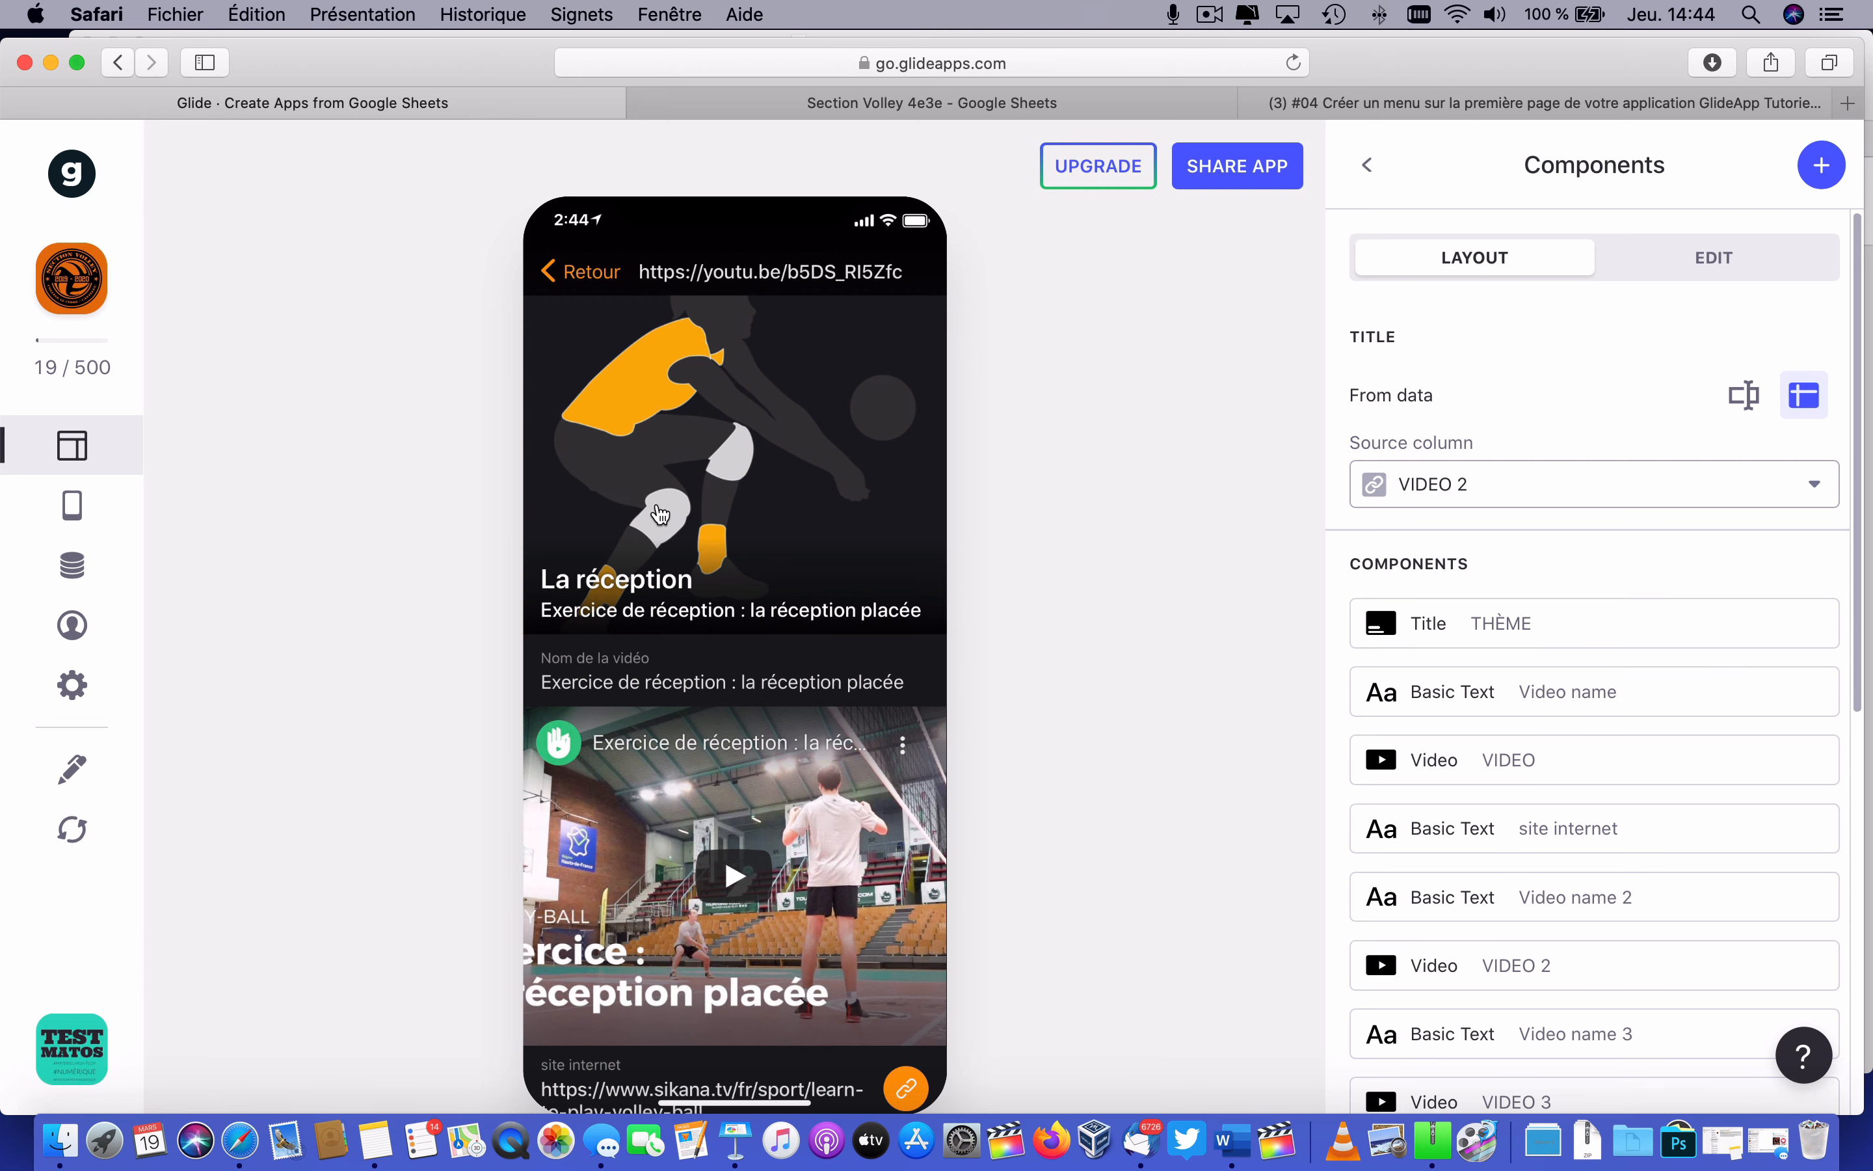
click(554, 274)
Browse the Badminton tile row and look through the videos on the "Decouvrir les bases" page.
scroll(776, 953, right, 5)
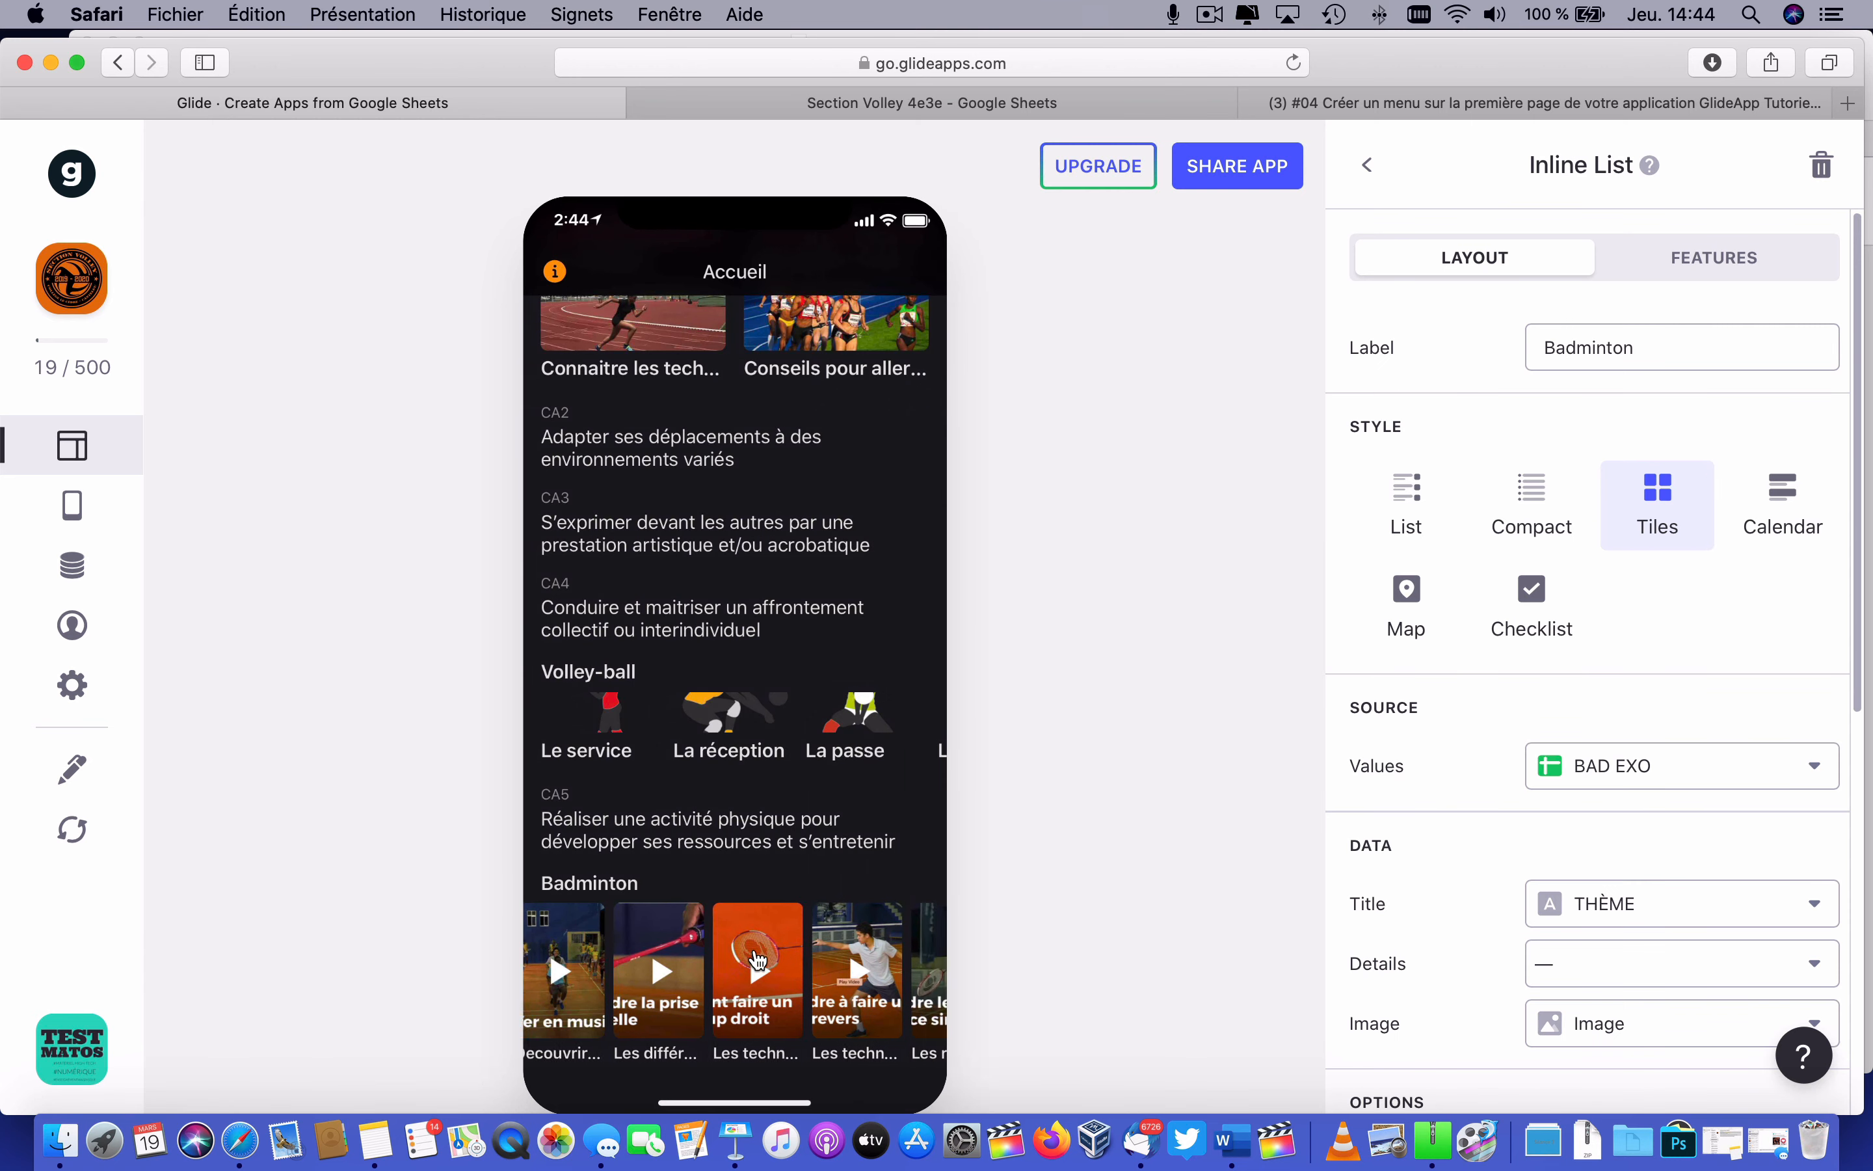
scroll(860, 949, right, 3)
scroll(571, 956, left, 8)
click(586, 968)
scroll(727, 776, down, 5)
scroll(729, 774, up, 5)
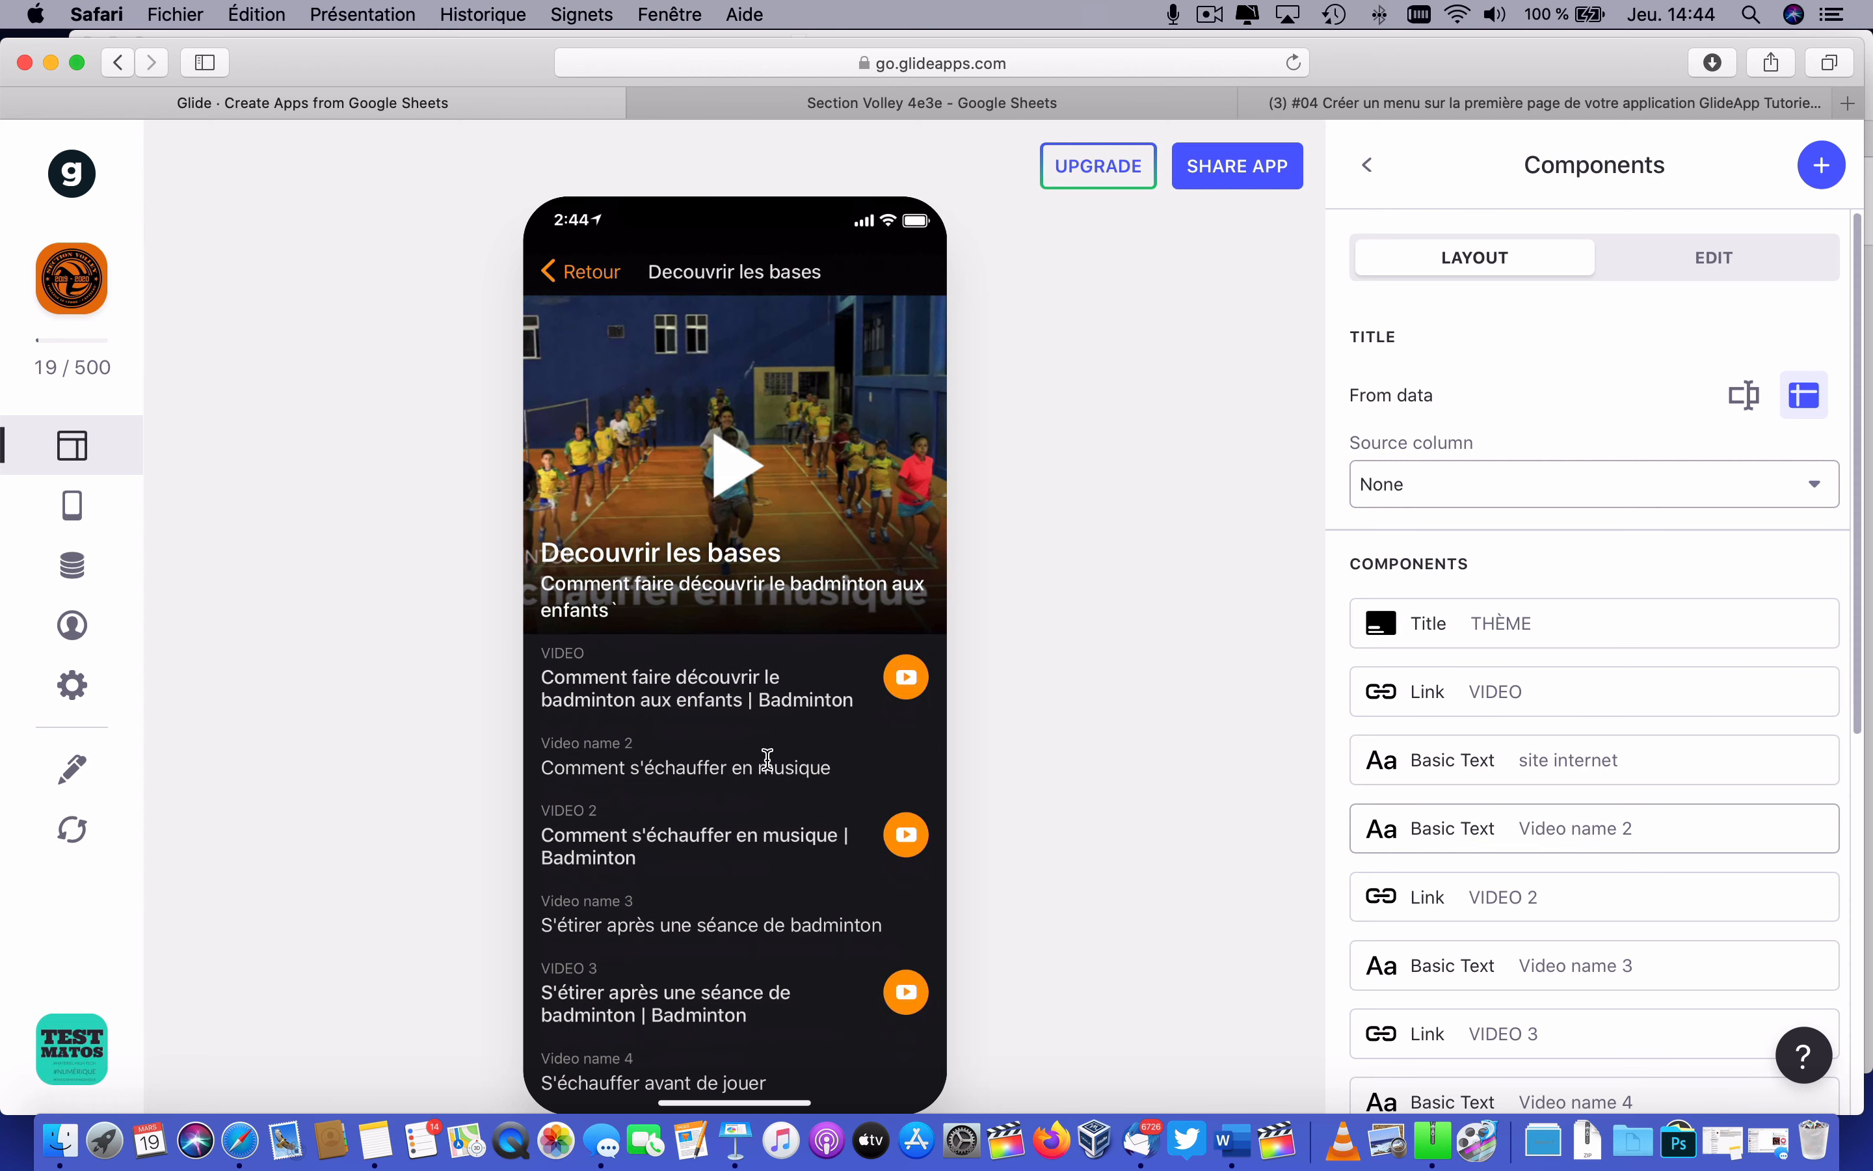
mouse_move(1581, 696)
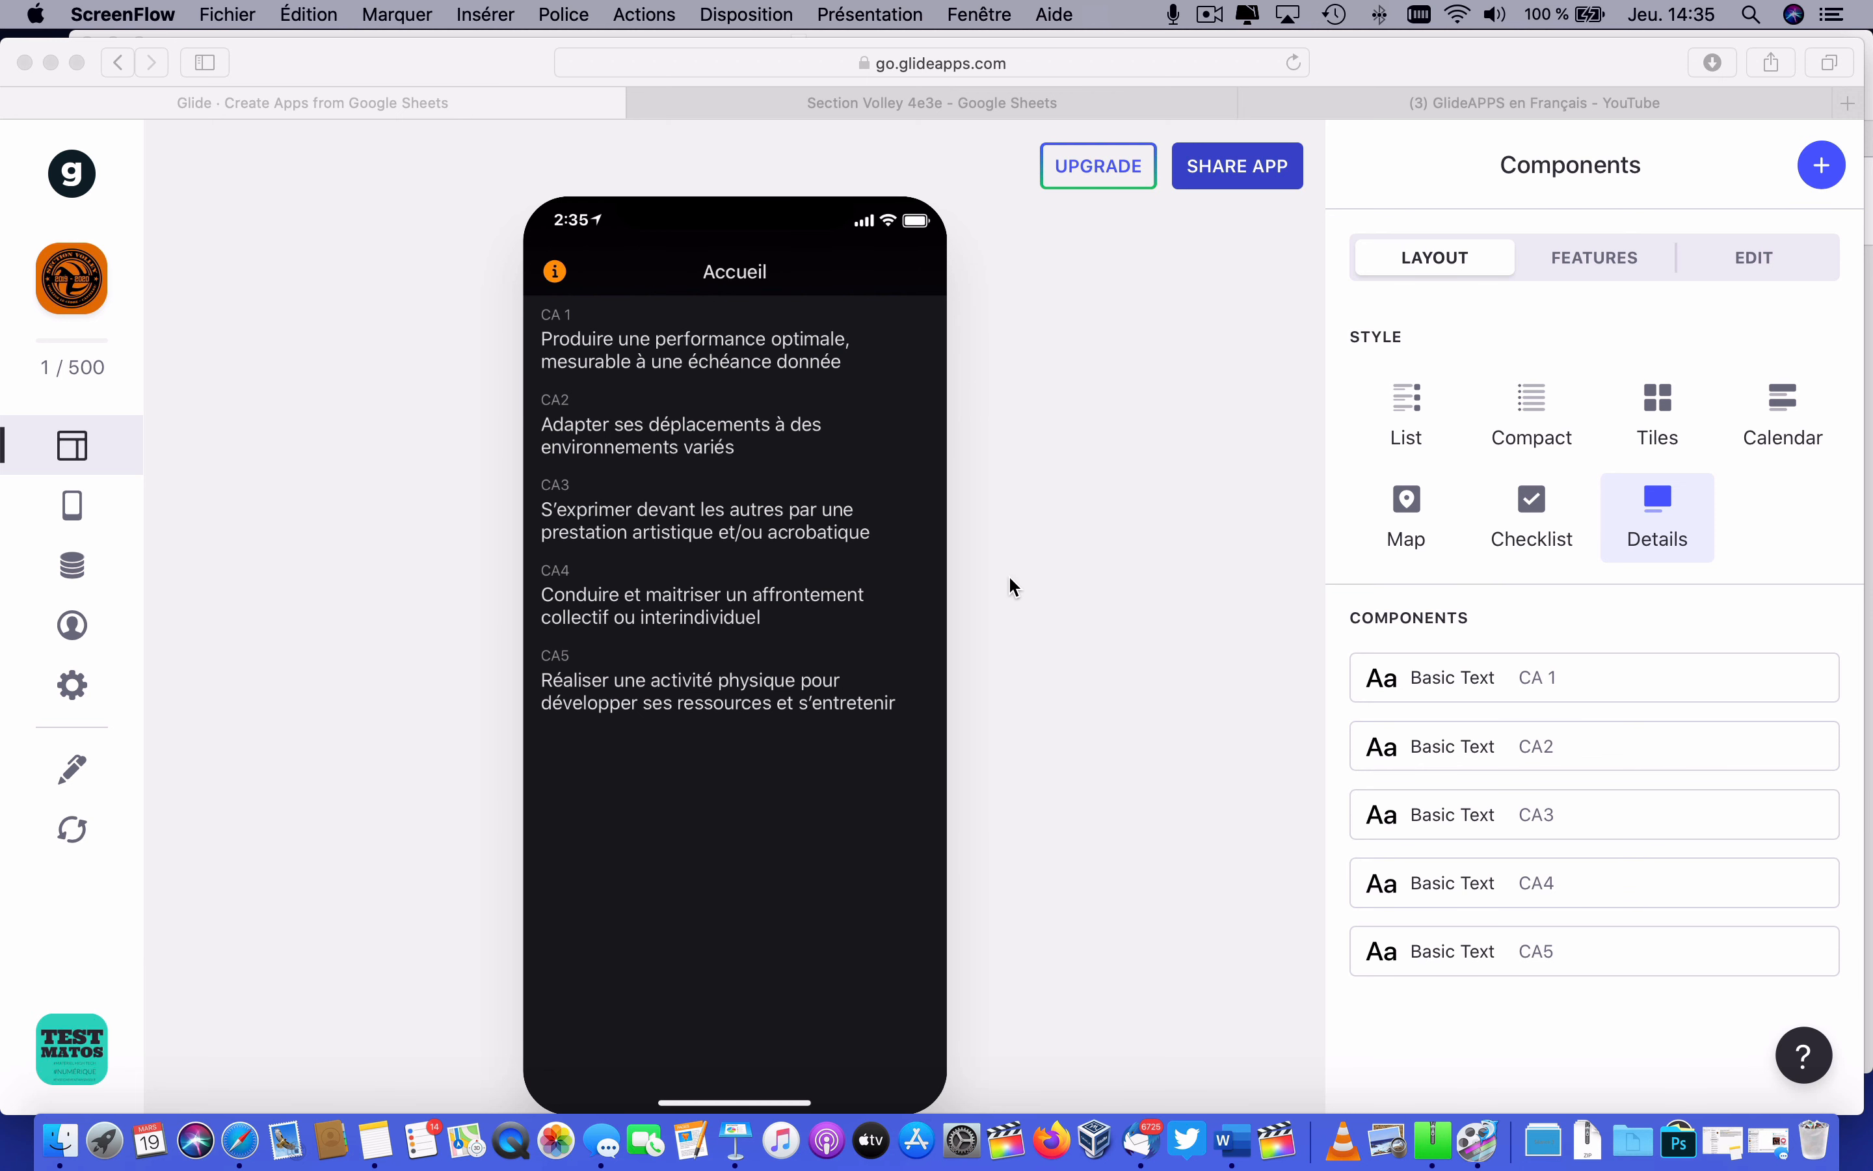
Look at the YouTube tutorial #04 on creating a first-page menu, and return to the Glide app editor.
click(1427, 109)
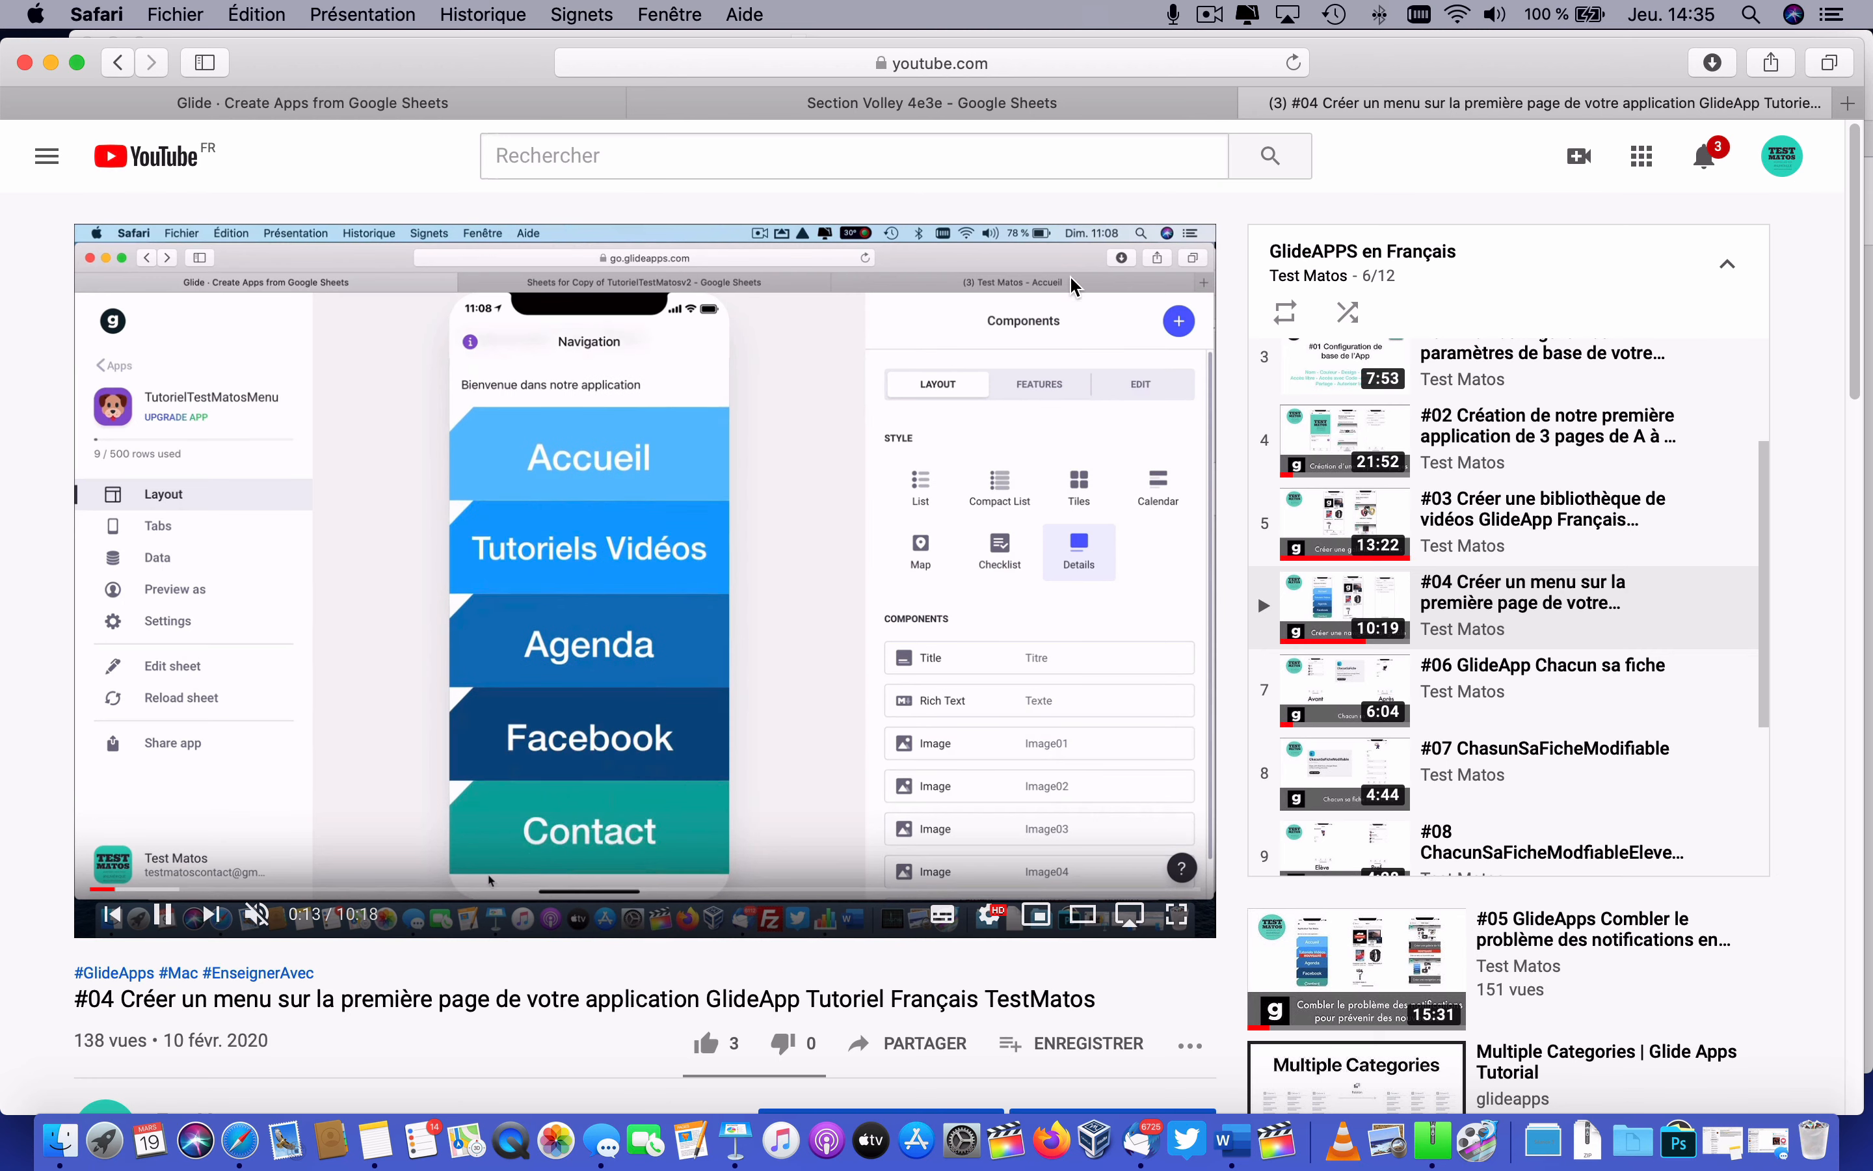
click(312, 102)
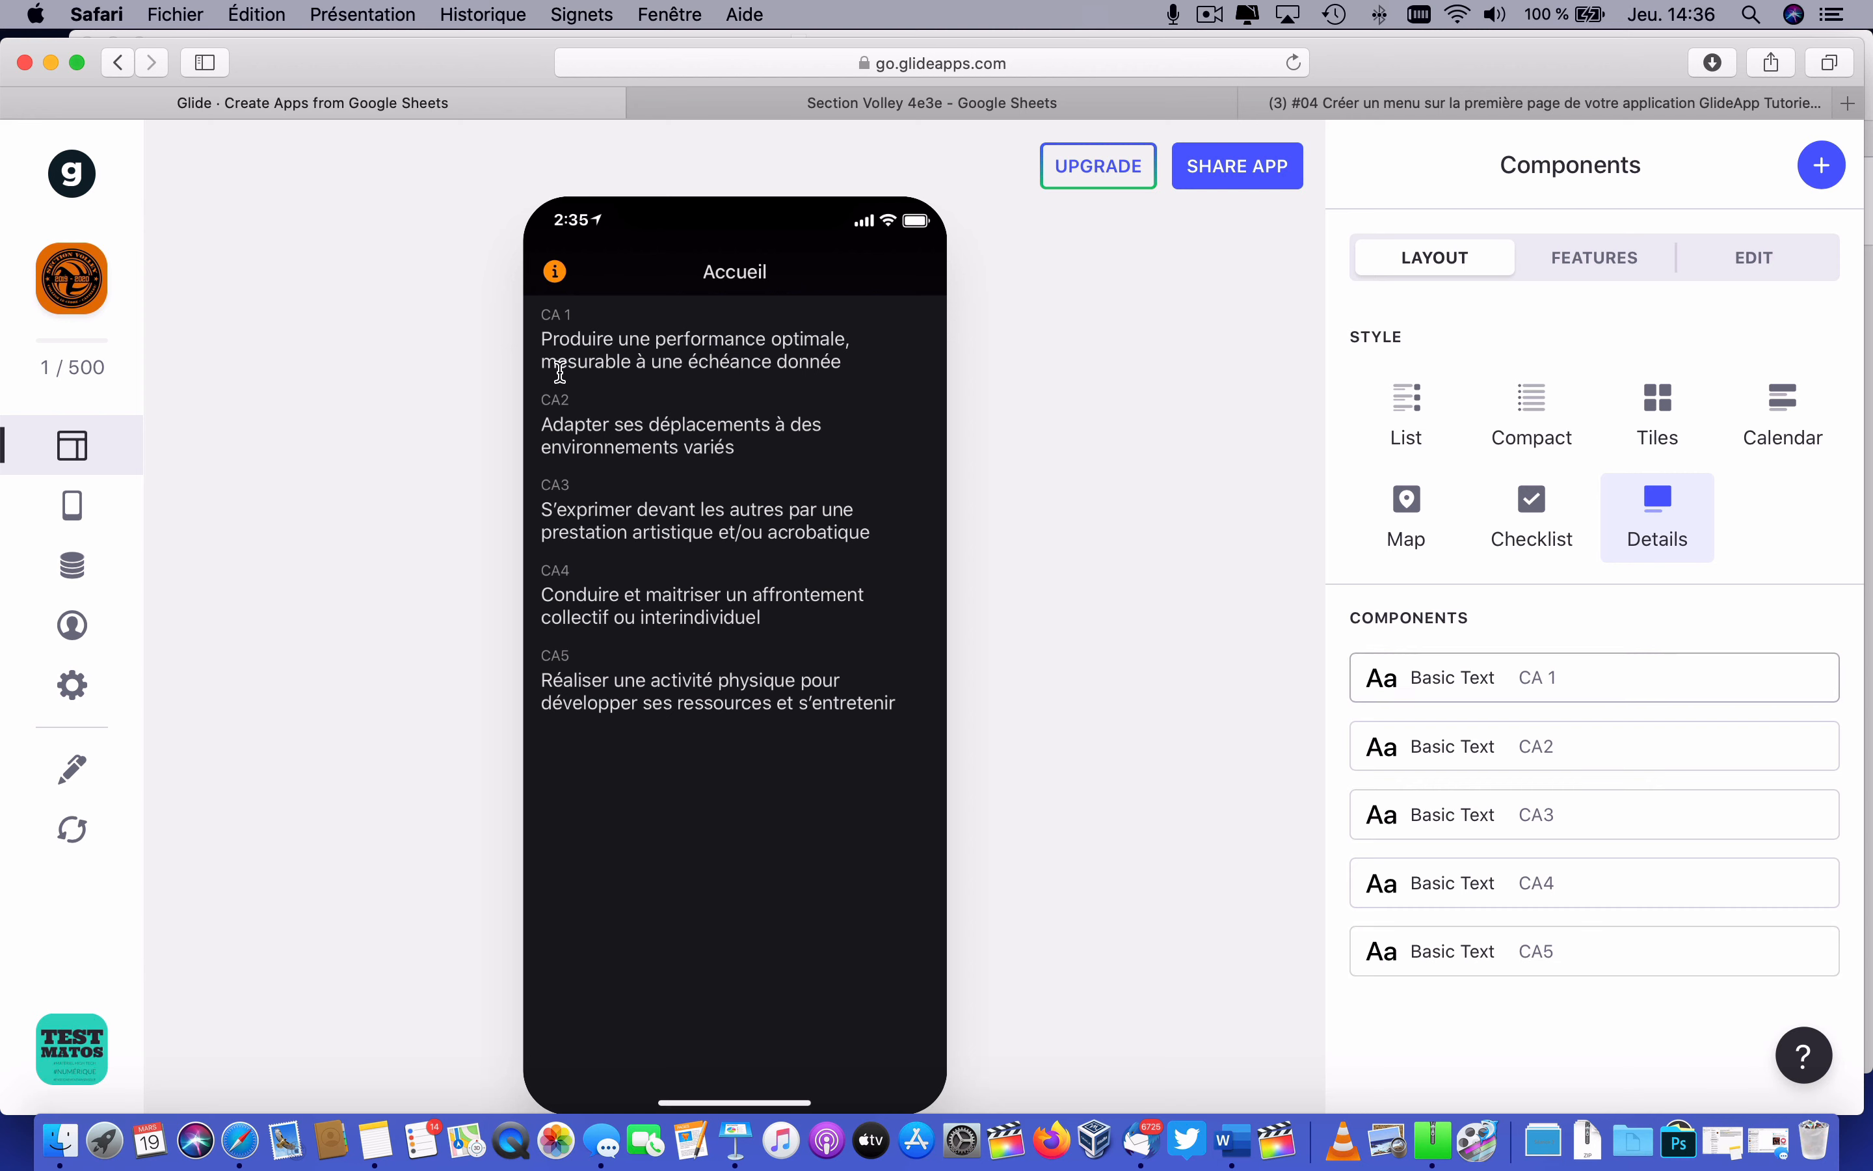
Switch to the "Section Volley 4e3e" Google Sheets file and examine its Accueil and Demi Fond CONSEIL sheets.
click(791, 102)
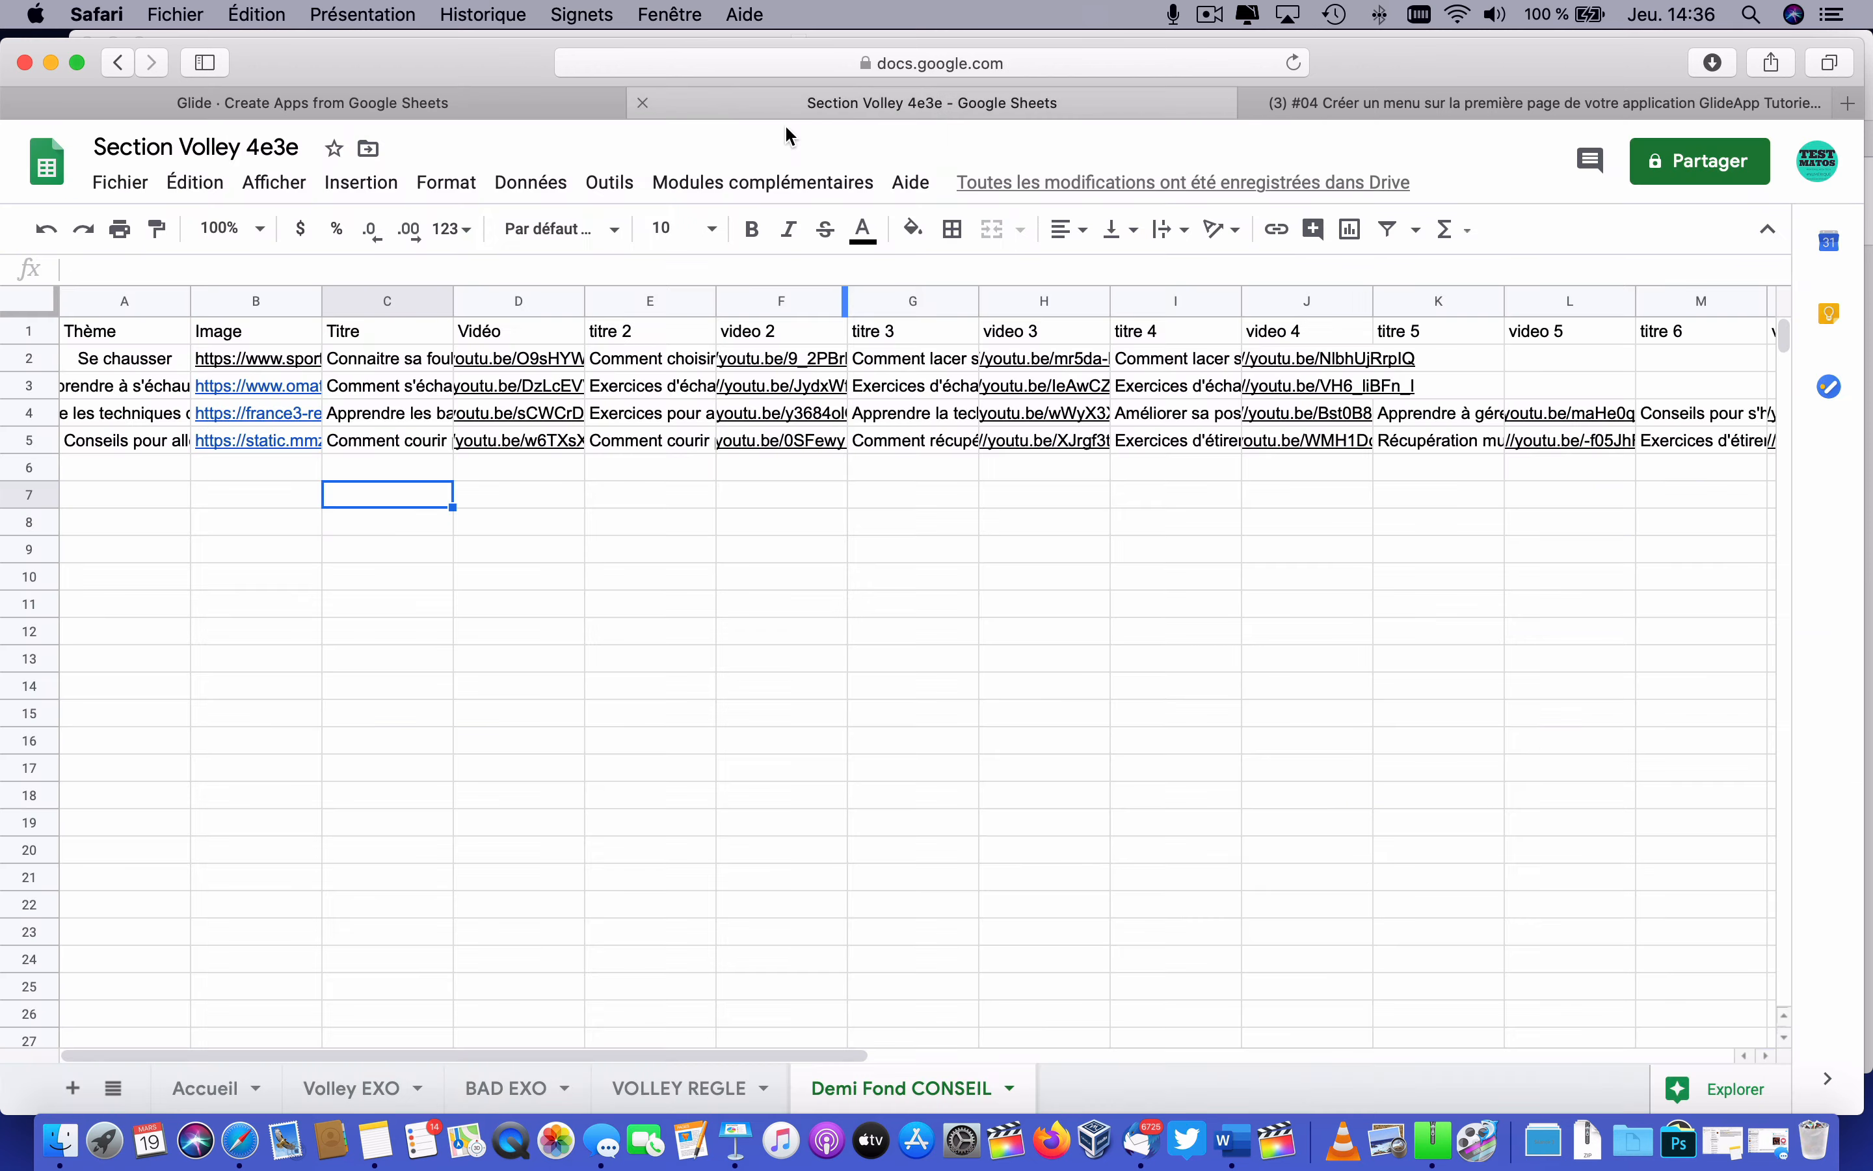
click(196, 1082)
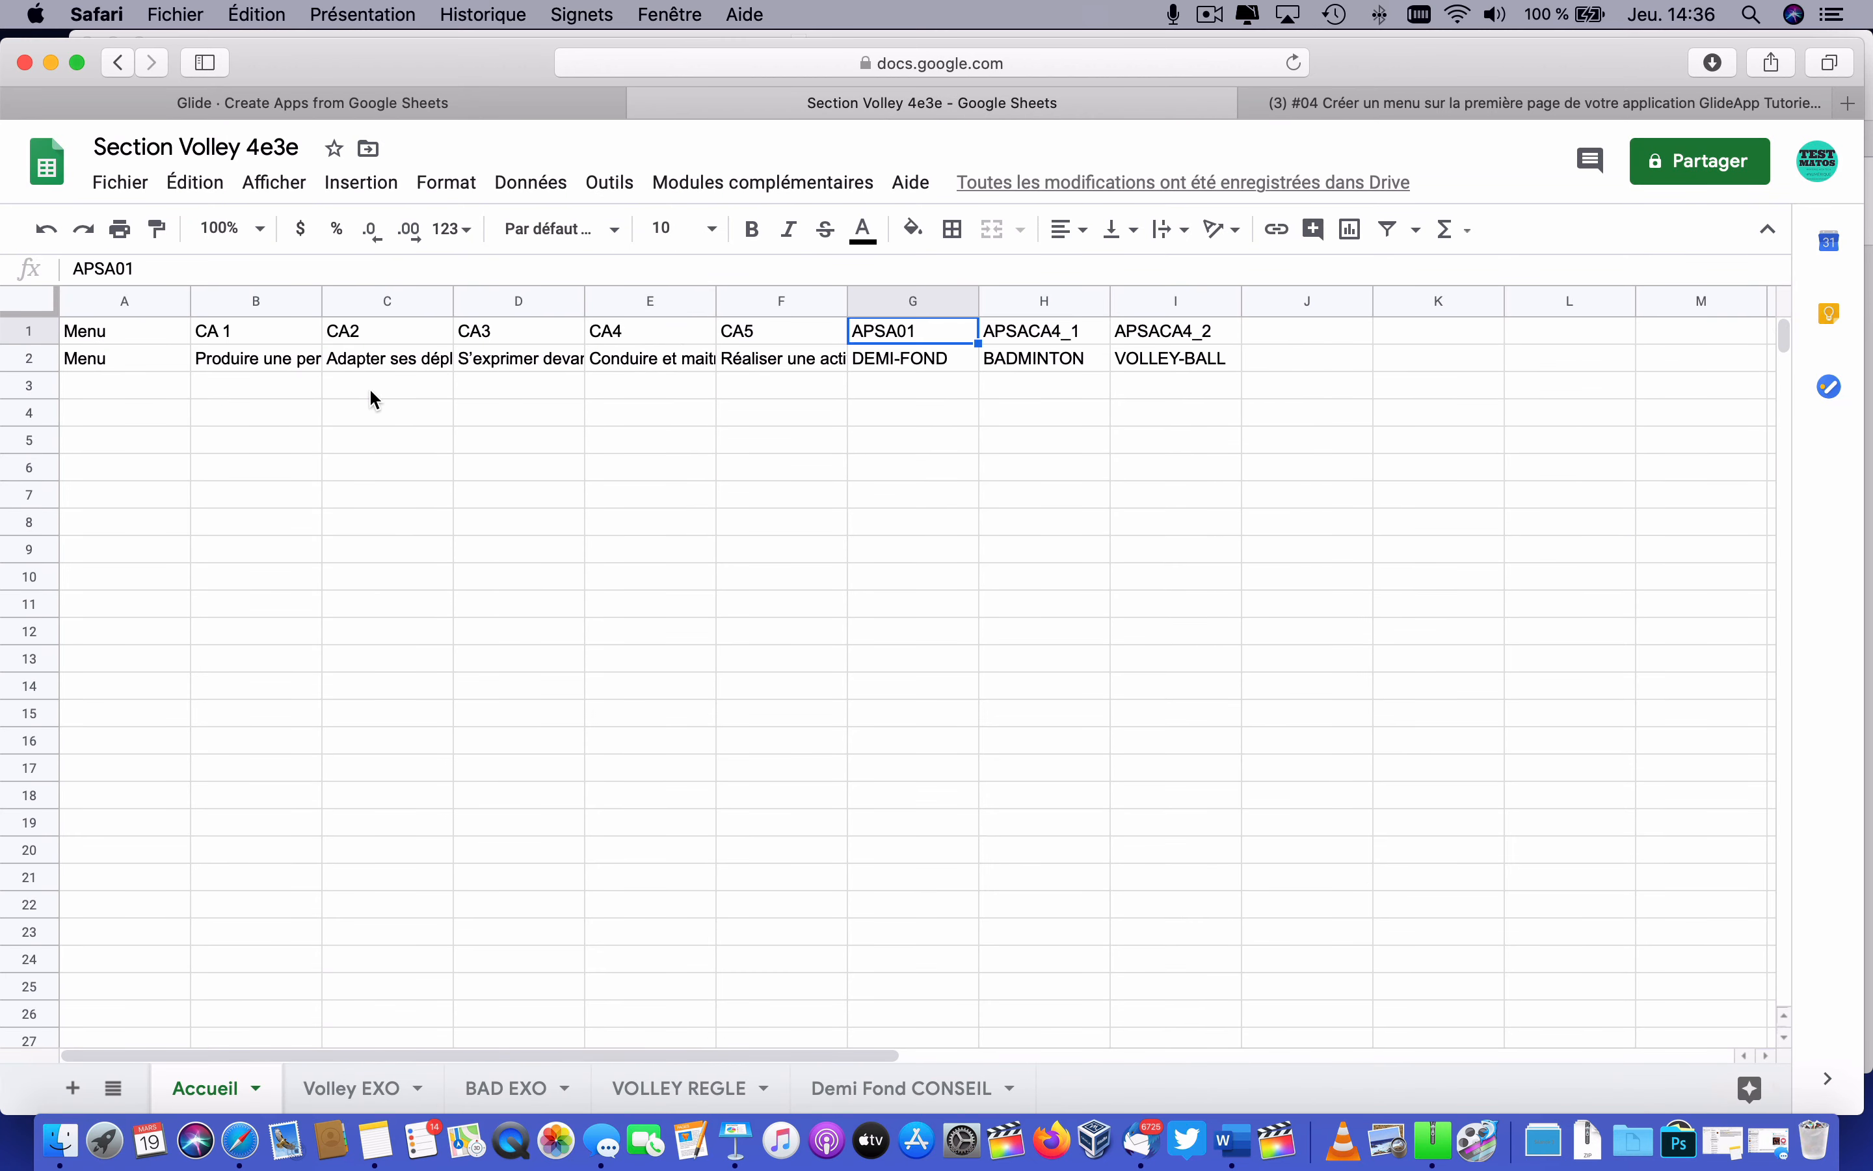
click(901, 1088)
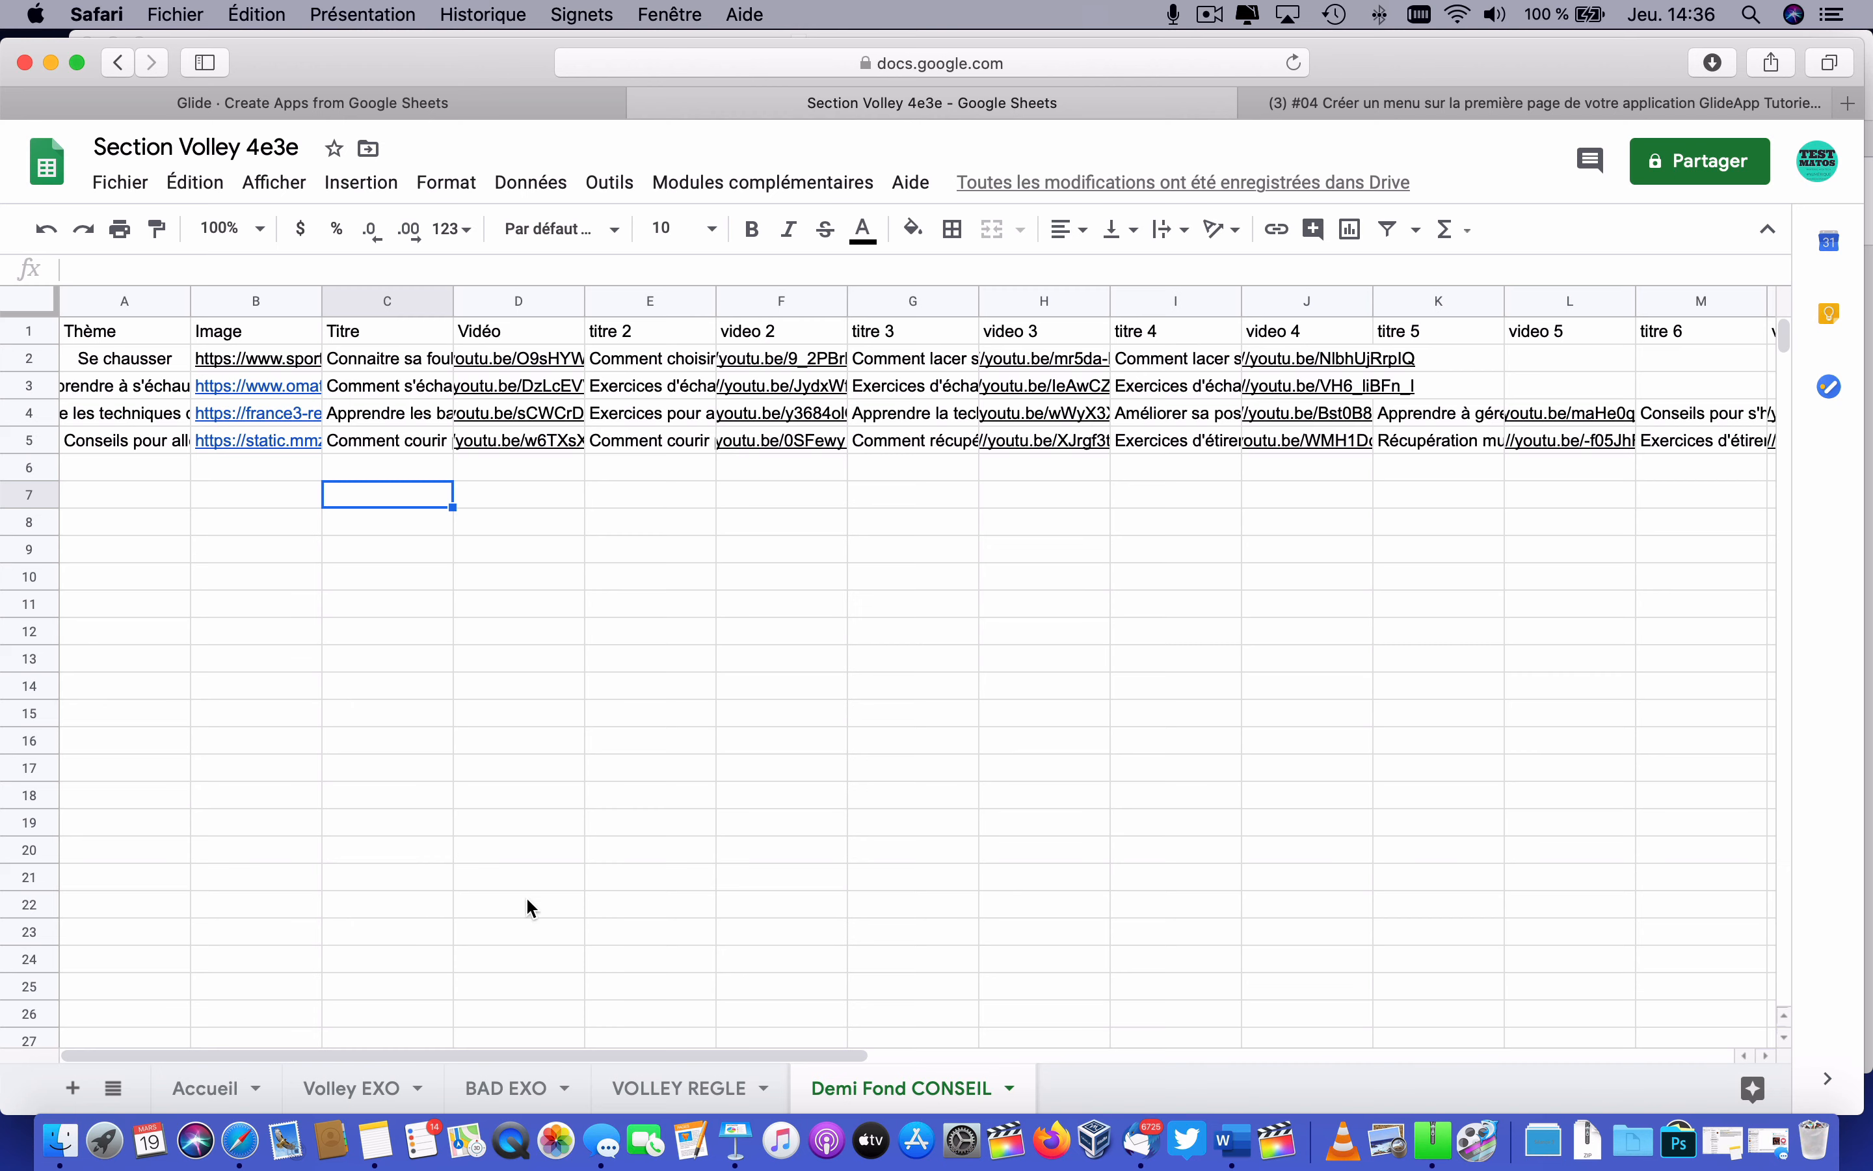
Examine the first theme and its image link in the Volley EXO sheet.
click(375, 1088)
click(119, 364)
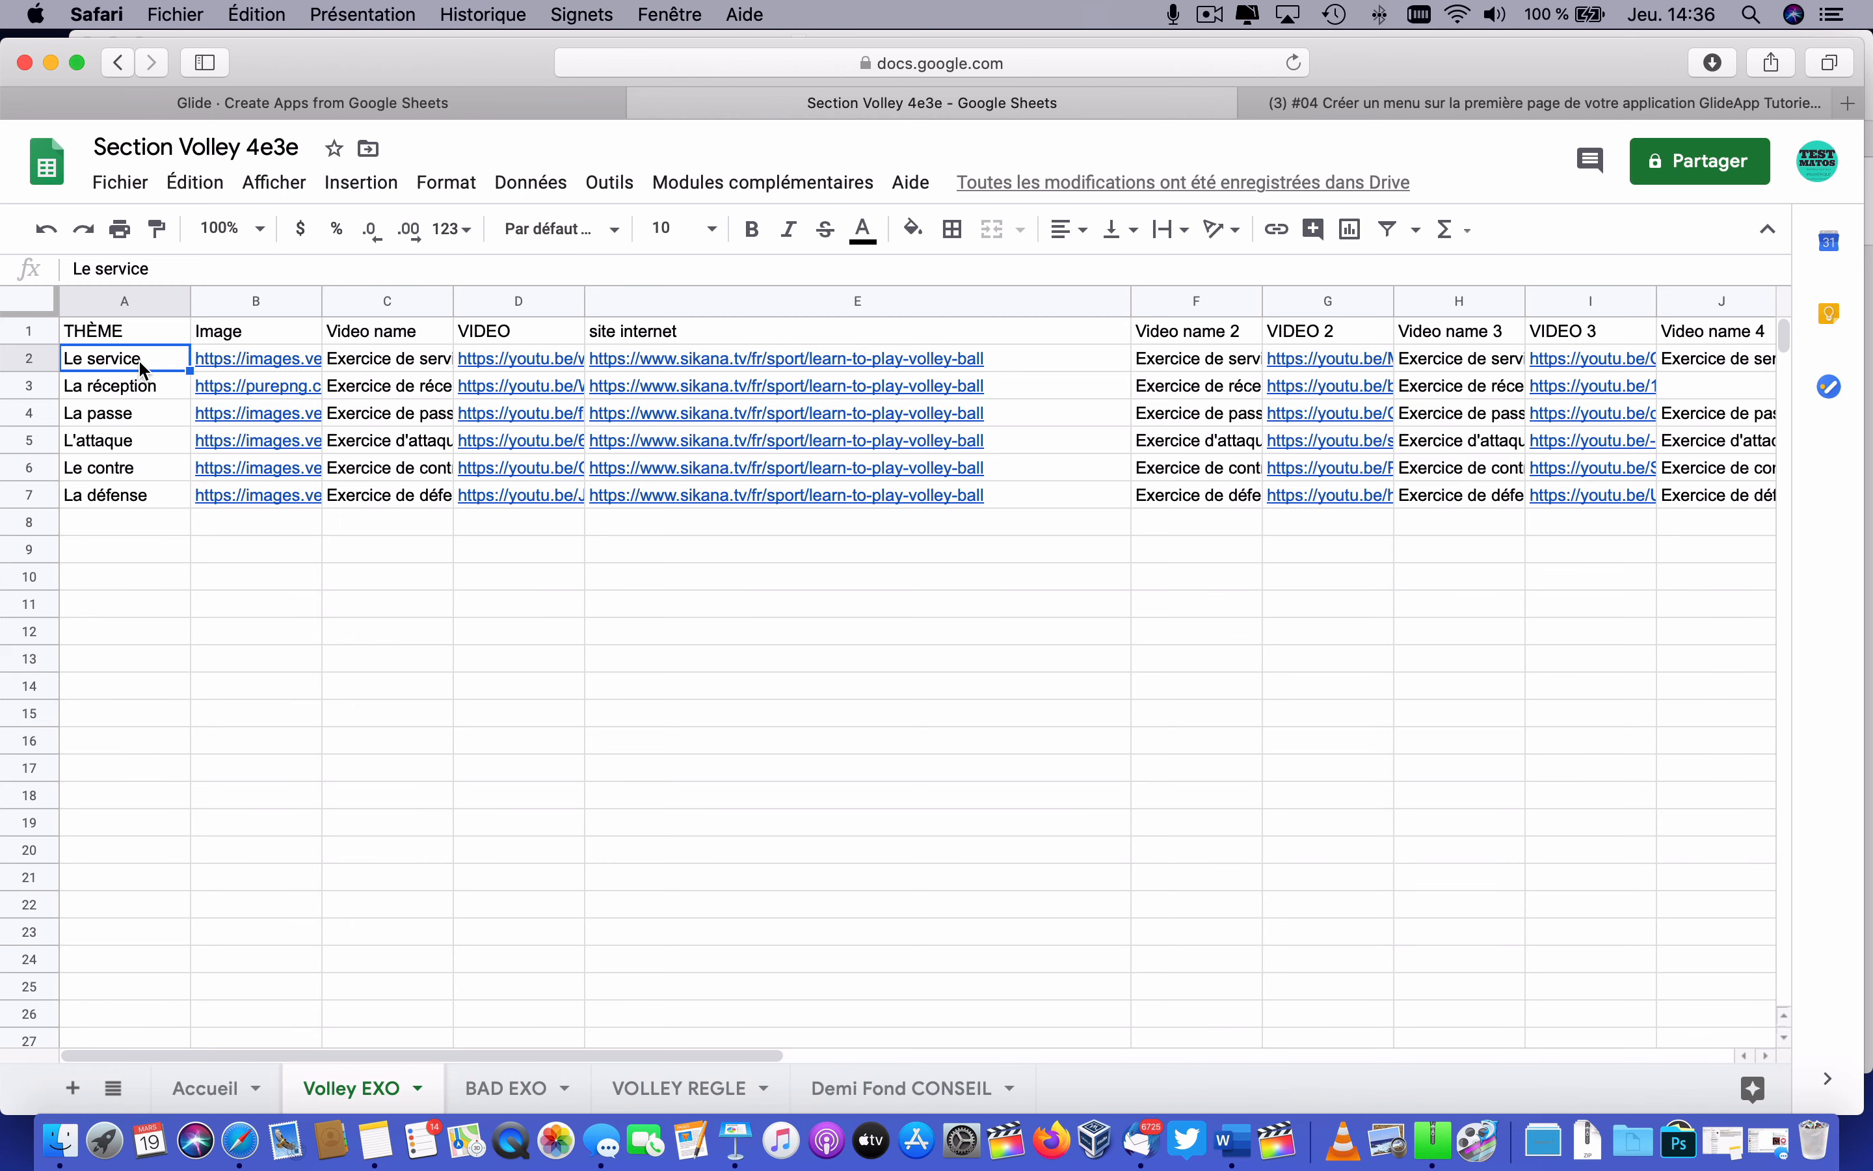
click(221, 362)
click(160, 361)
click(210, 362)
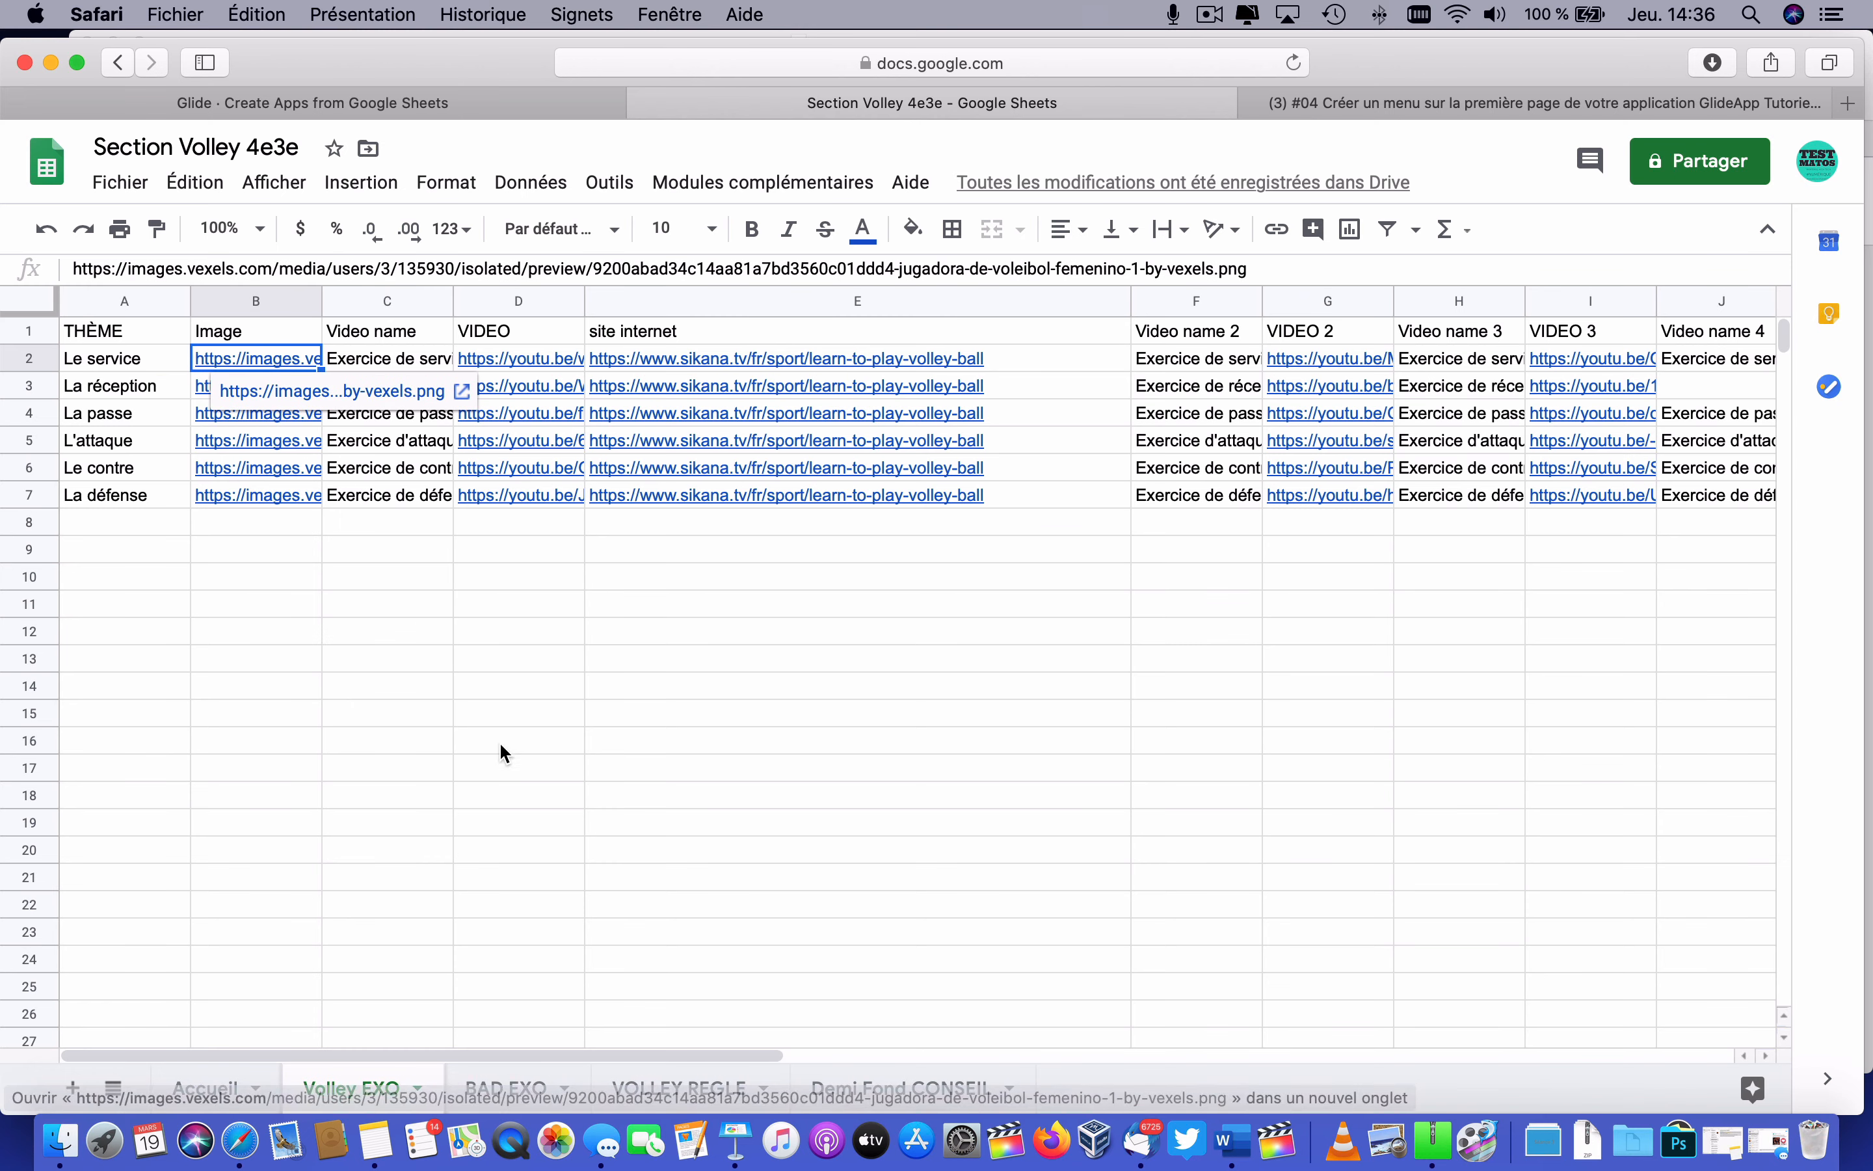
Check the image column of the BAD EXO sheet and look again at the Demi Fond CONSEIL sheet.
click(491, 1078)
click(255, 359)
click(857, 1086)
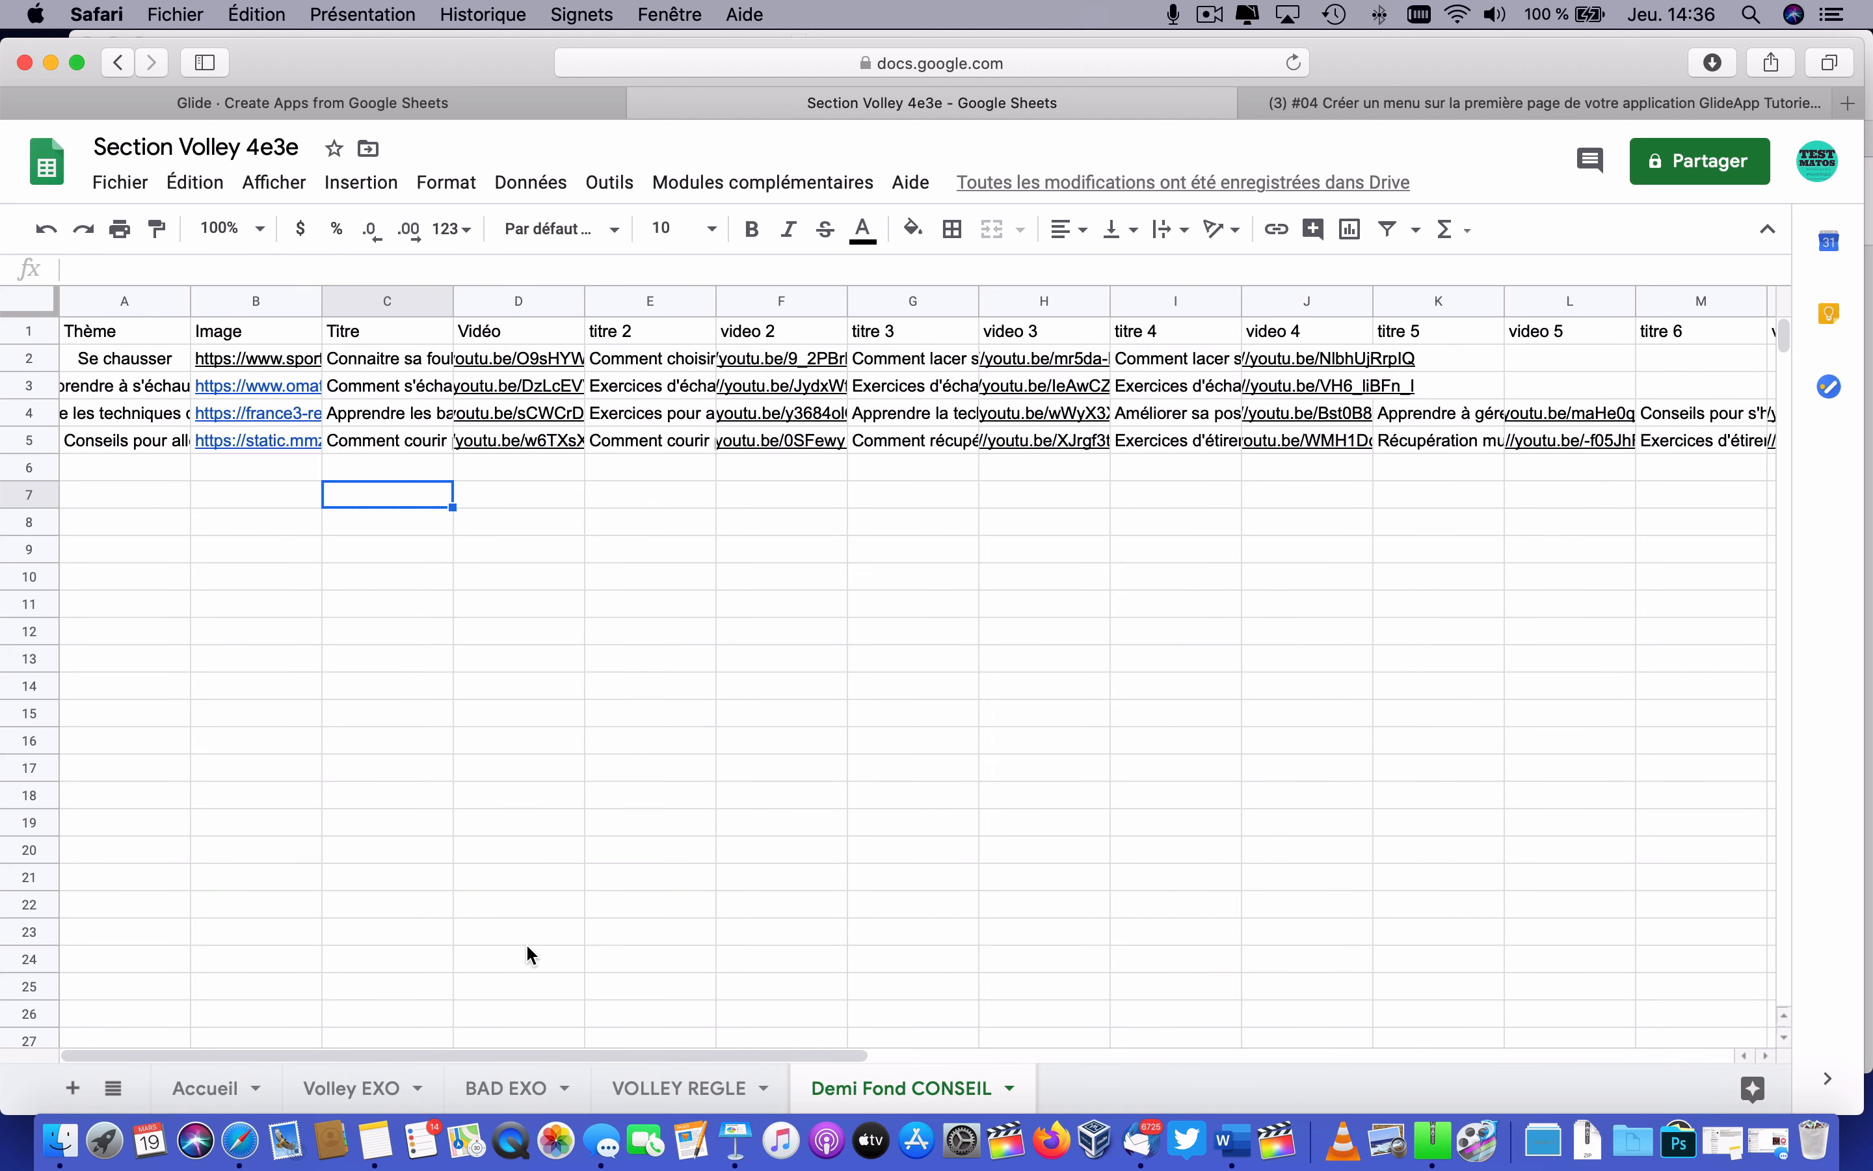
Switch to Glide and add an Inline List to Accueil with the Volley EXO sheet as its source.
click(313, 102)
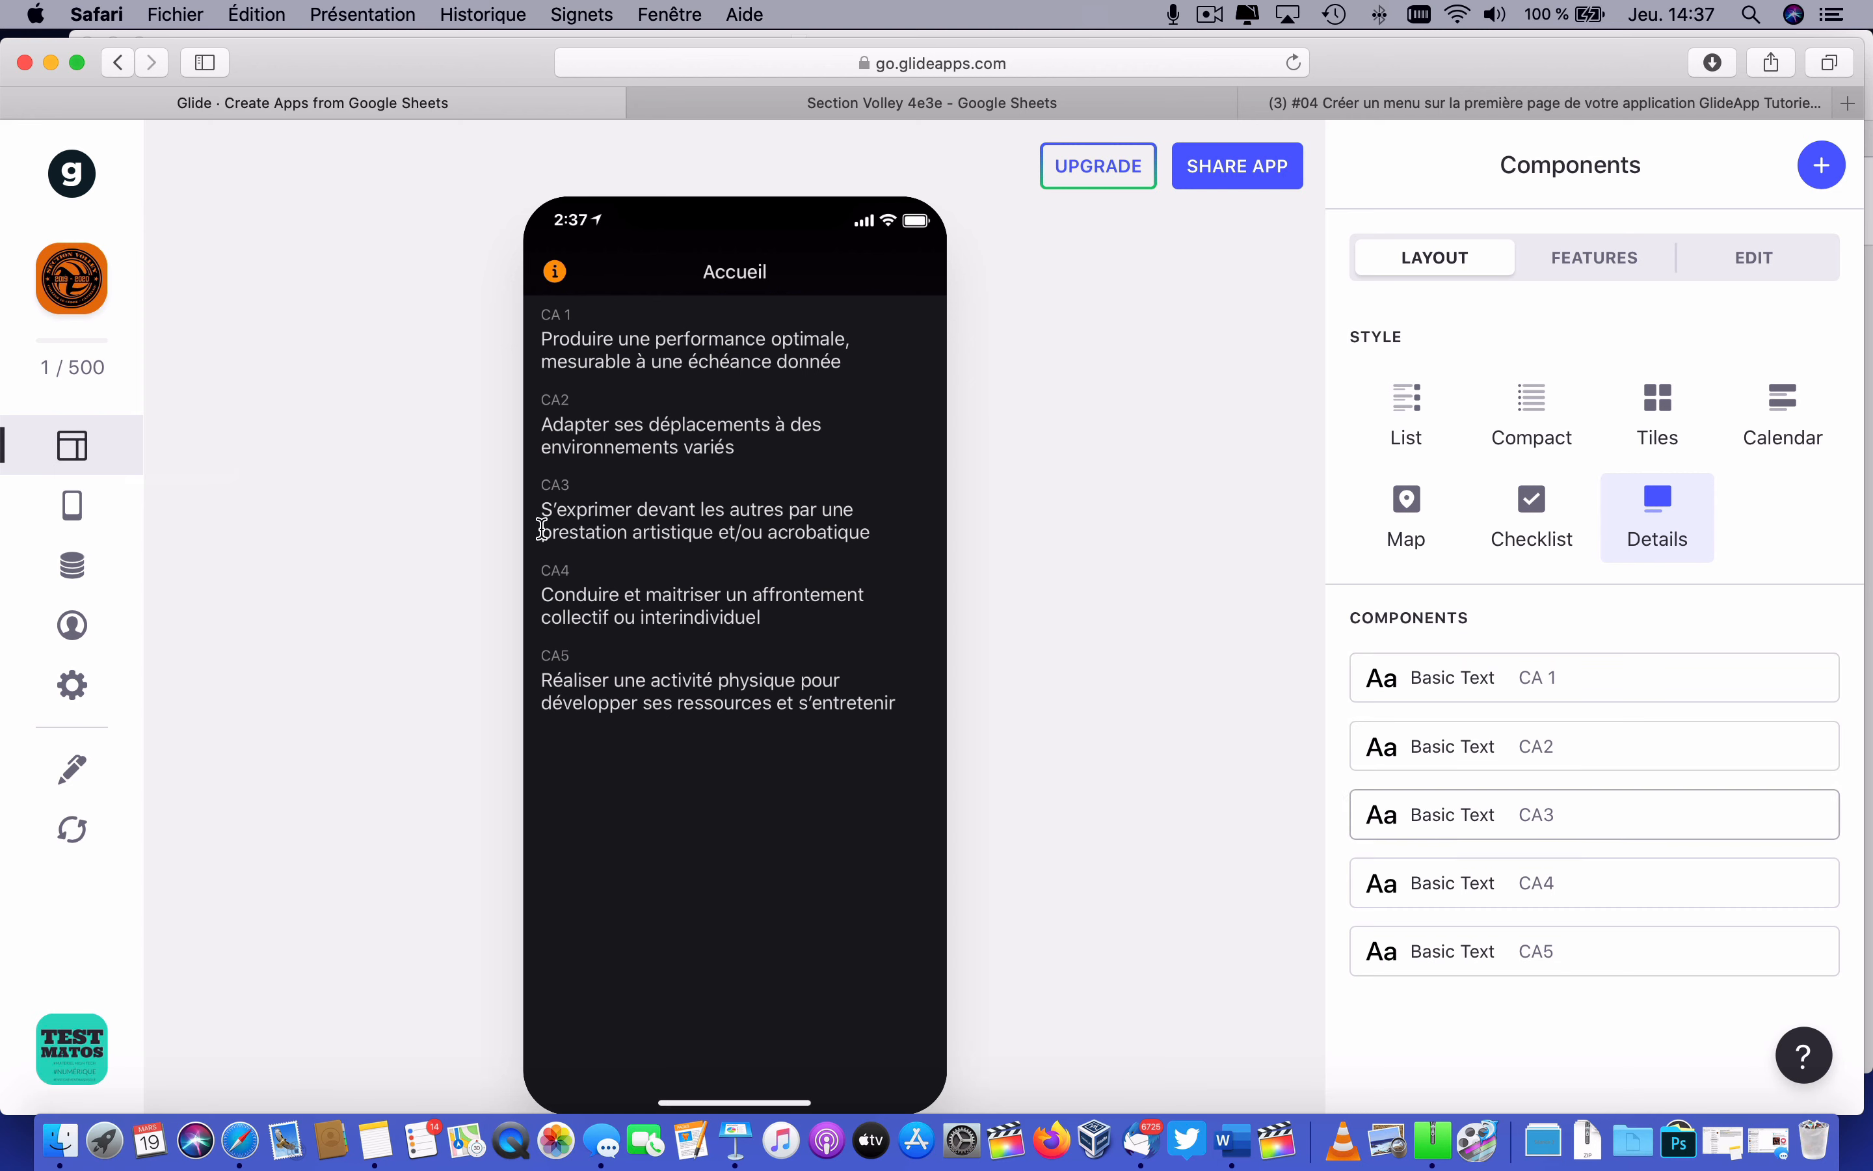
click(1822, 165)
scroll(1410, 720, down, 10)
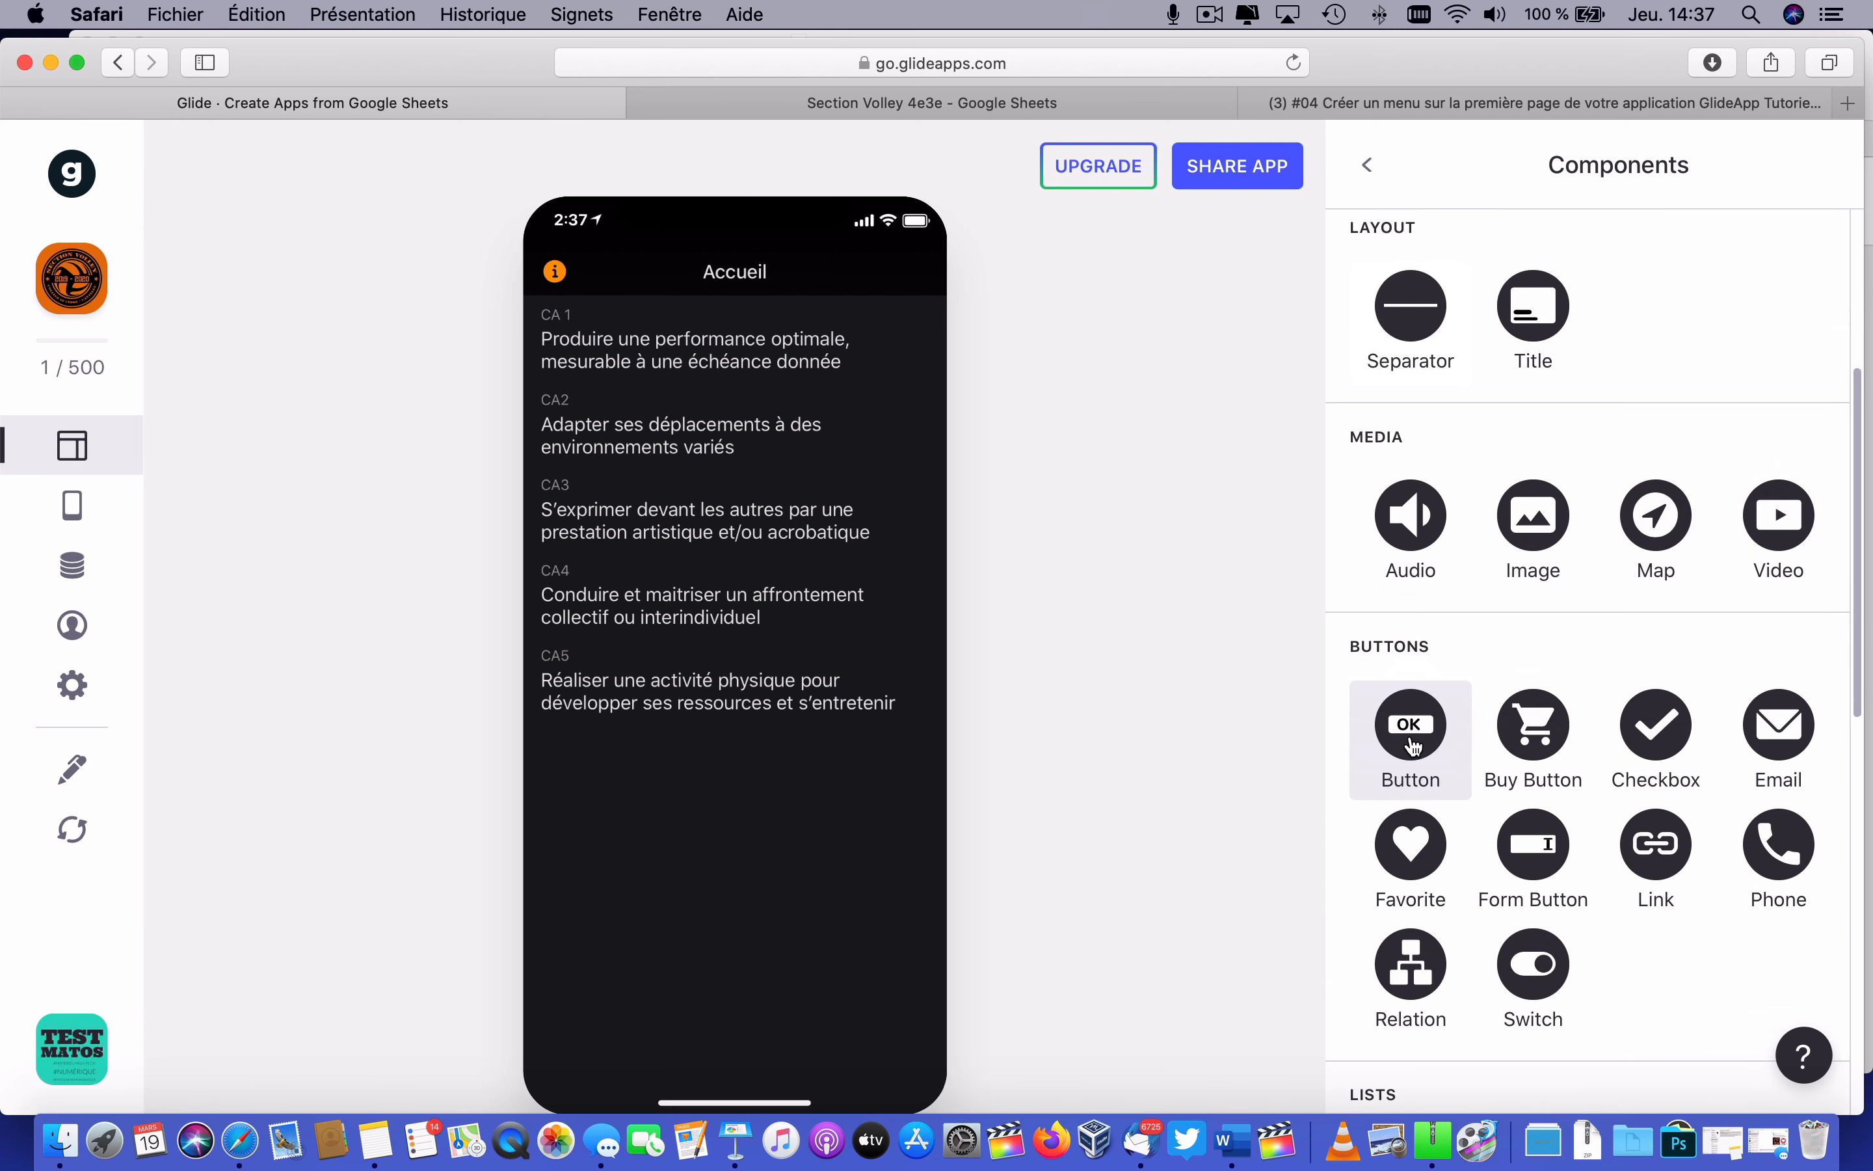
scroll(1394, 774, down, 2)
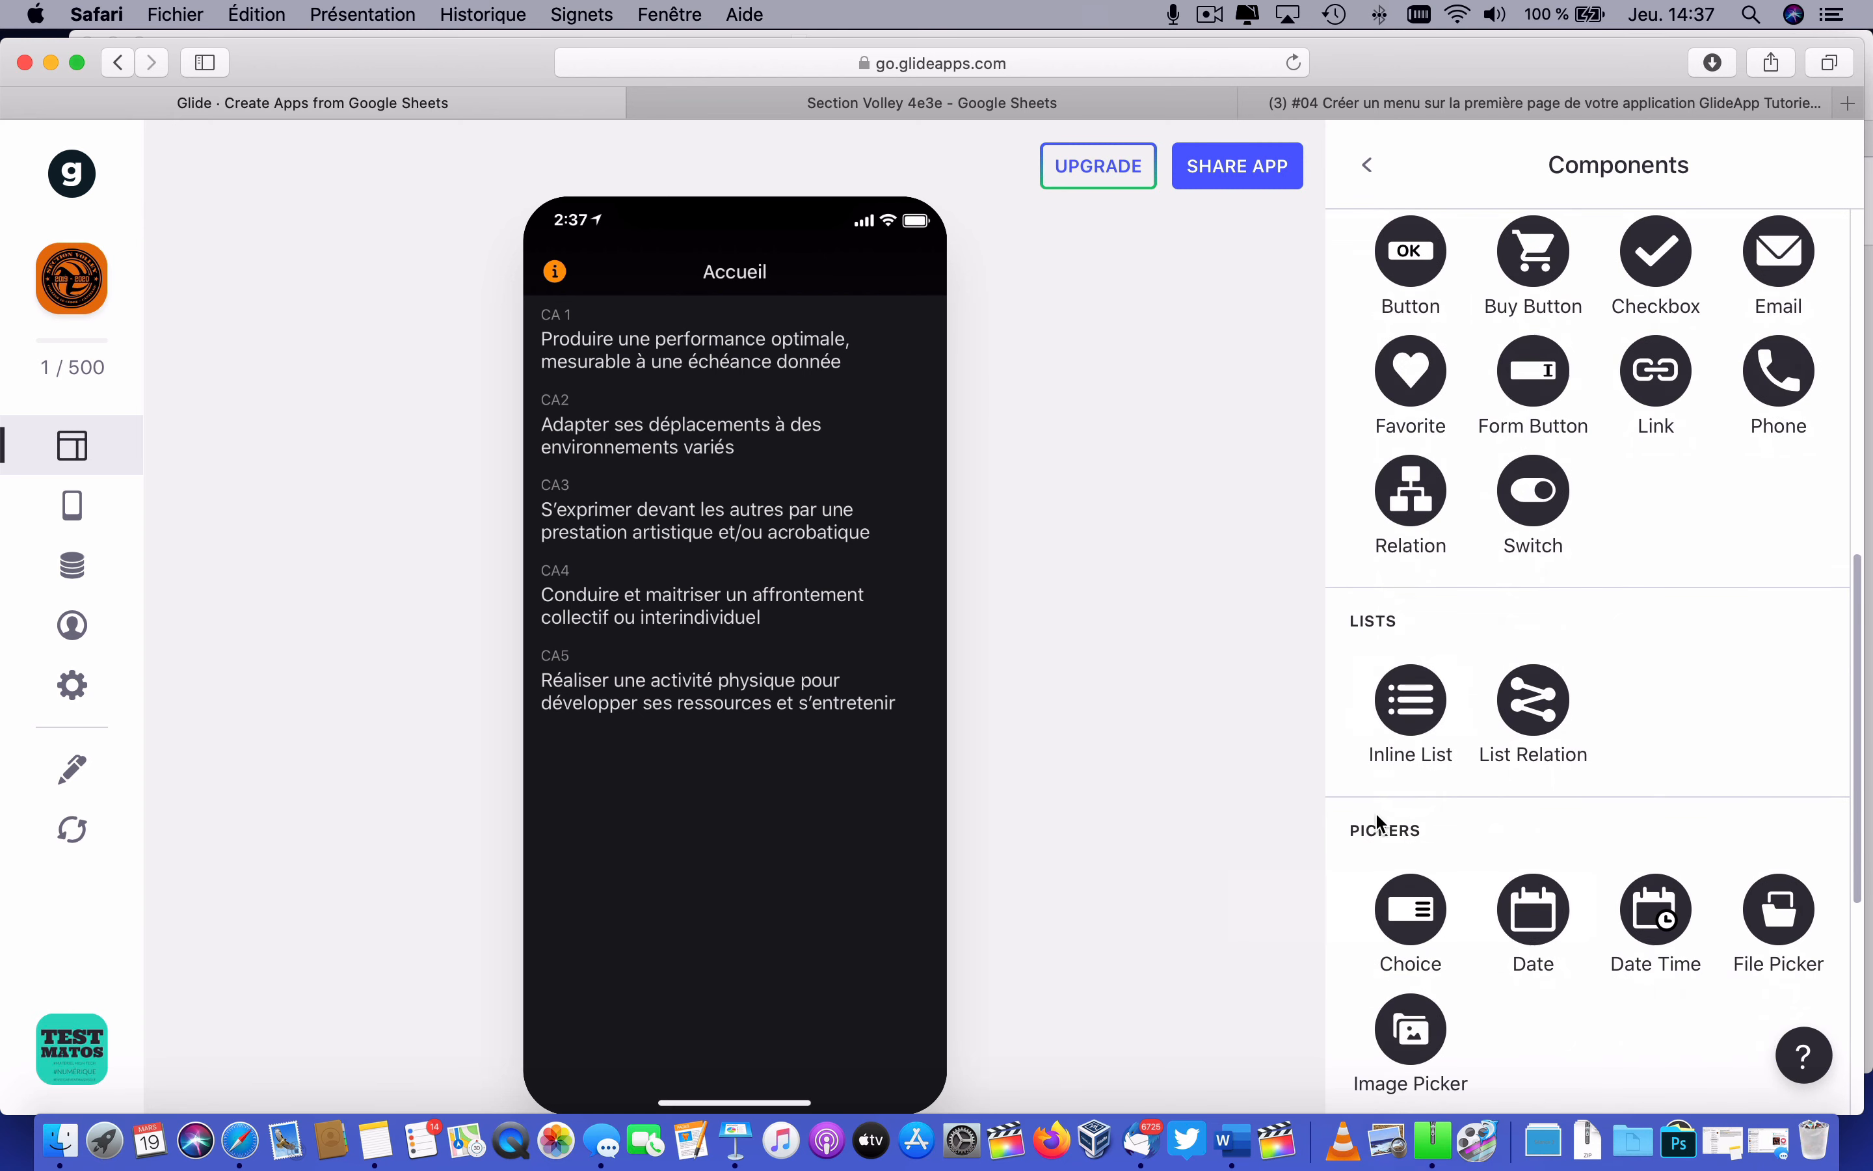
click(1410, 701)
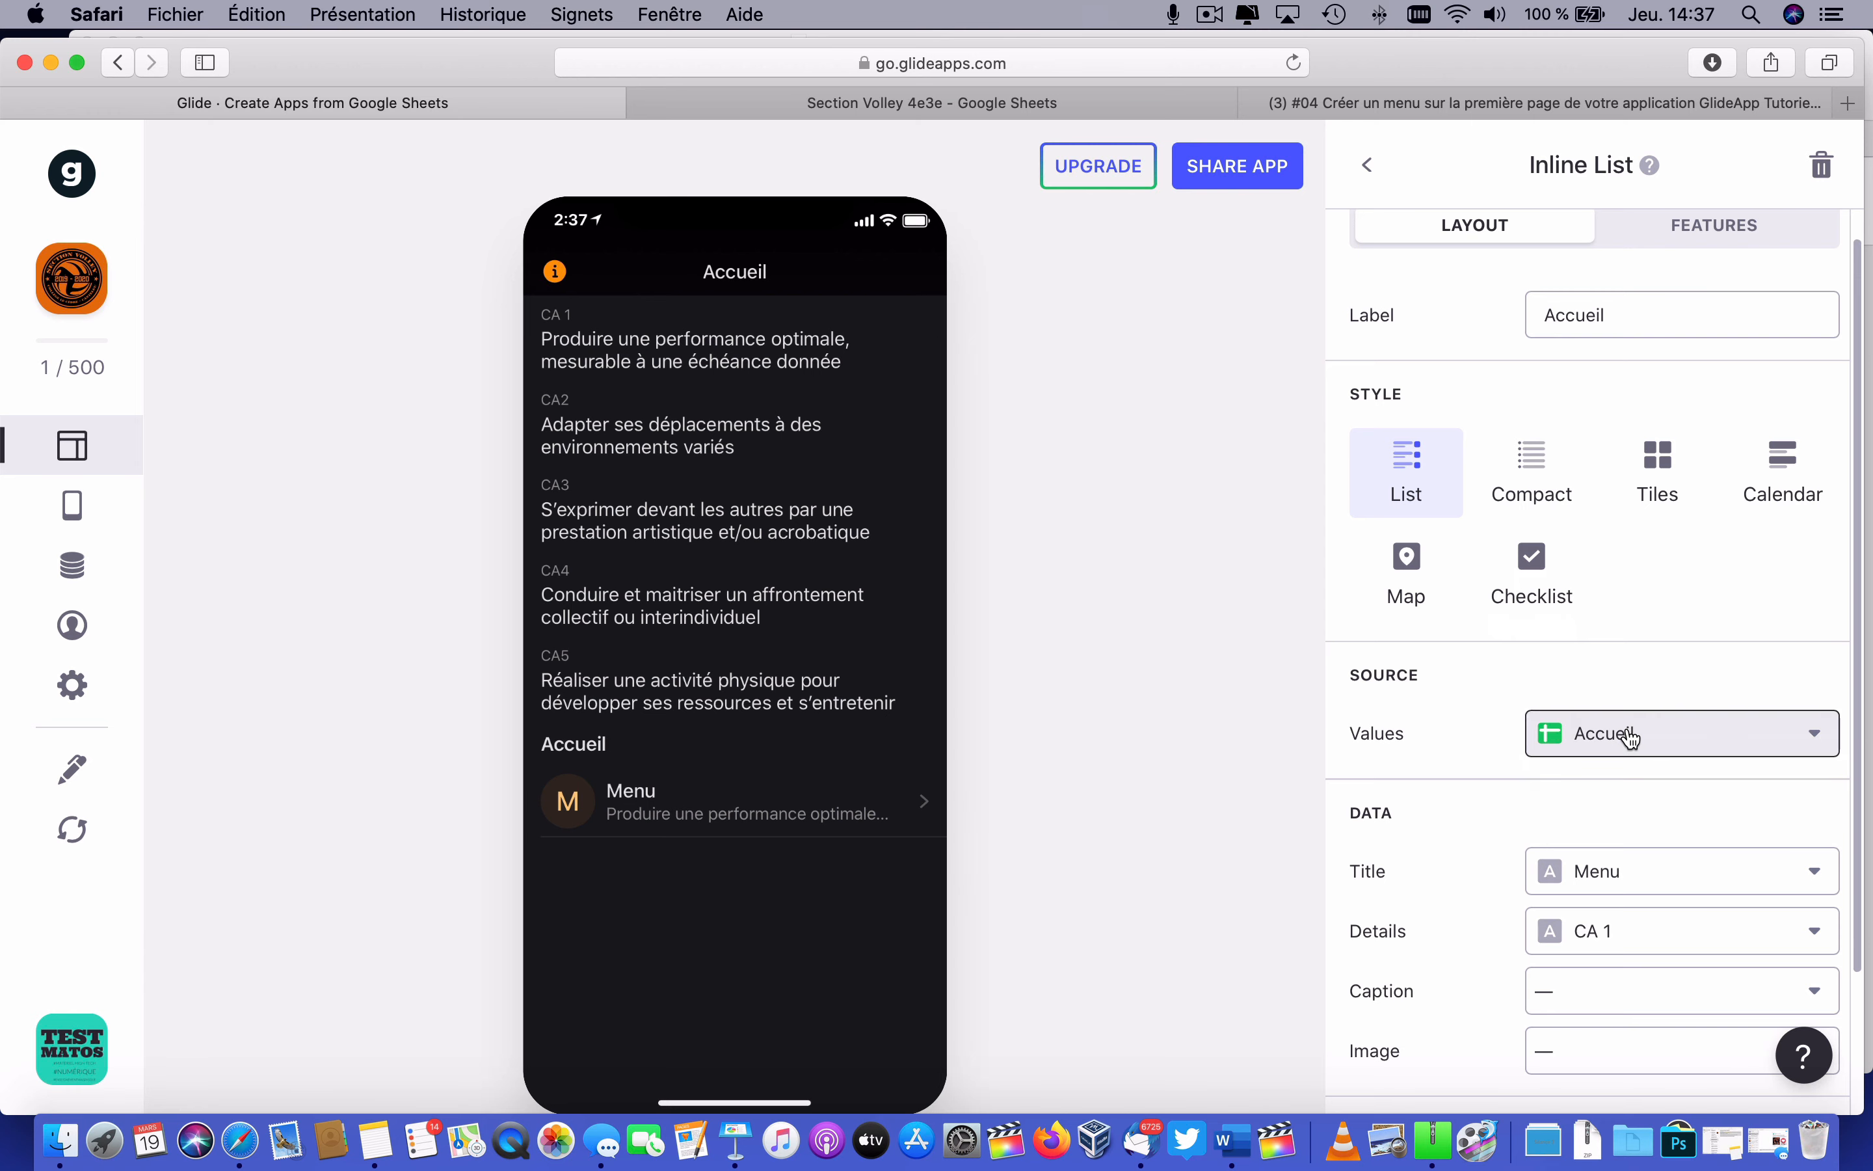
click(1626, 736)
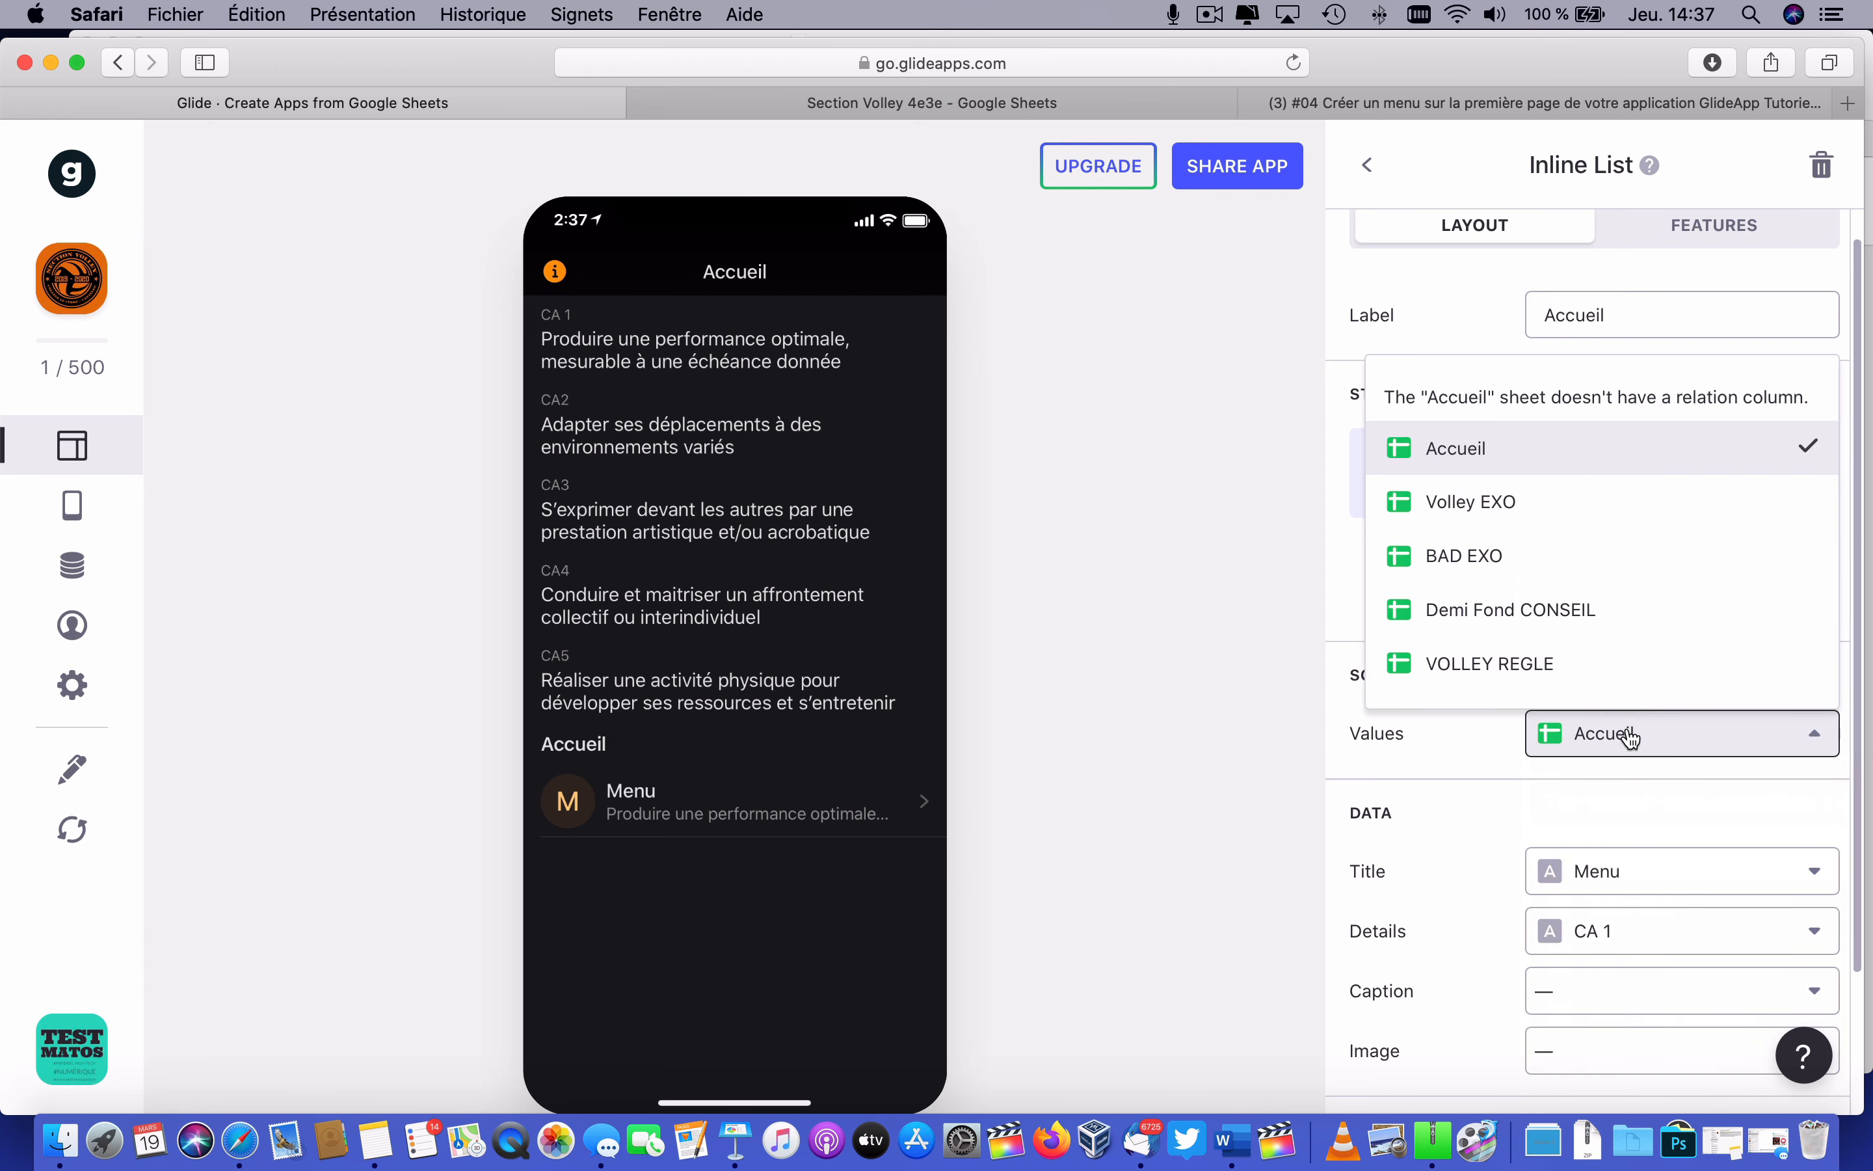
click(1532, 508)
scroll(836, 832, down, 4)
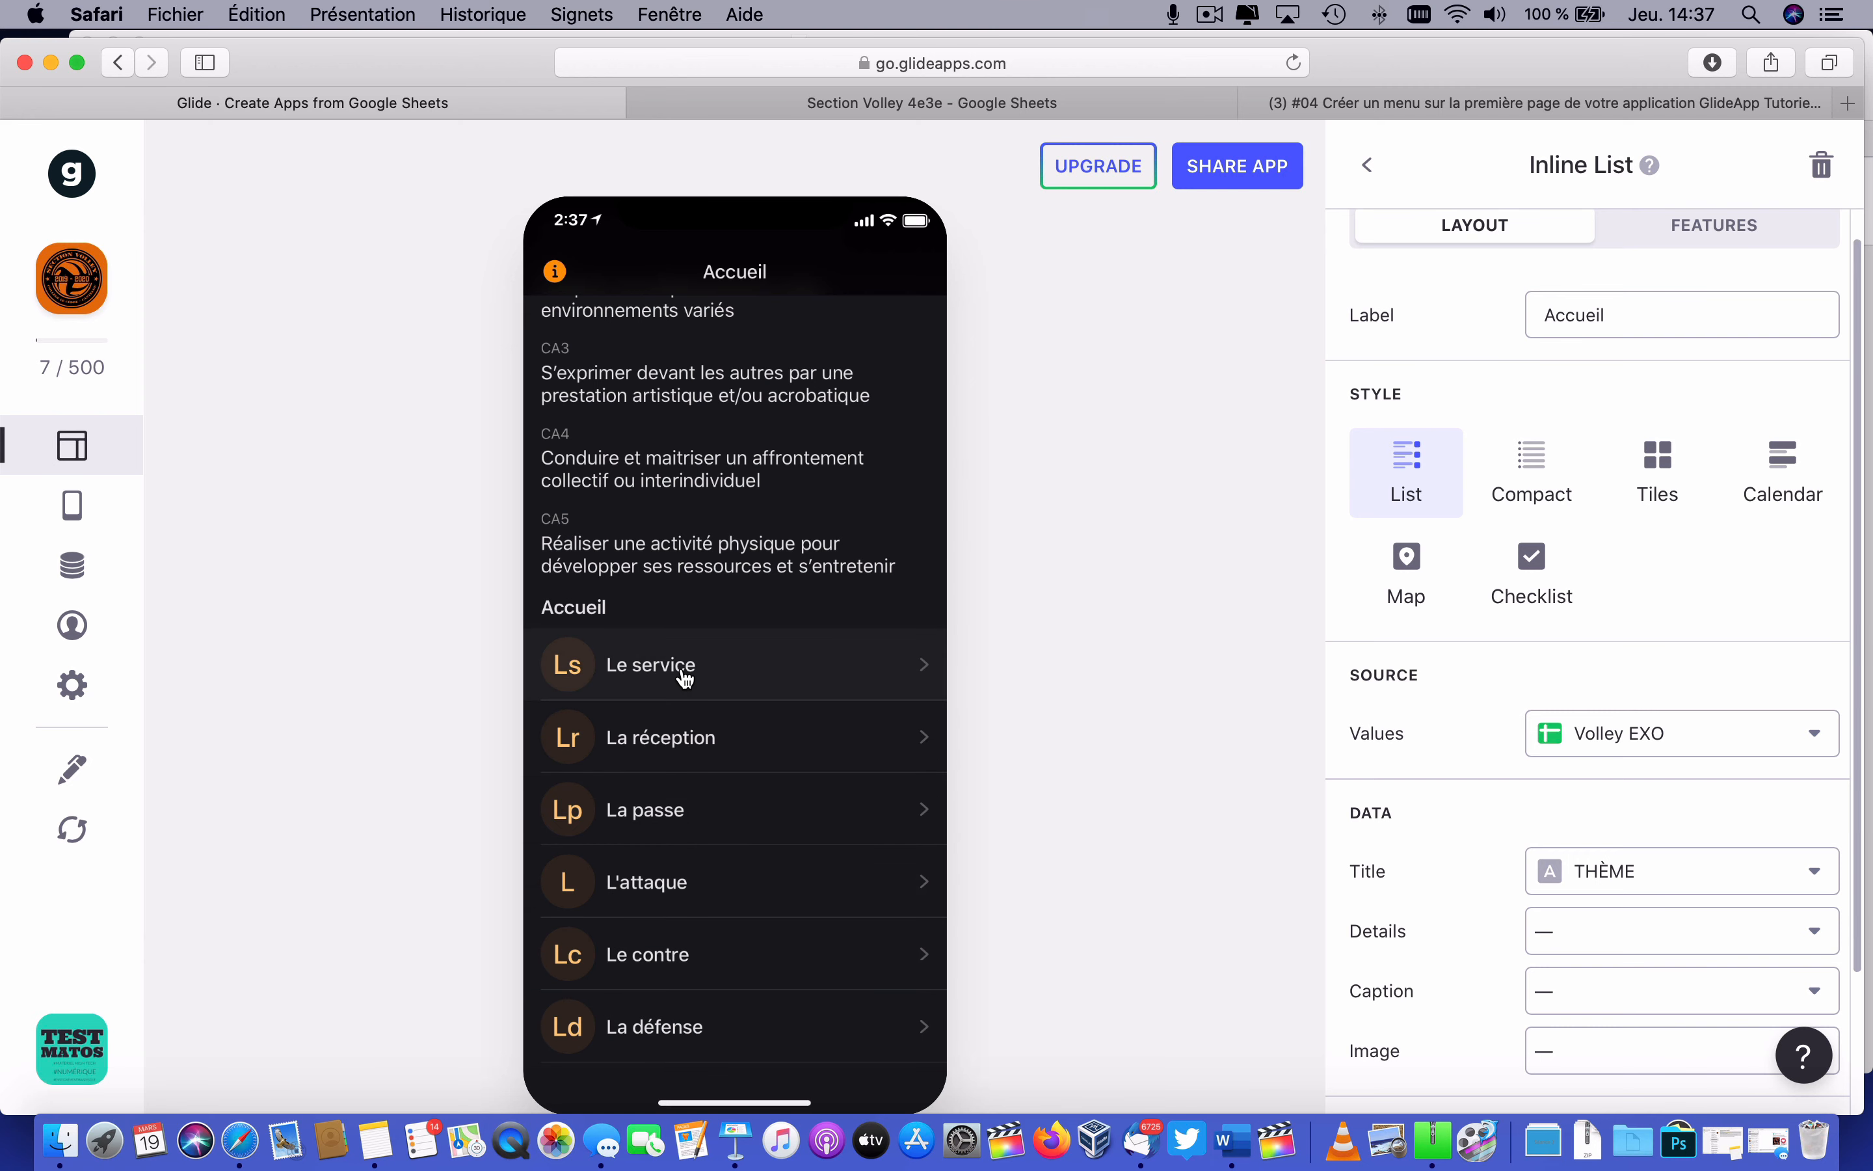
Move the Volley EXO list below CA4 and add a second Inline List using the Demi Fond CONSEIL sheet.
click(1366, 166)
scroll(1404, 891, down, 5)
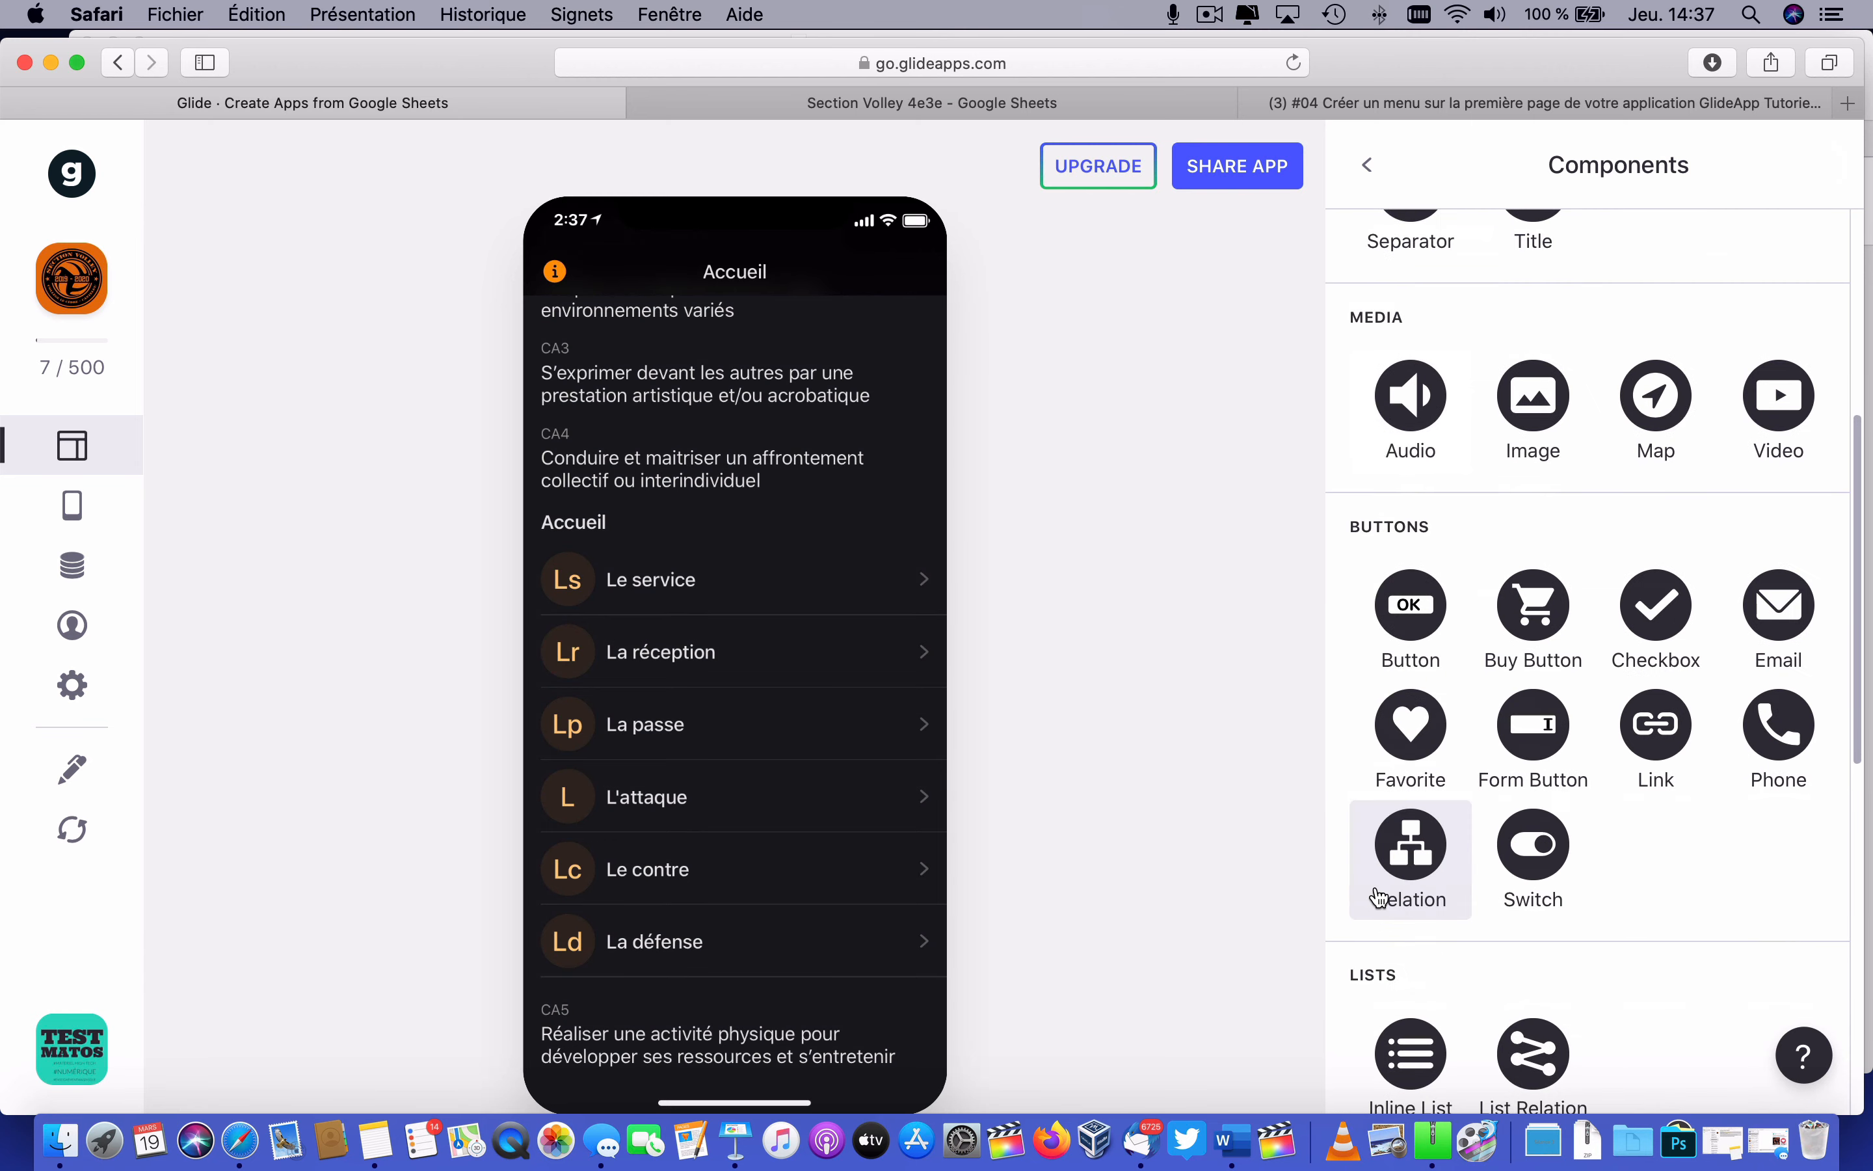
click(1391, 1037)
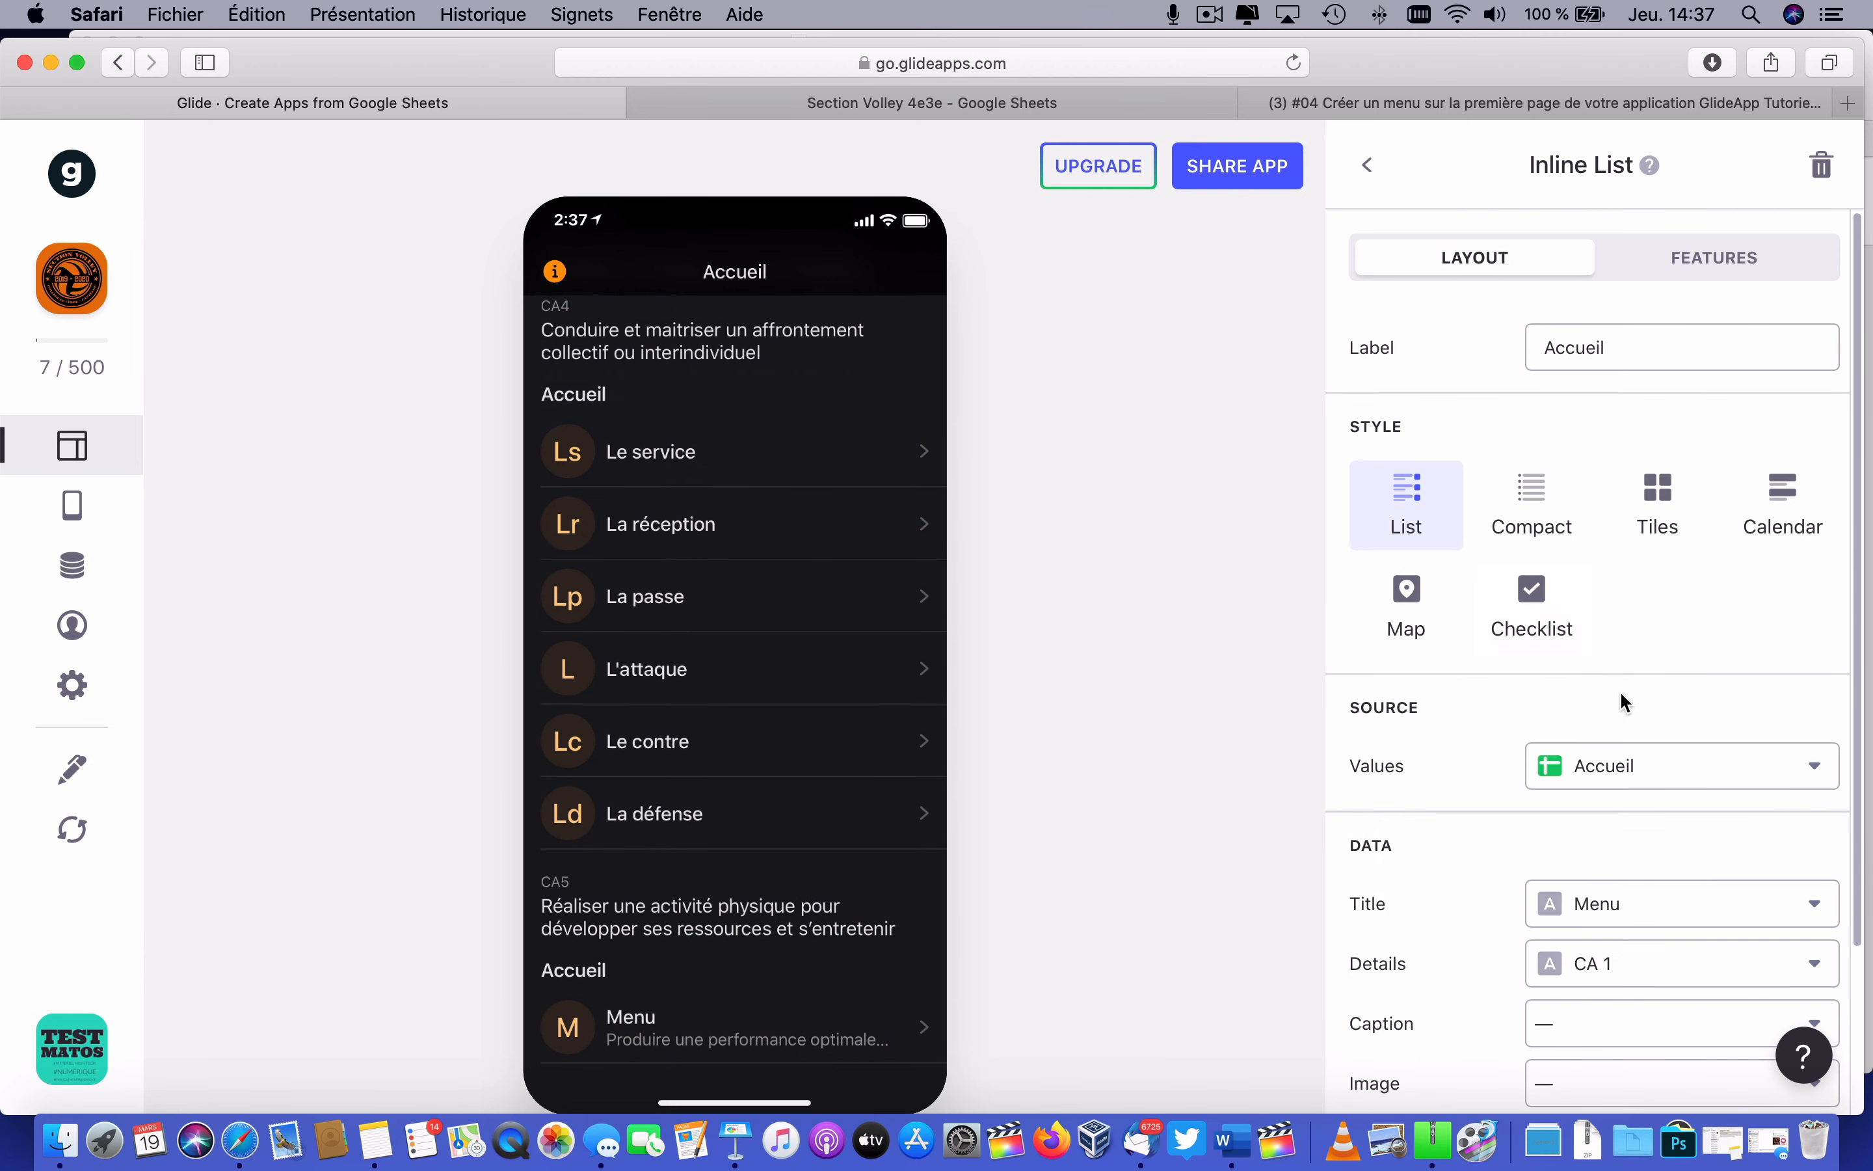
click(1604, 767)
click(1503, 667)
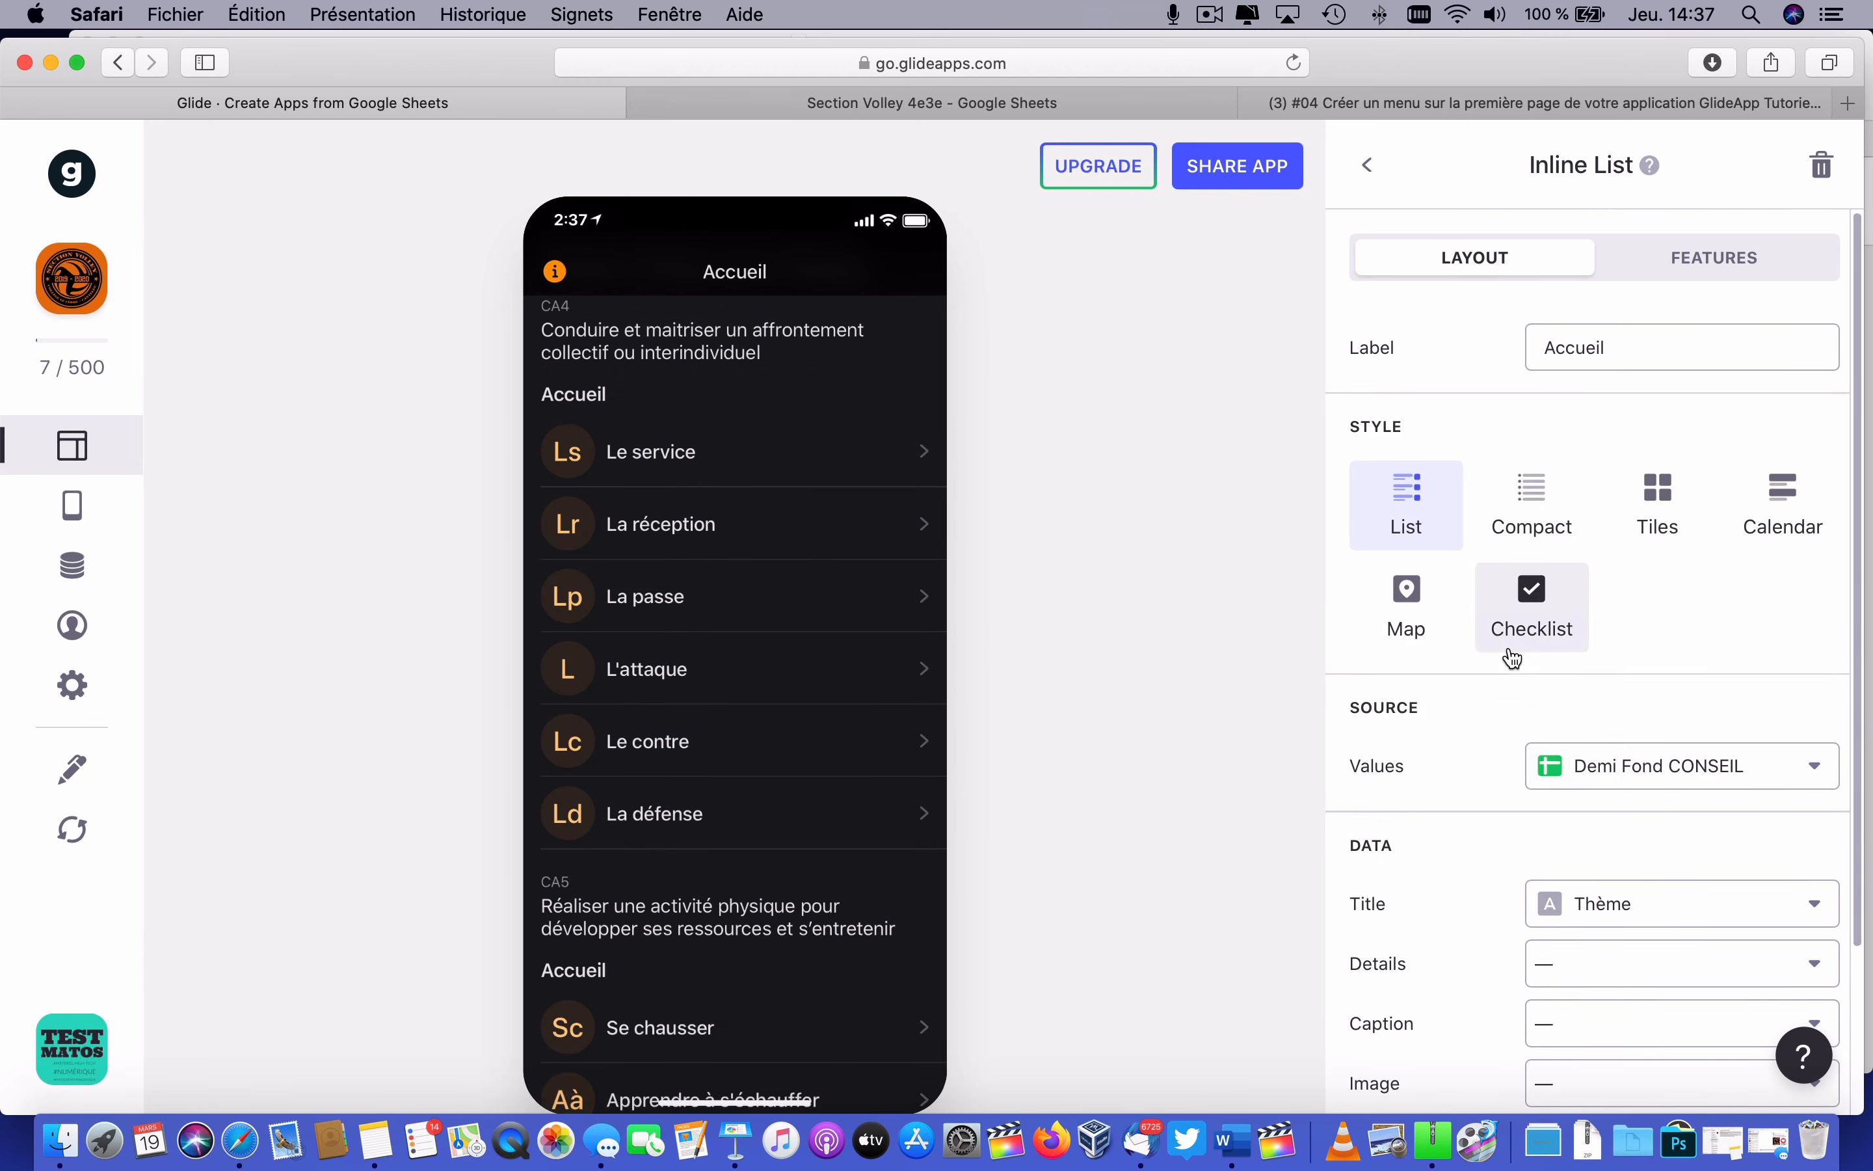
Place the Demi Fond CONSEIL list below CA 1 and label it "Demi-fond".
double_click(1505, 348)
text(Deli)
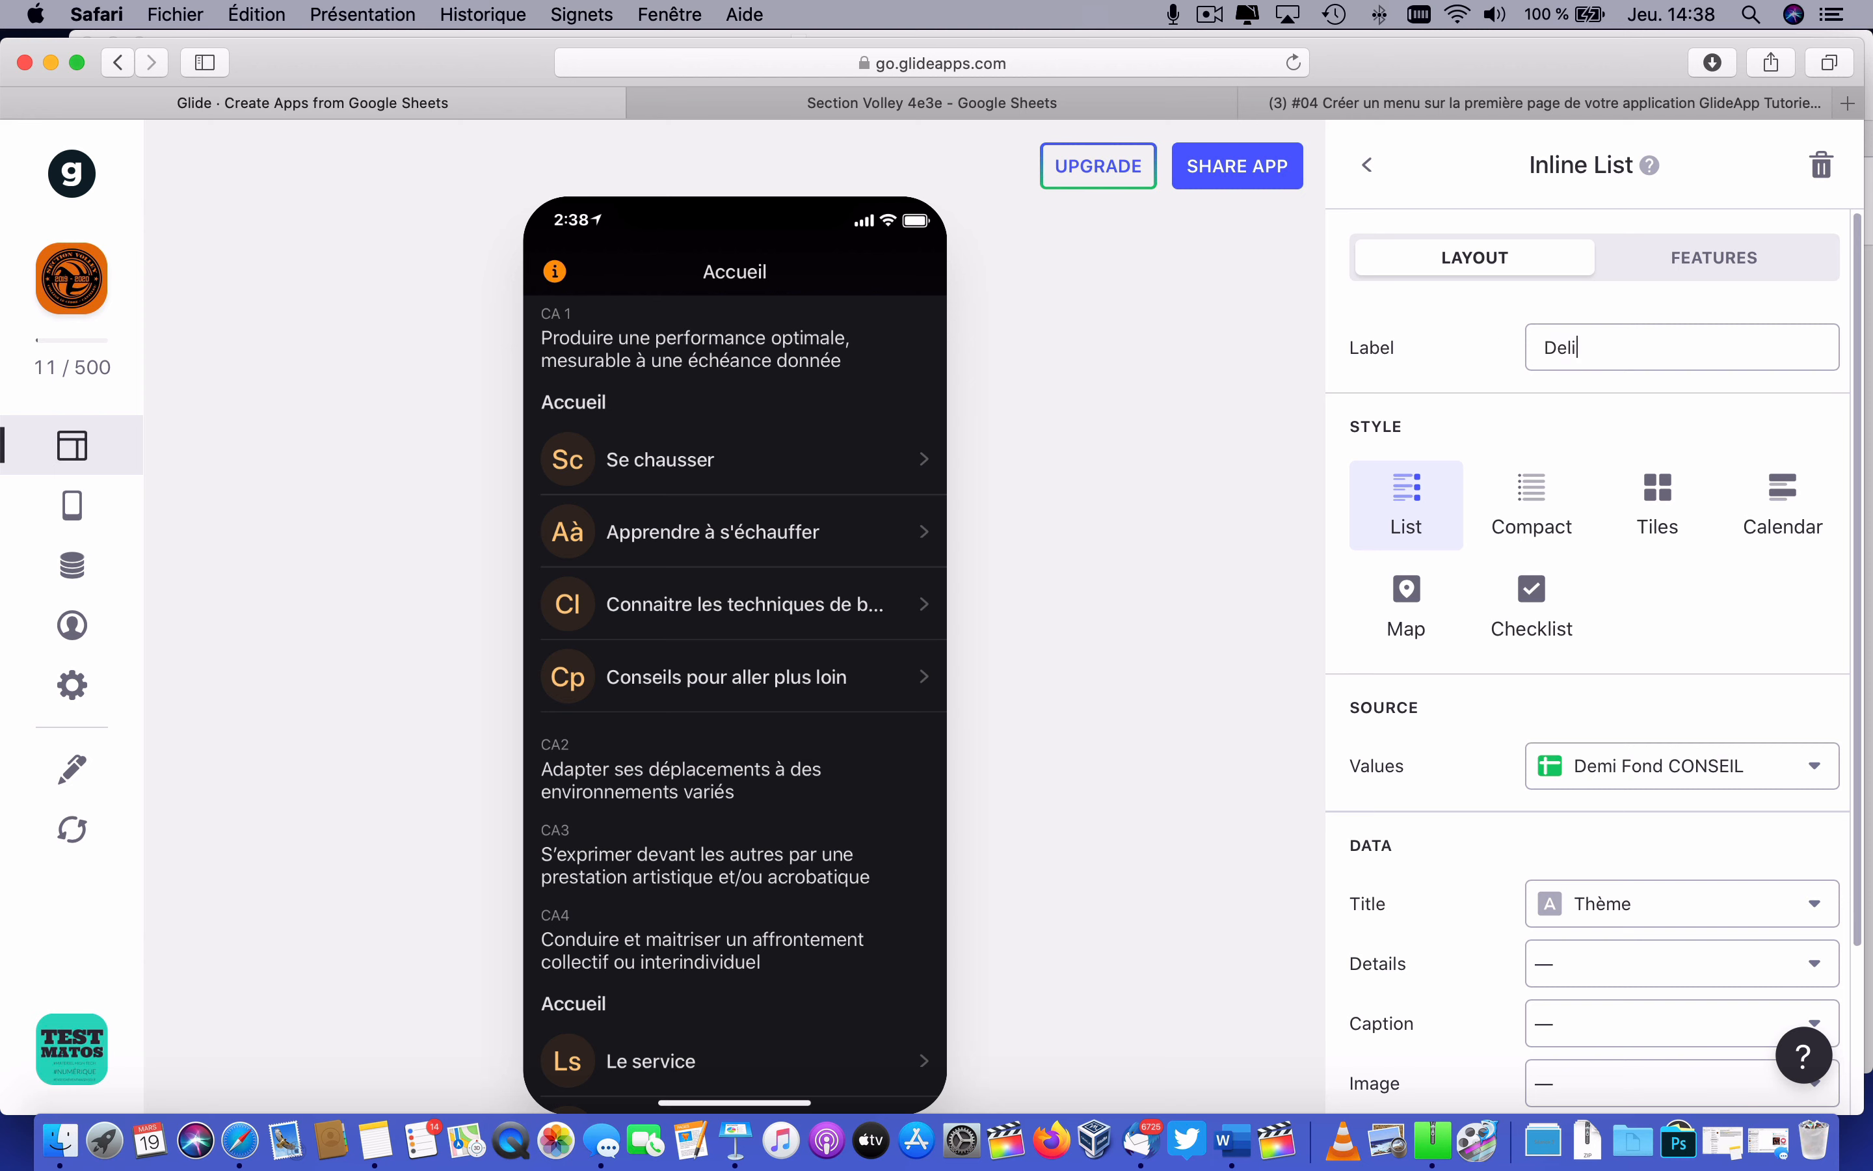
key(BackSpace)
key(BackSpace)
text(moi)
key(BackSpace)
key(BackSpace)
text(i-fond)
Test the first two Demi-fond list entries by opening their detail pages and returning to Accueil.
click(627, 464)
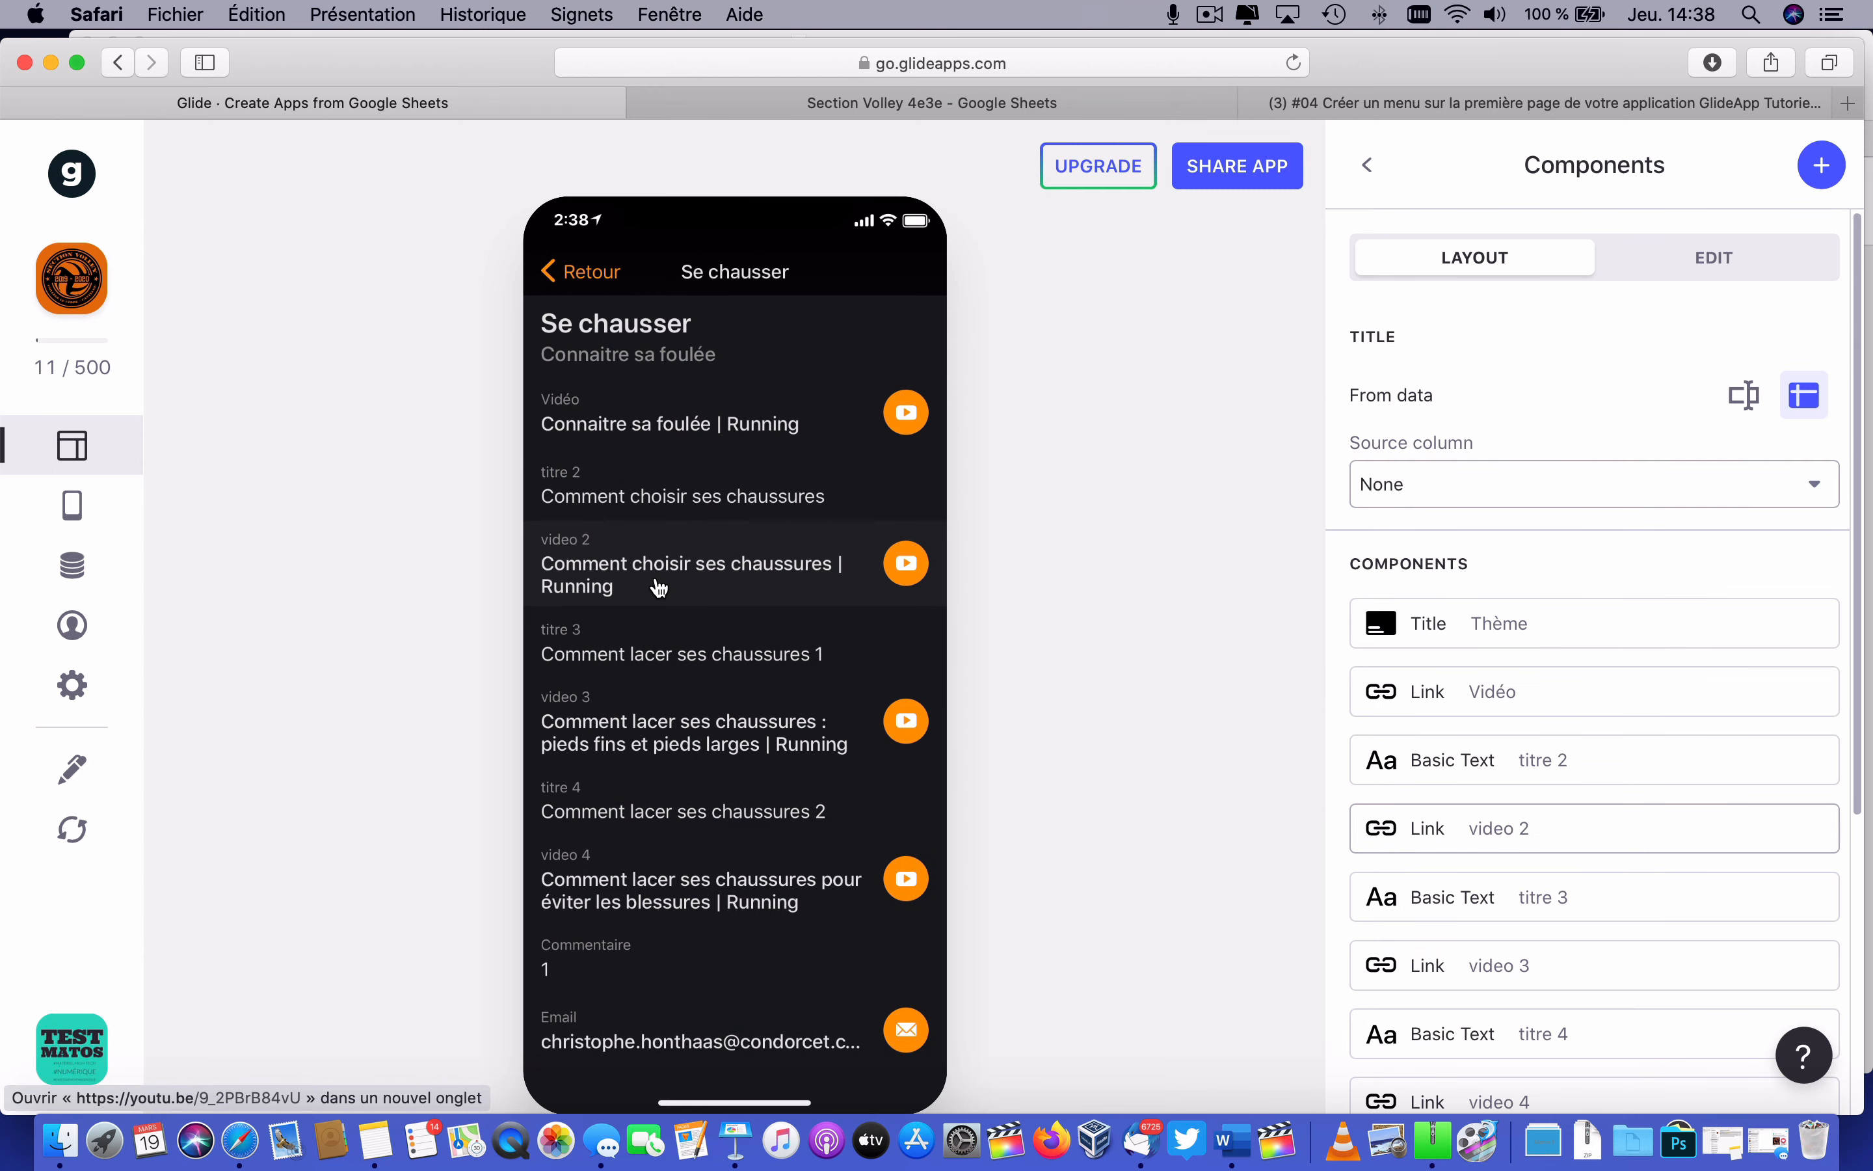
click(603, 273)
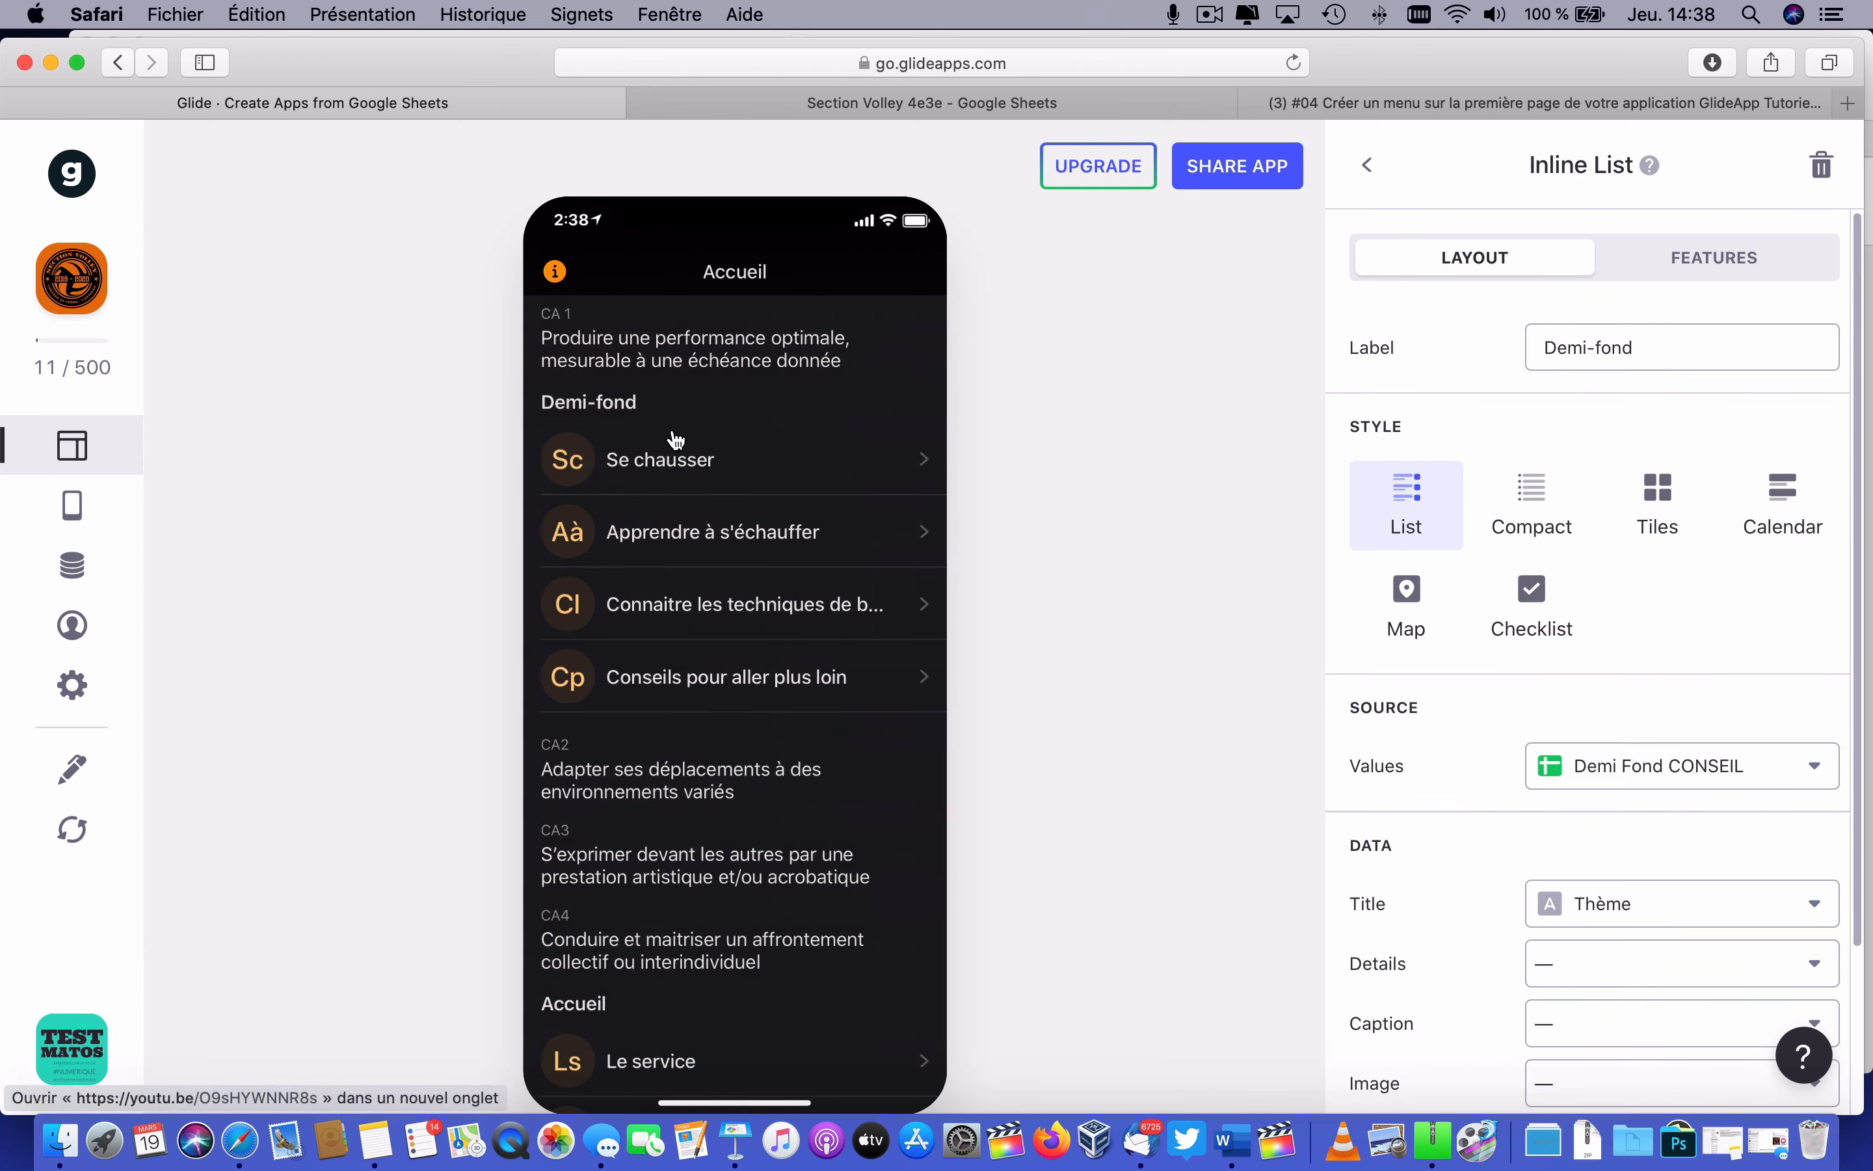
click(661, 534)
click(590, 272)
Open "Le service" in the volleyball list, look through its exercise videos, and return to Accueil.
click(632, 1061)
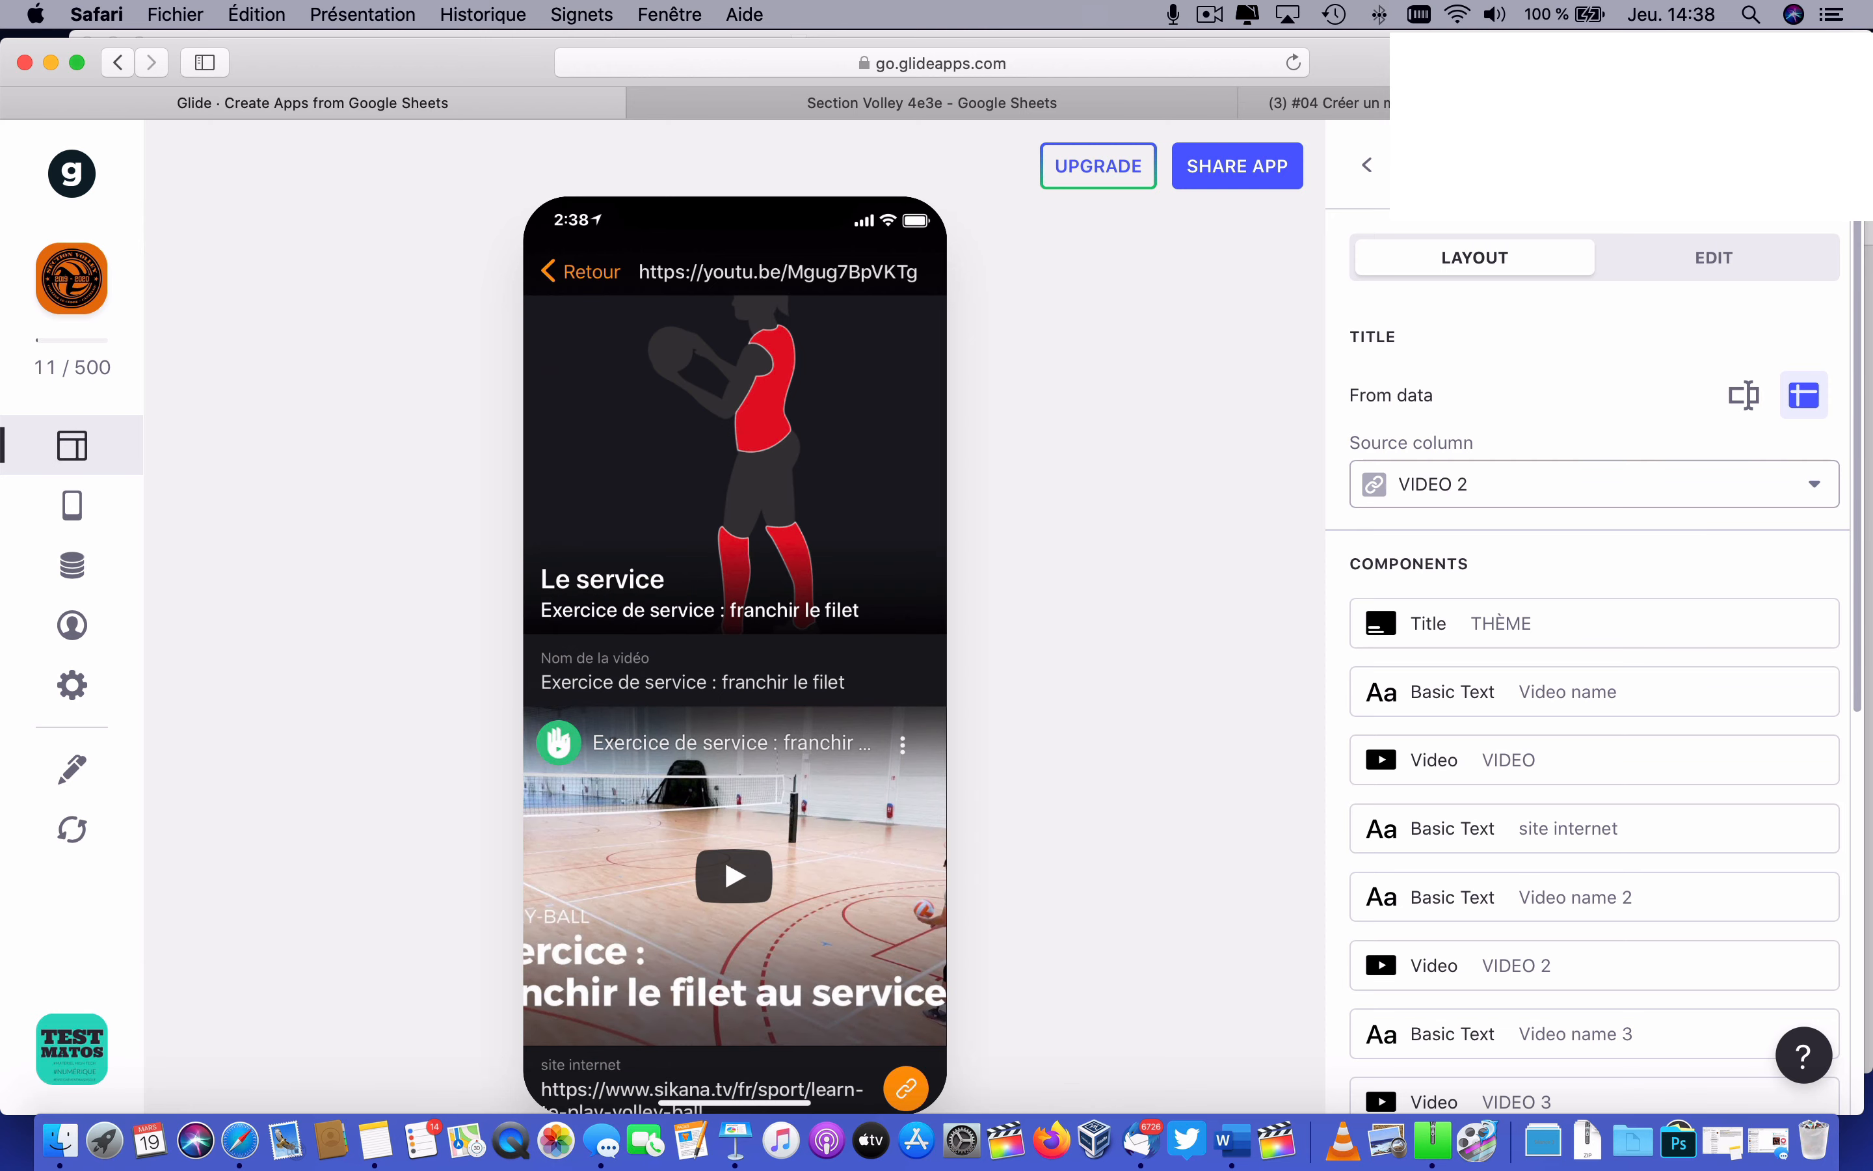
scroll(700, 732, down, 10)
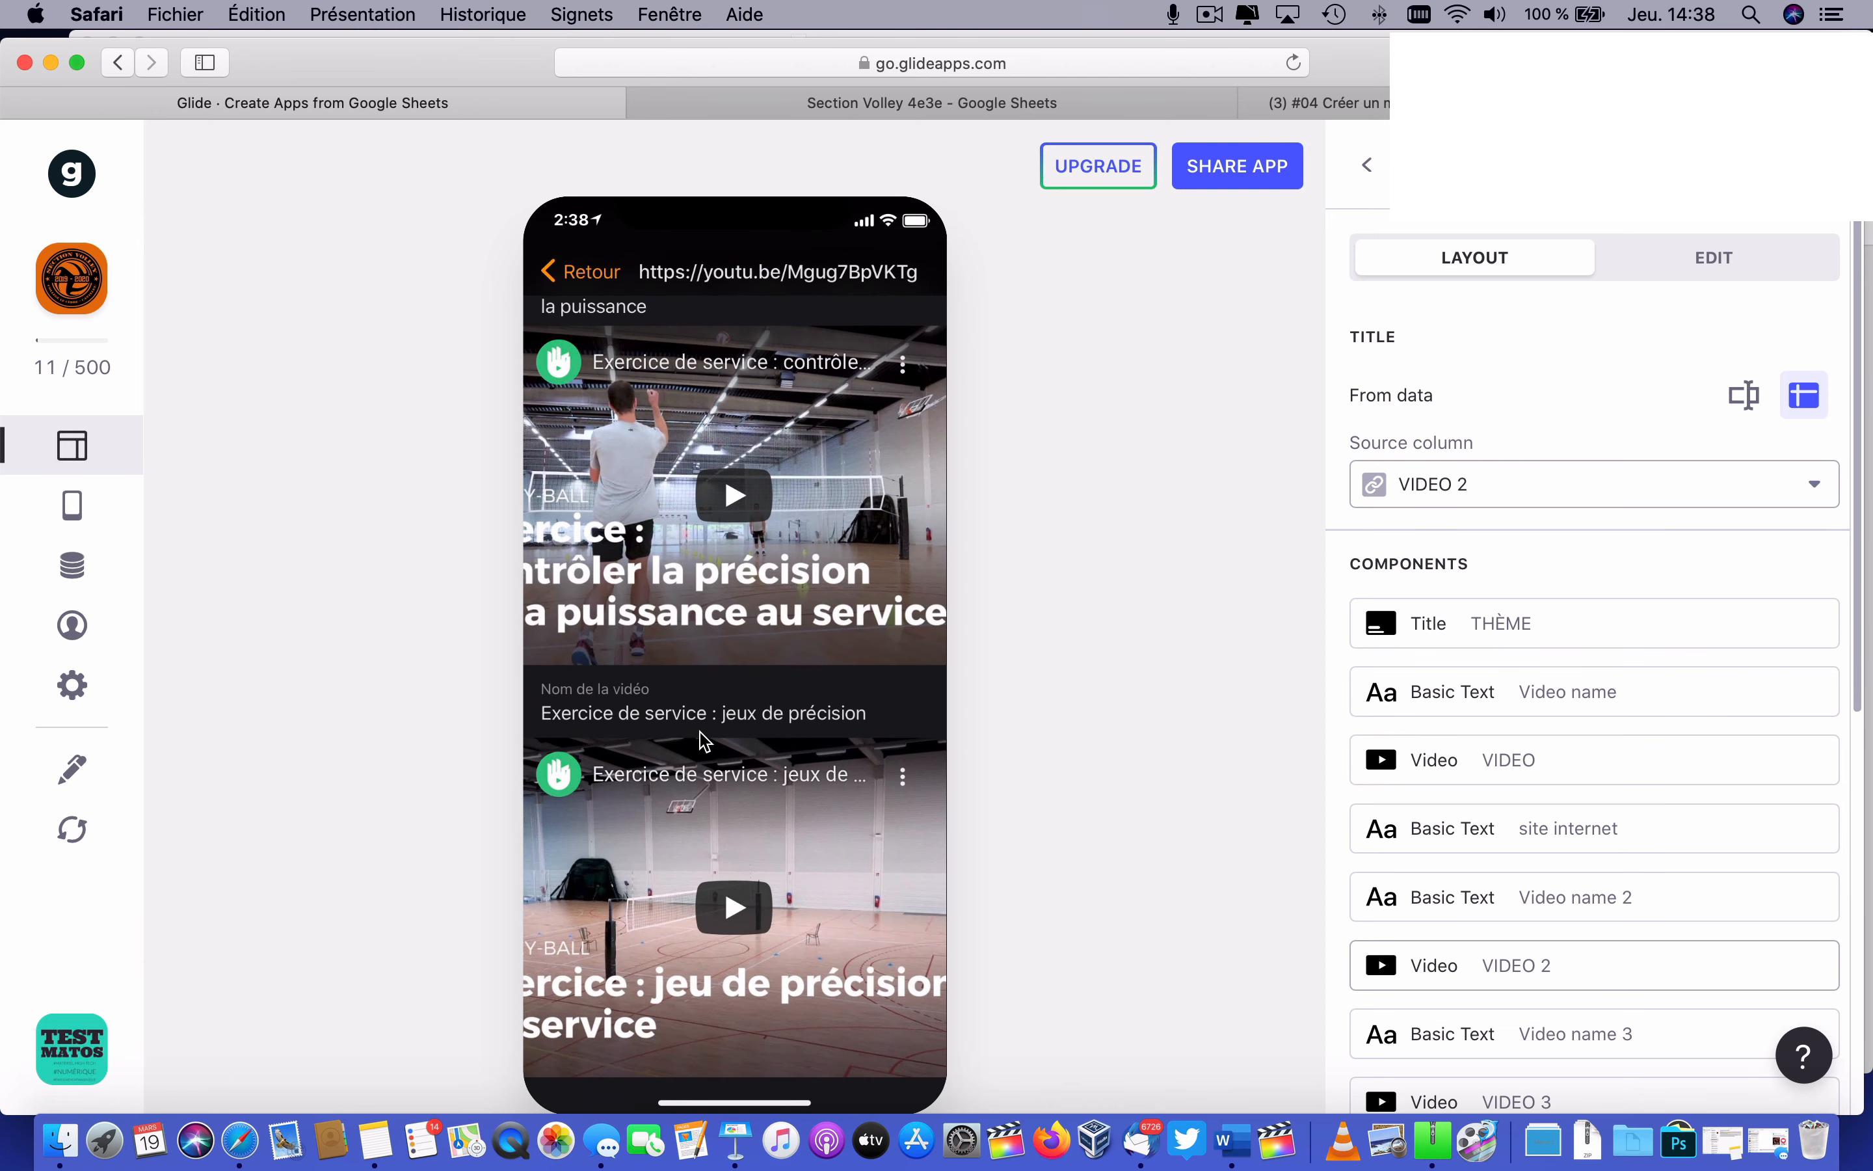
scroll(699, 732, up, 10)
click(581, 272)
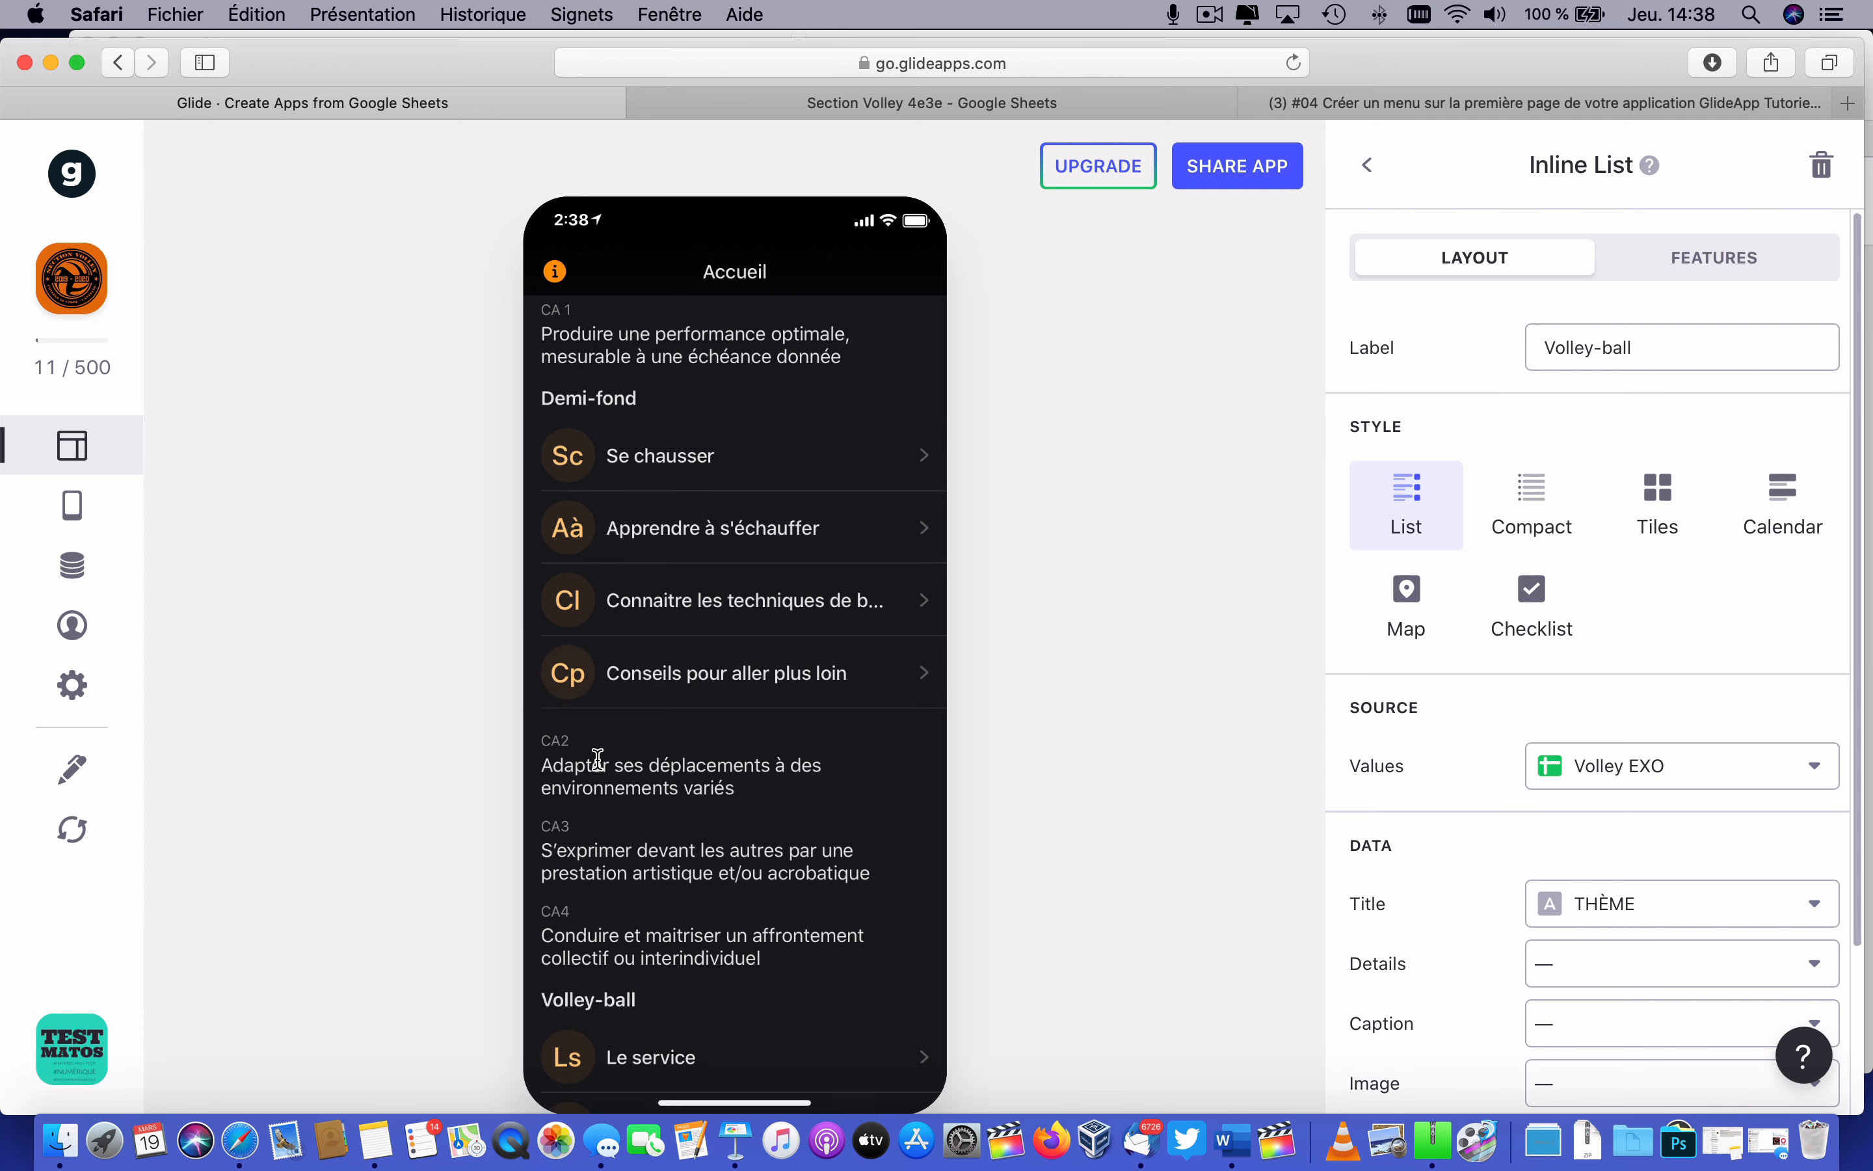
Set the Volley-ball inline list's style to Compact and view it in the app preview.
scroll(599, 763, down, 5)
scroll(601, 769, up, 5)
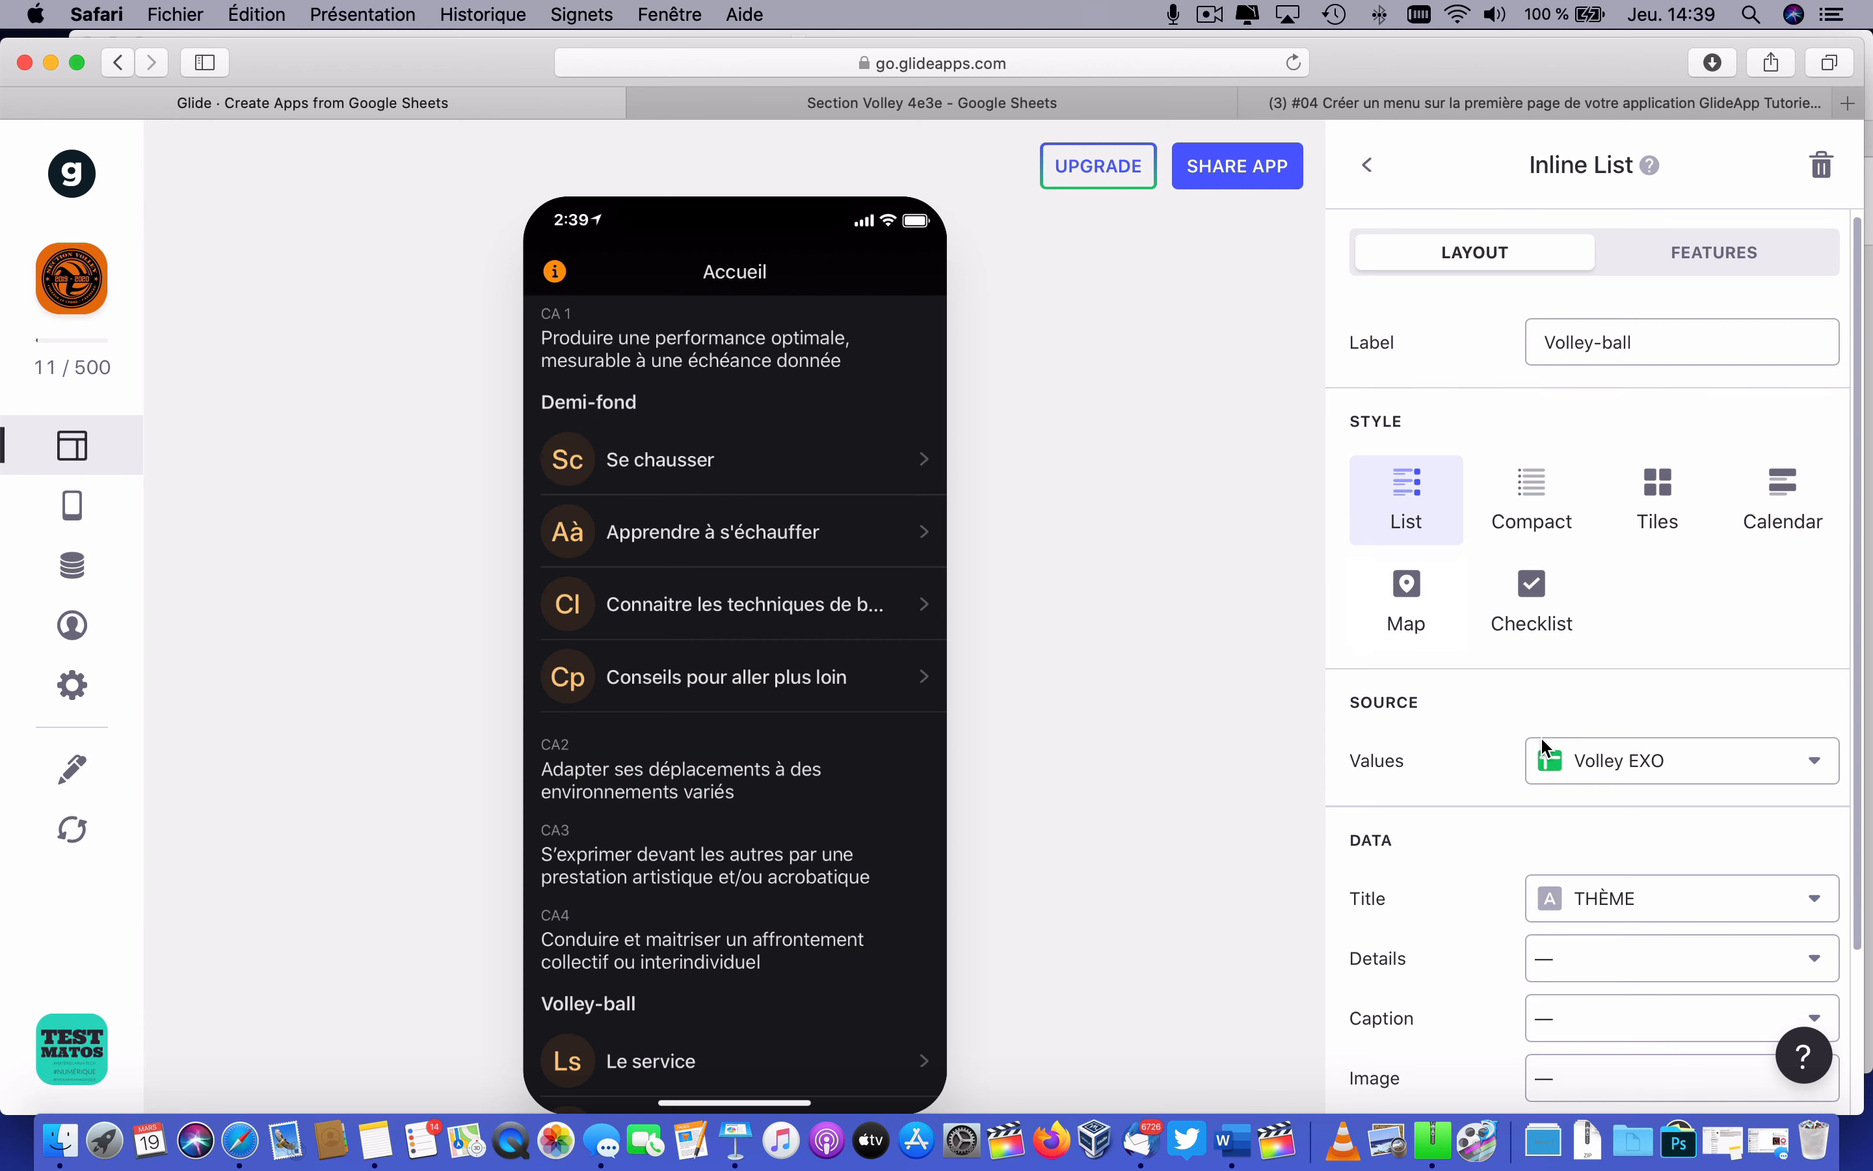
scroll(1540, 736, down, 2)
click(1532, 426)
scroll(736, 678, down, 5)
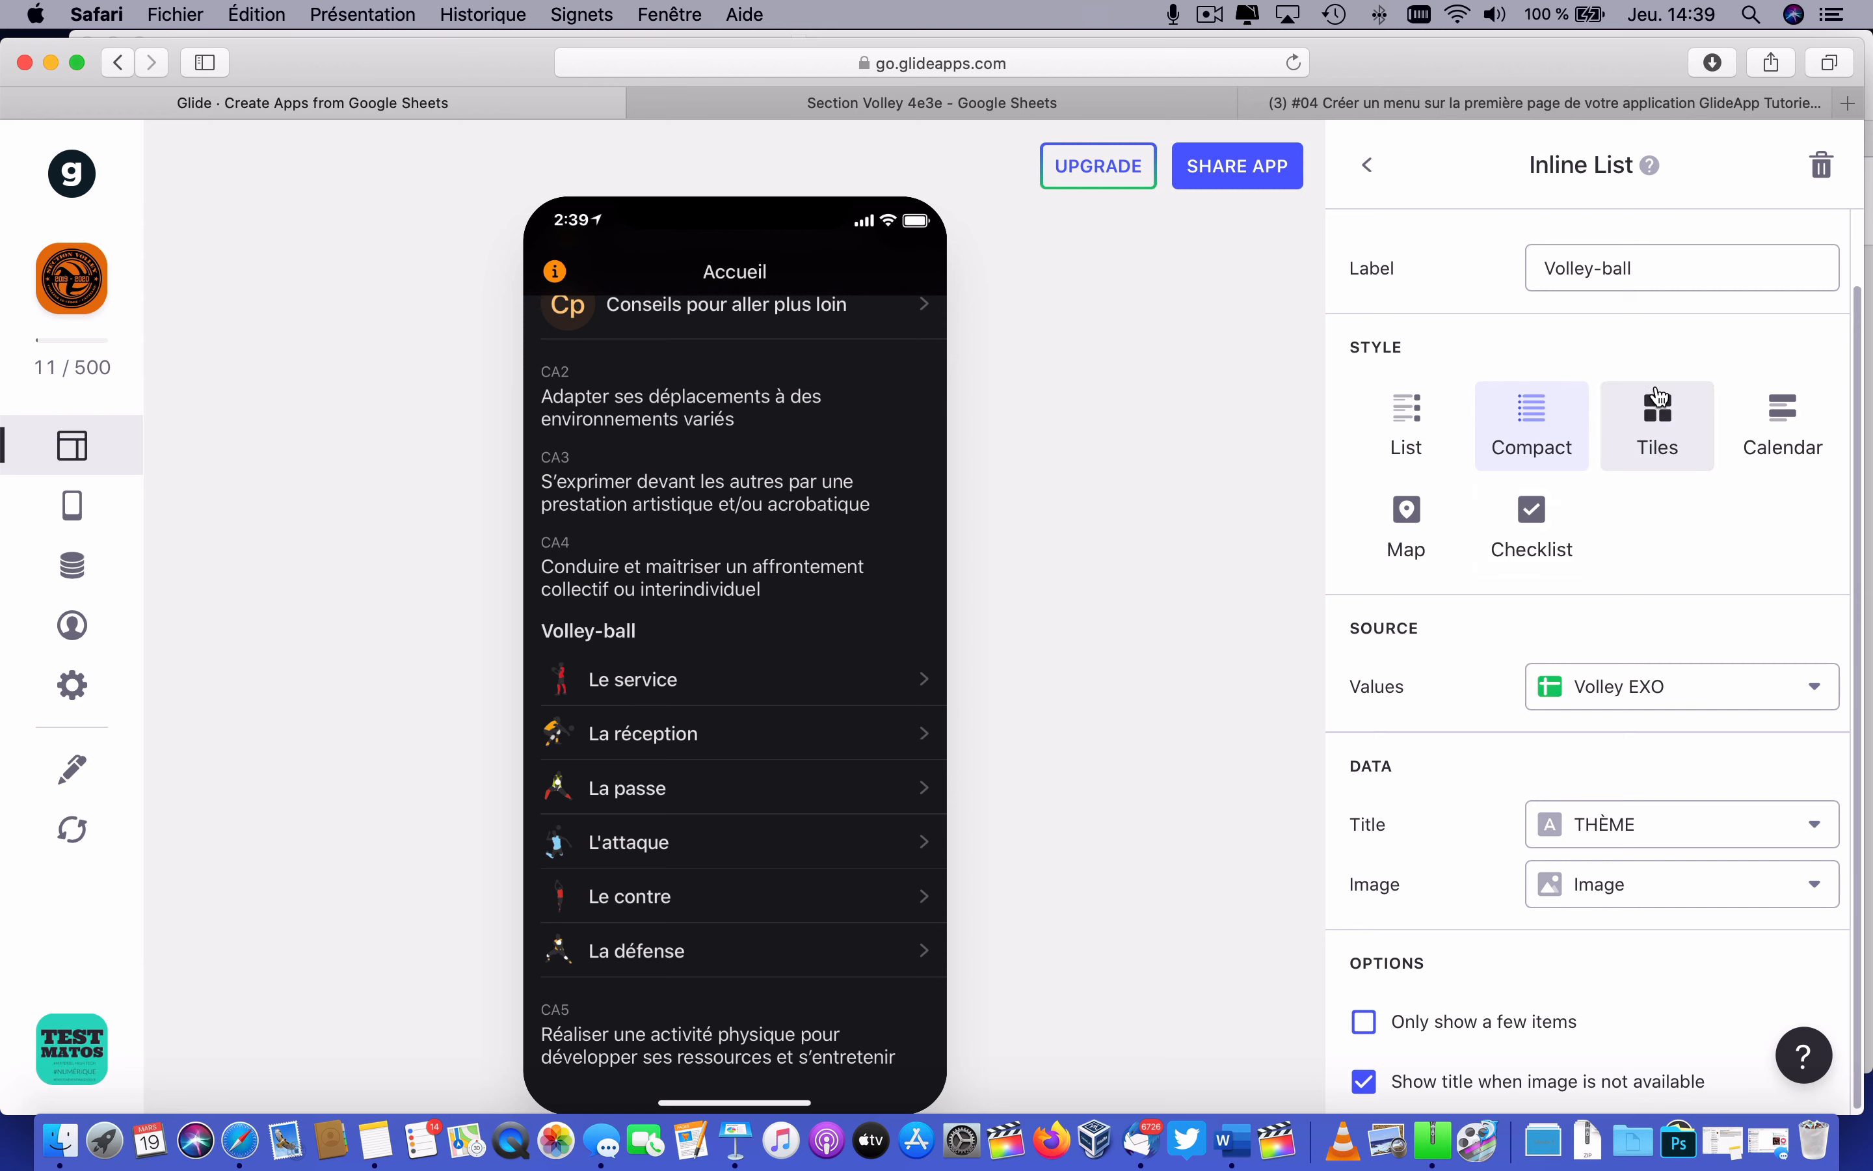
Set the Volley-ball inline list's style to Tiles and review its data and design options.
click(1657, 416)
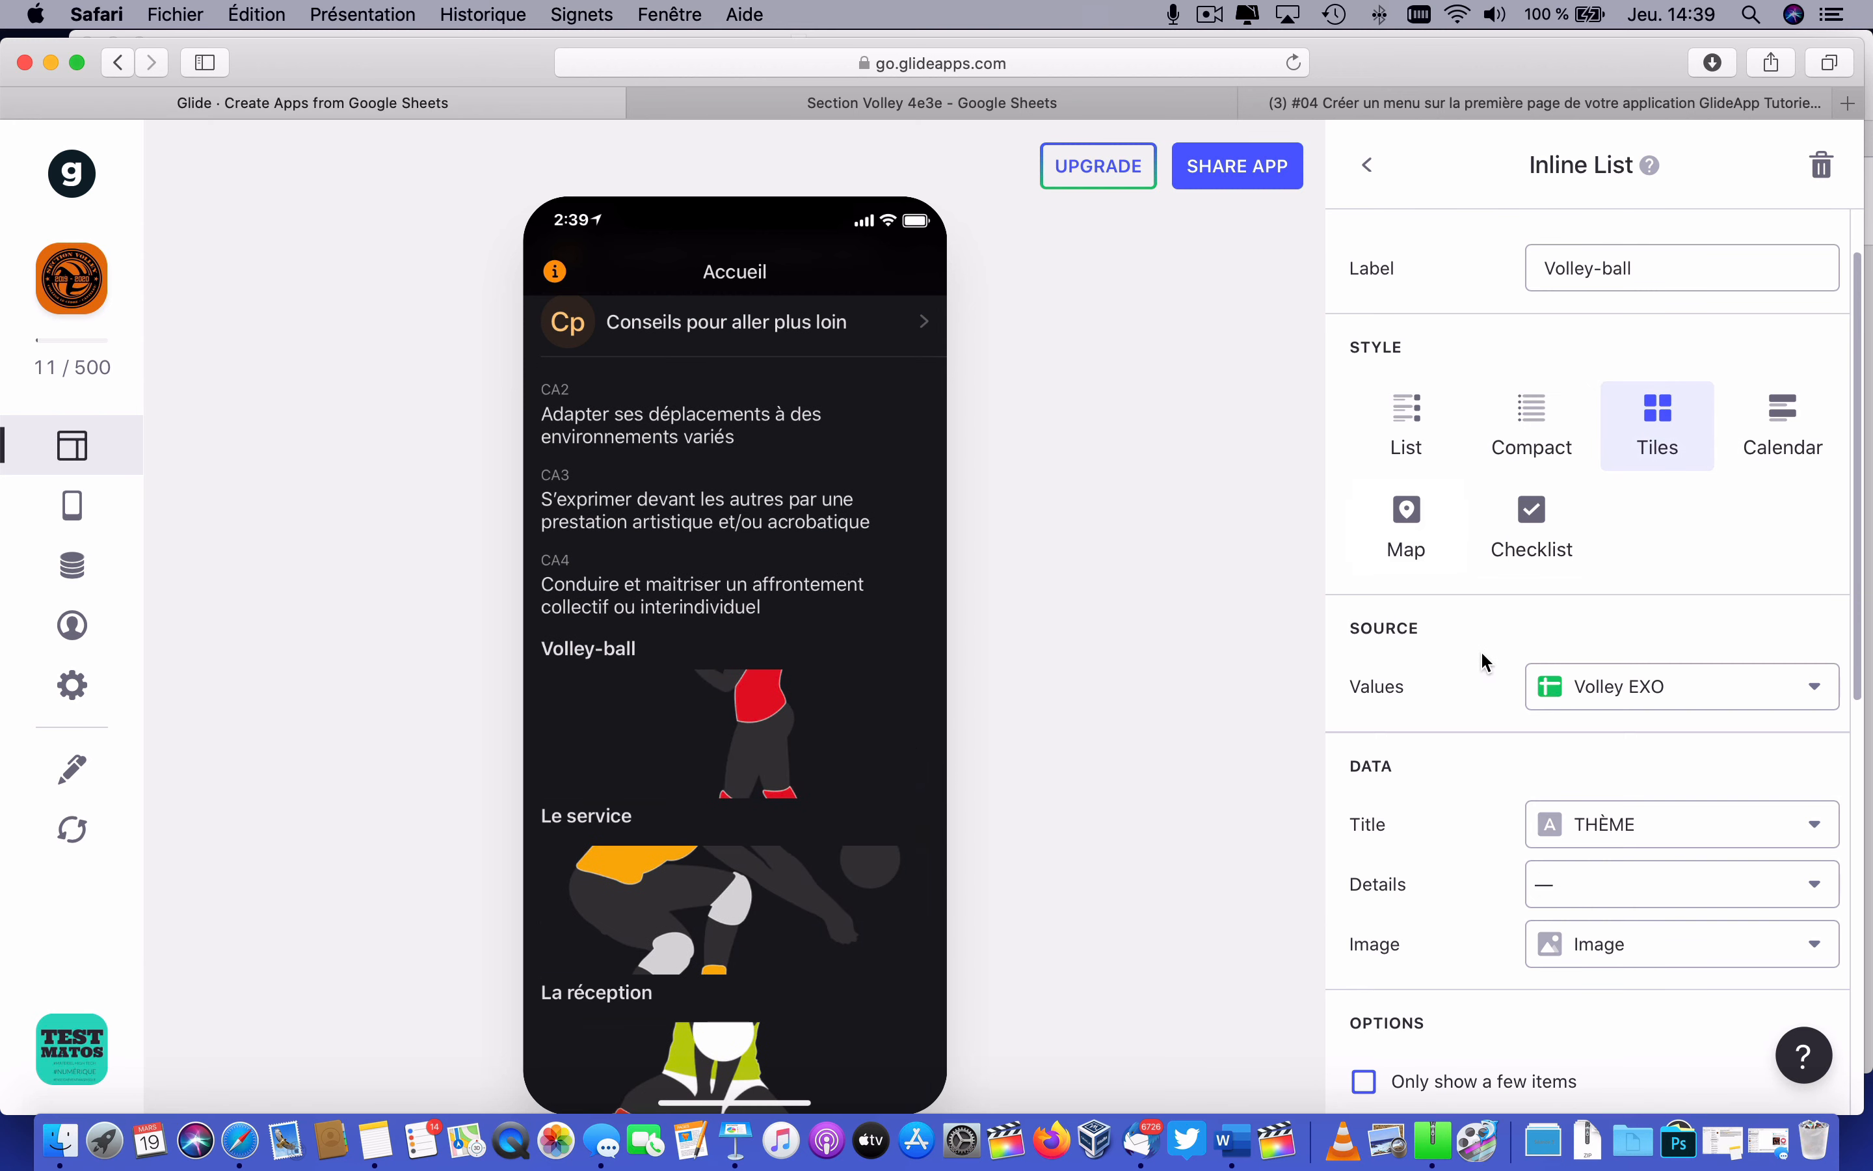
scroll(1481, 650, down, 2)
scroll(791, 740, down, 5)
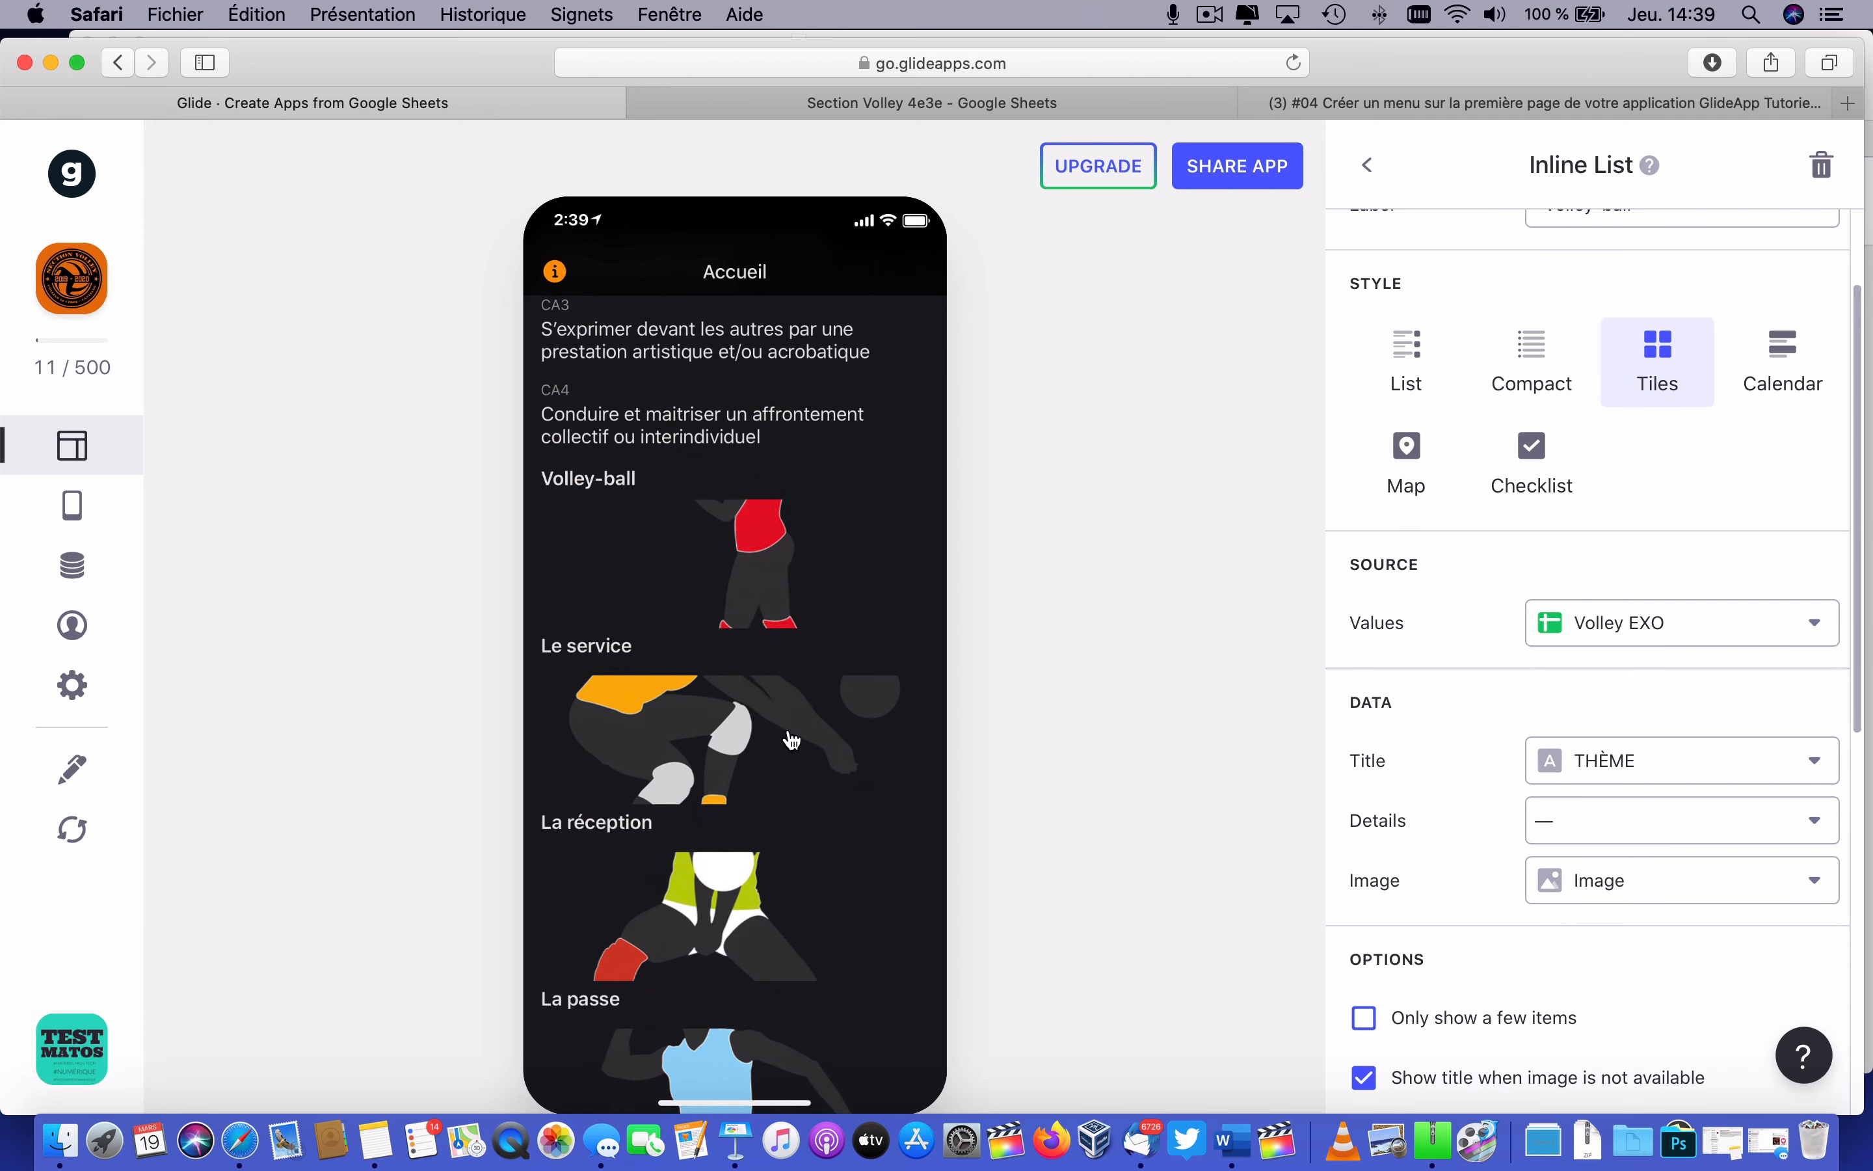
scroll(1572, 767, down, 2)
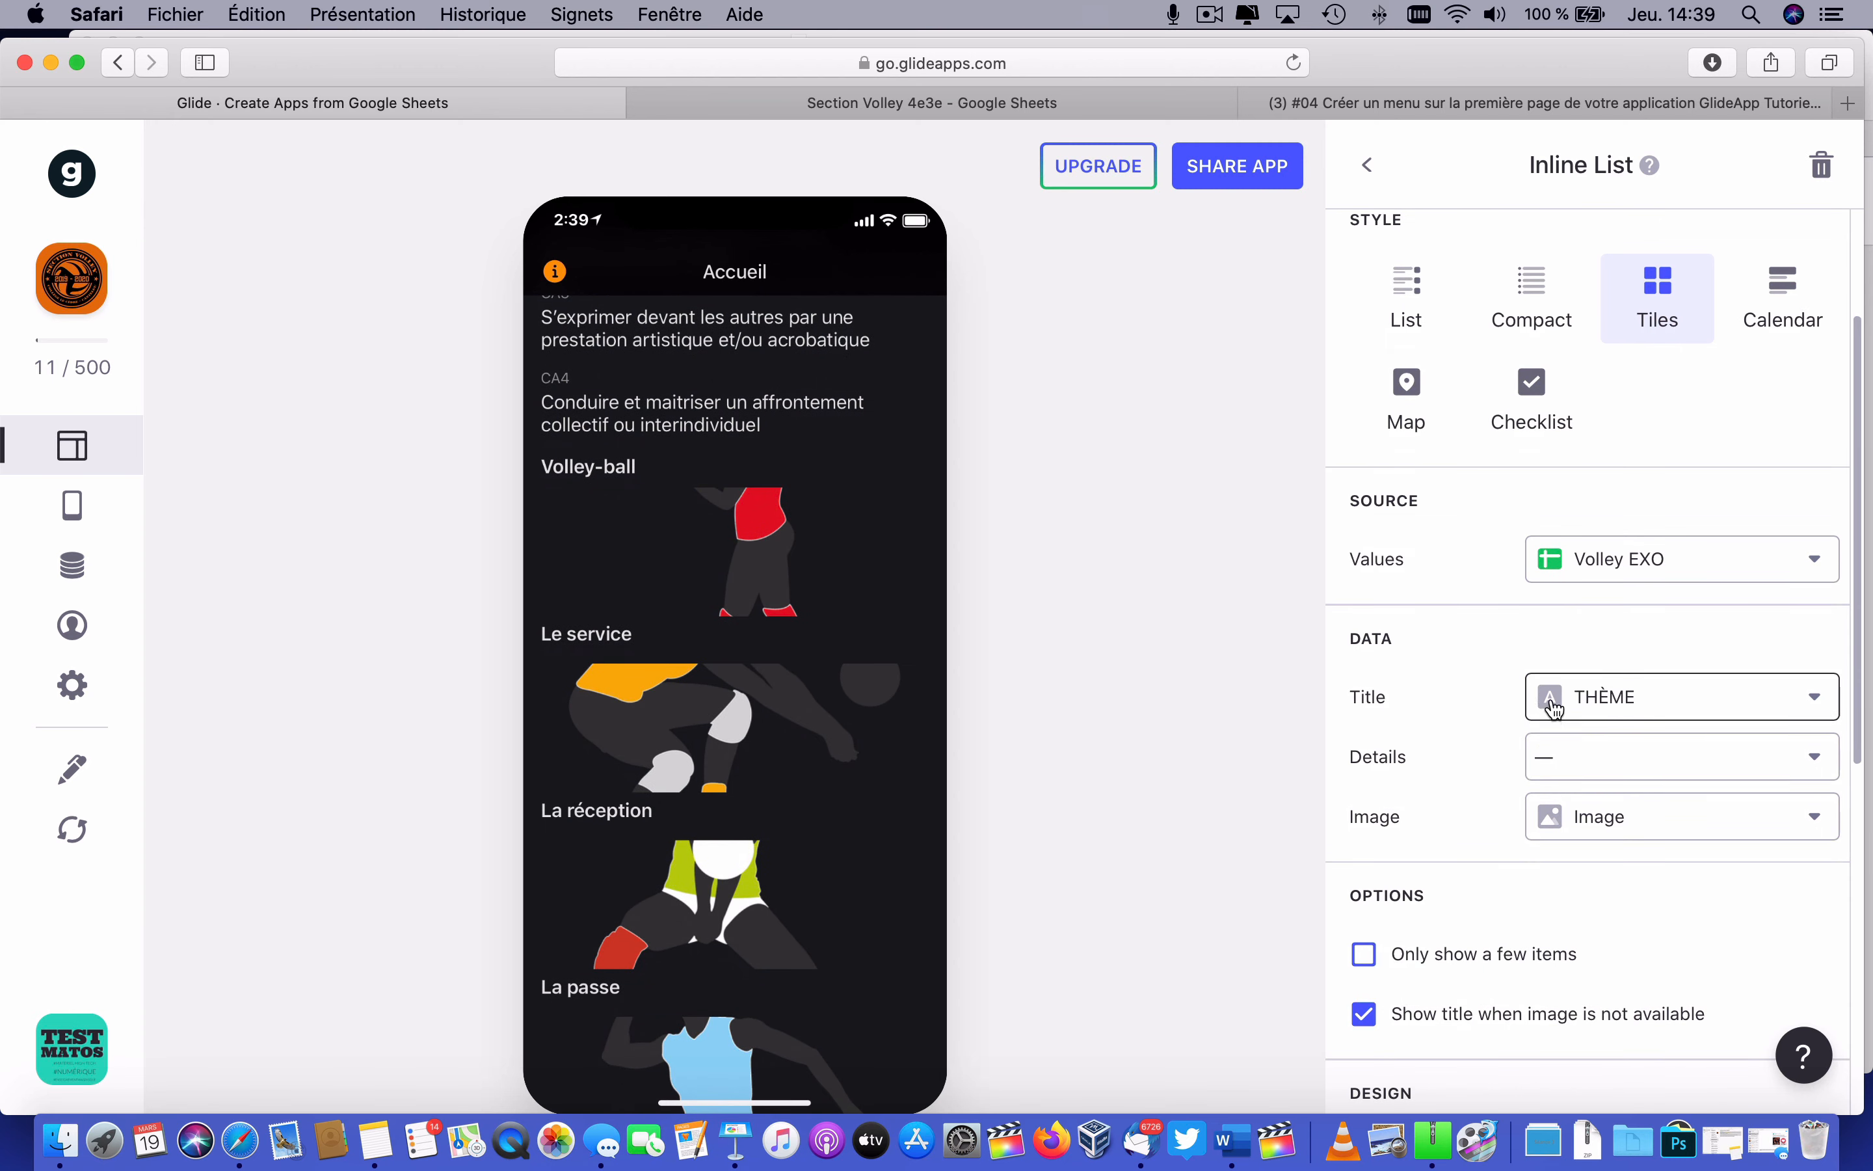
scroll(1586, 719, down, 10)
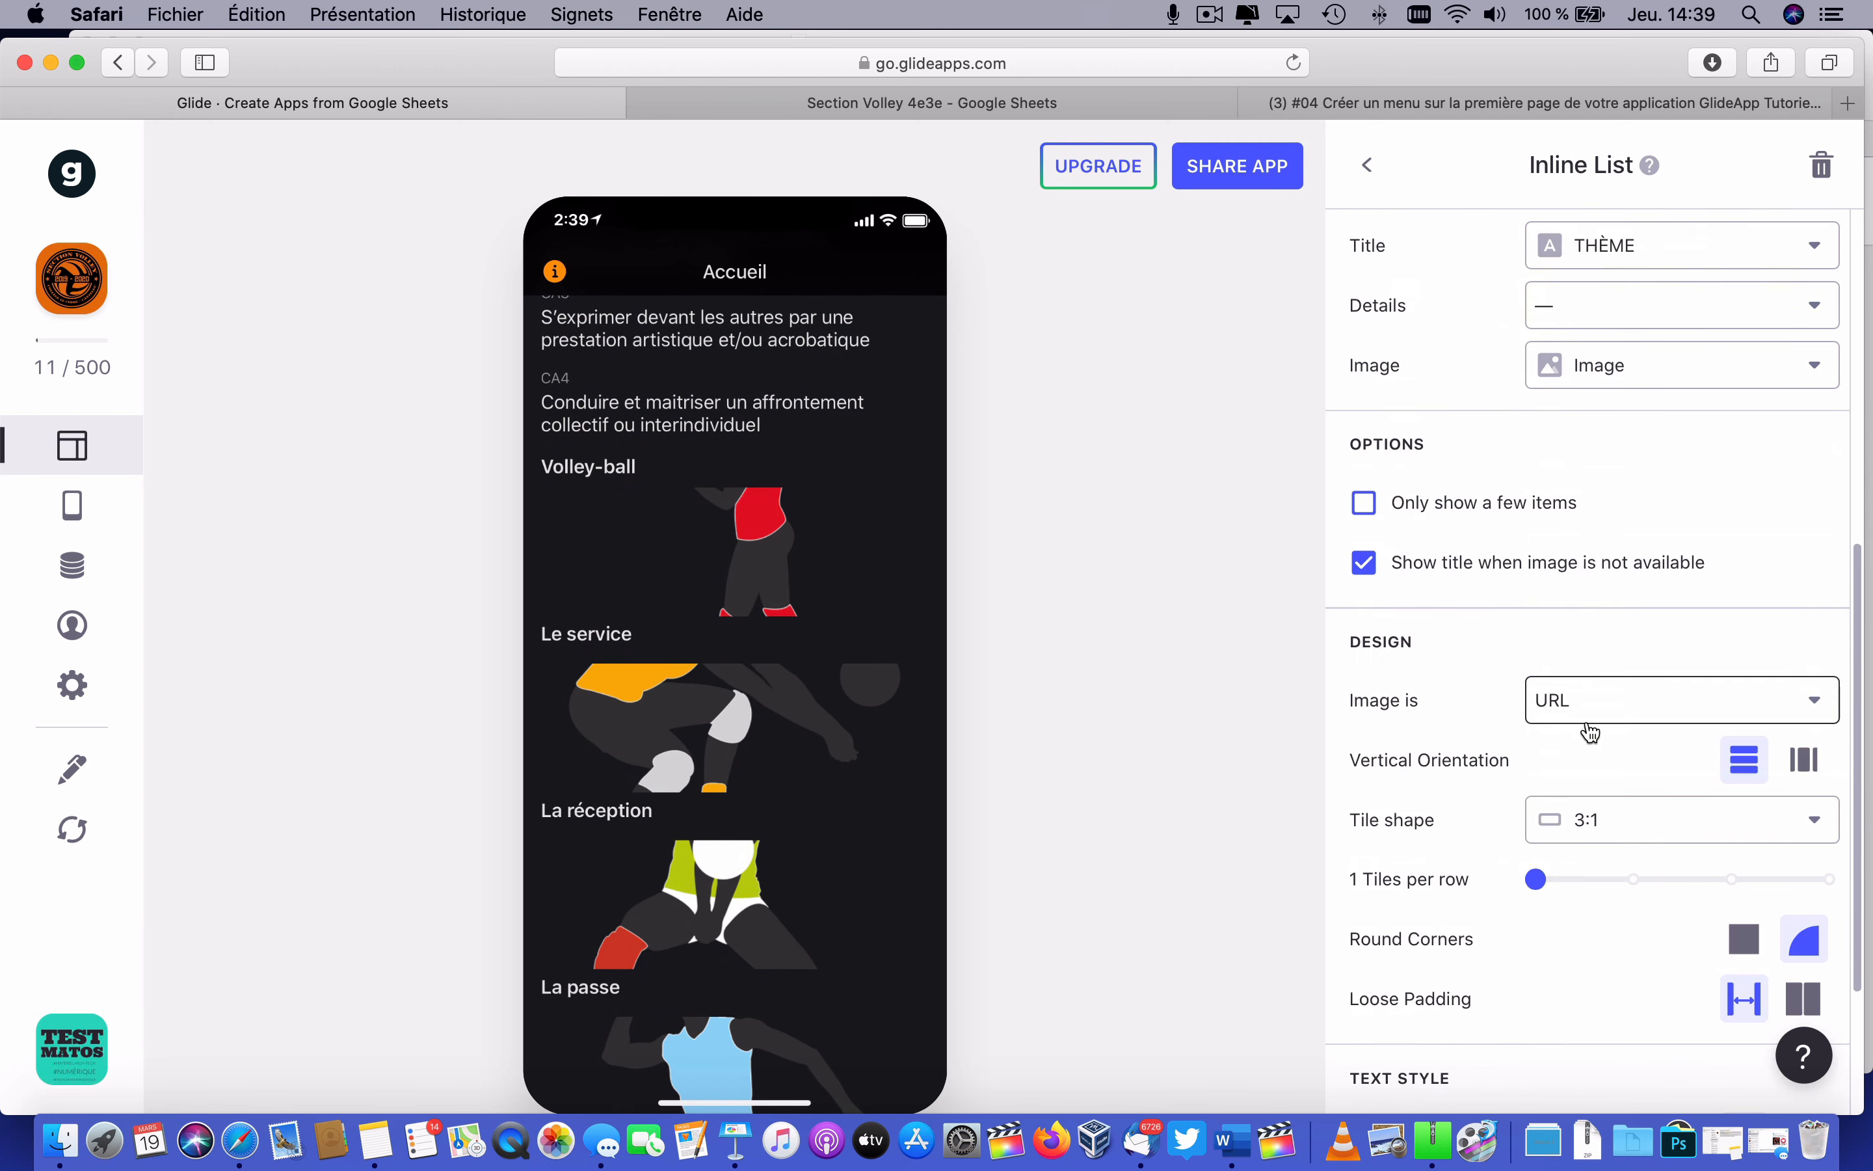
click(1691, 316)
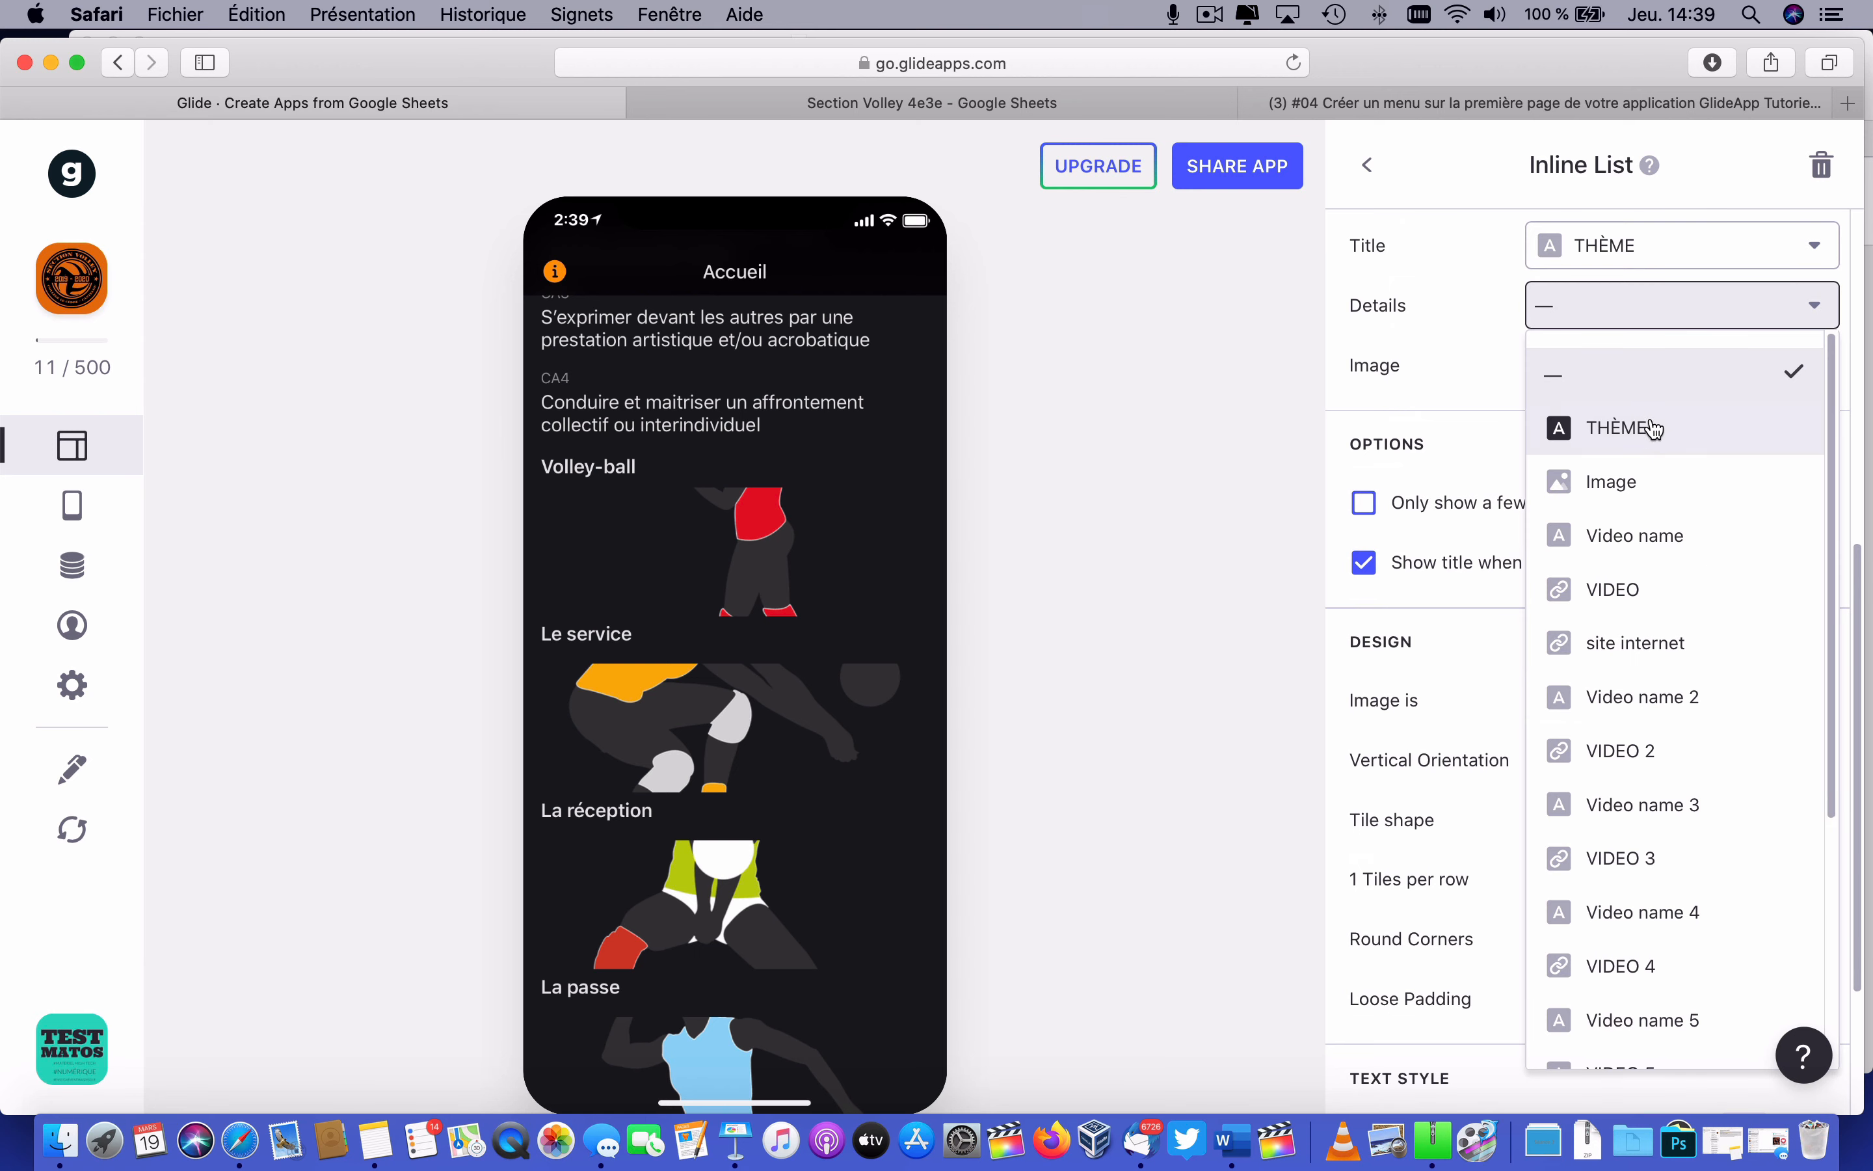
click(1477, 362)
scroll(1563, 584, down, 5)
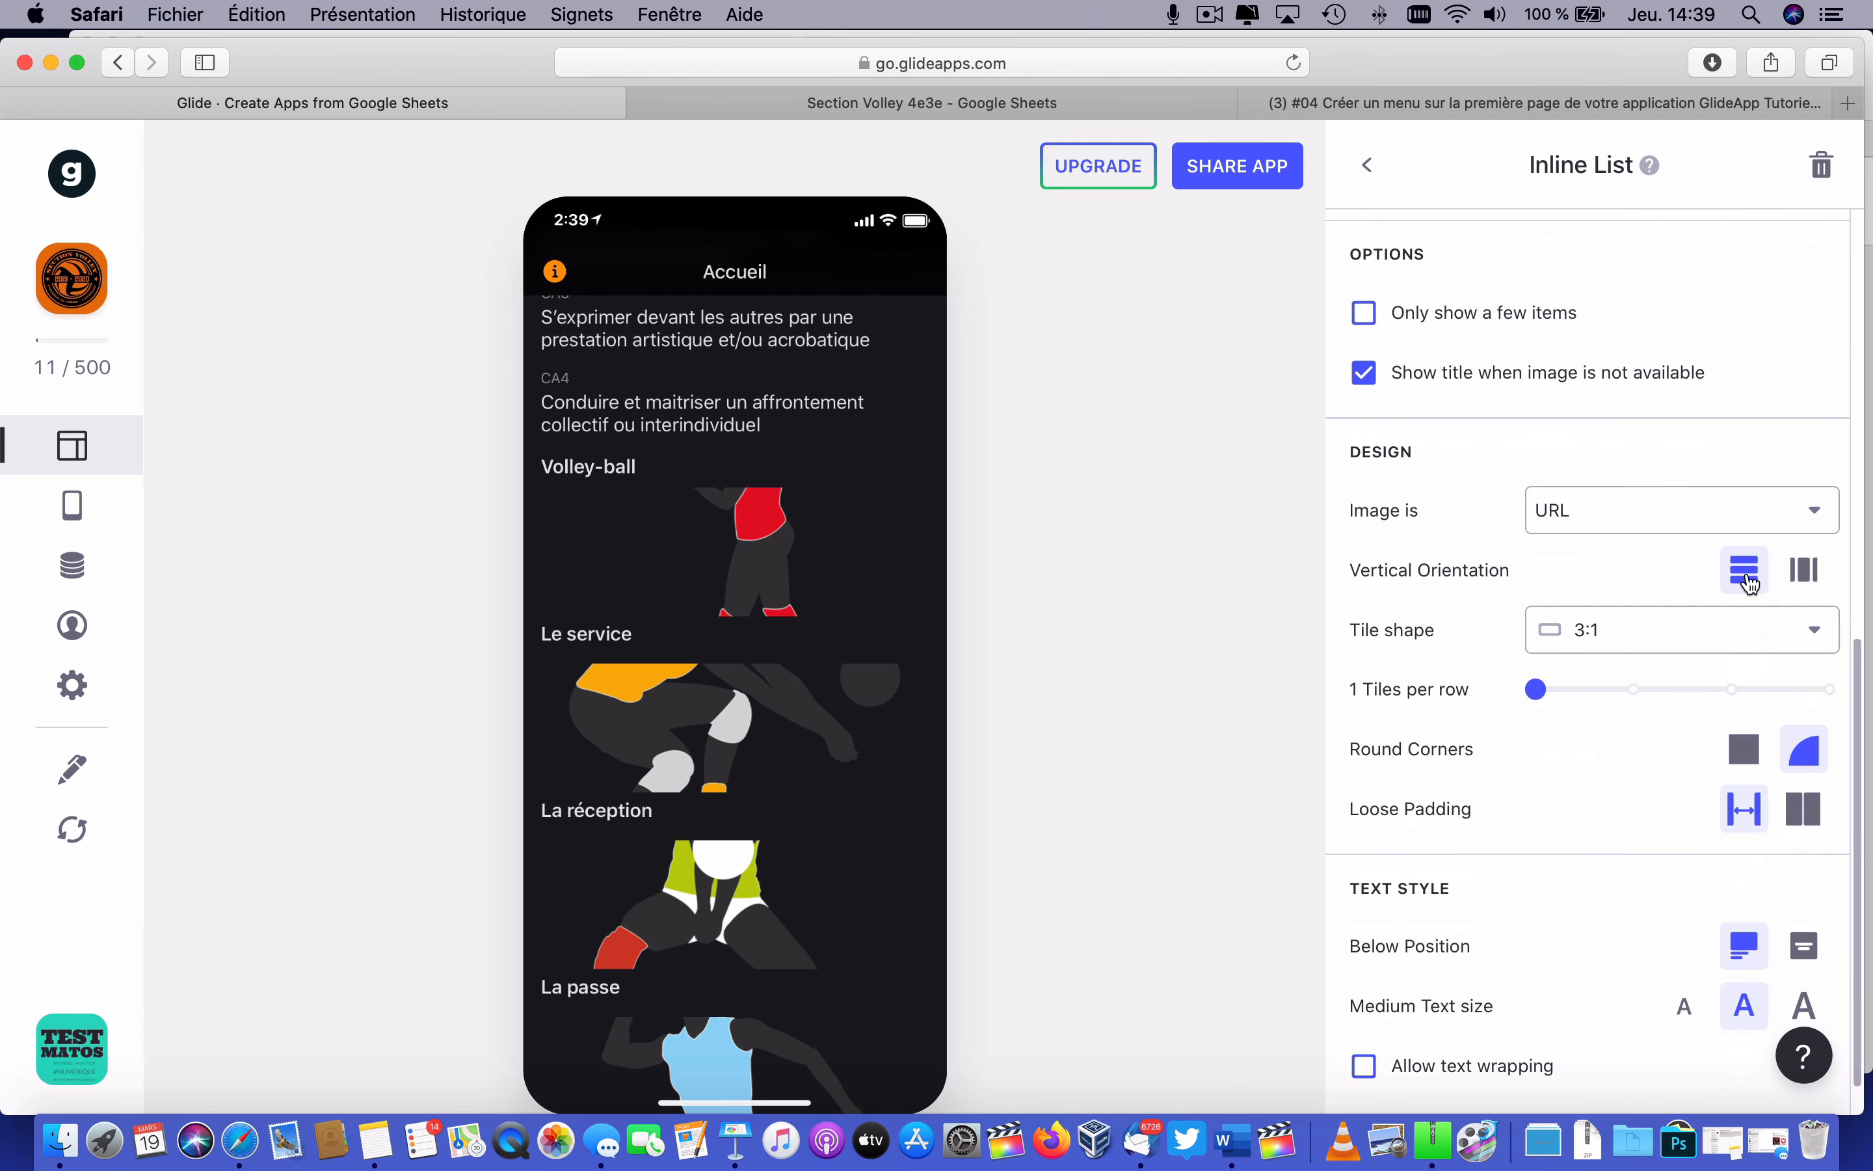
Set the Volley-ball tiles to horizontal orientation and browse through them in the app preview.
click(1802, 573)
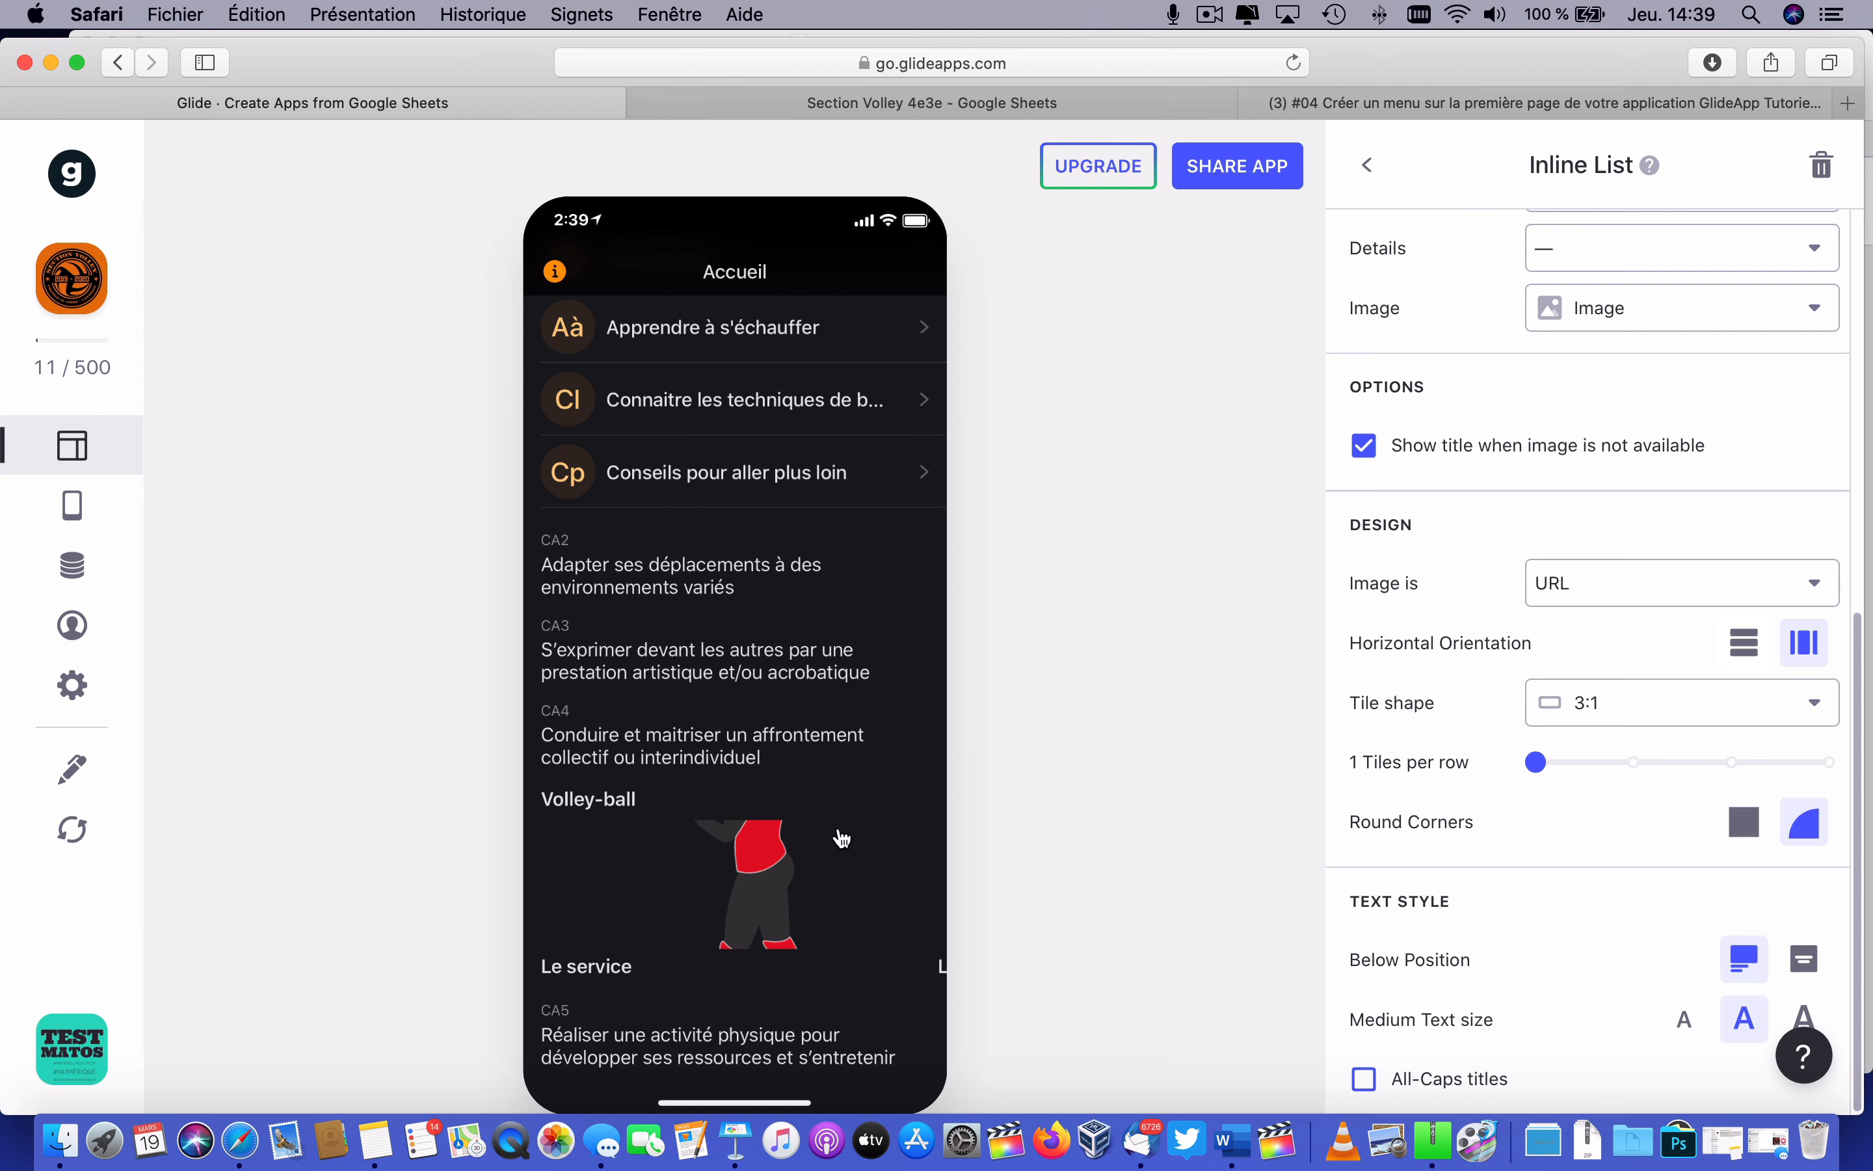
drag(762, 901, 631, 906)
scroll(798, 910, right, 5)
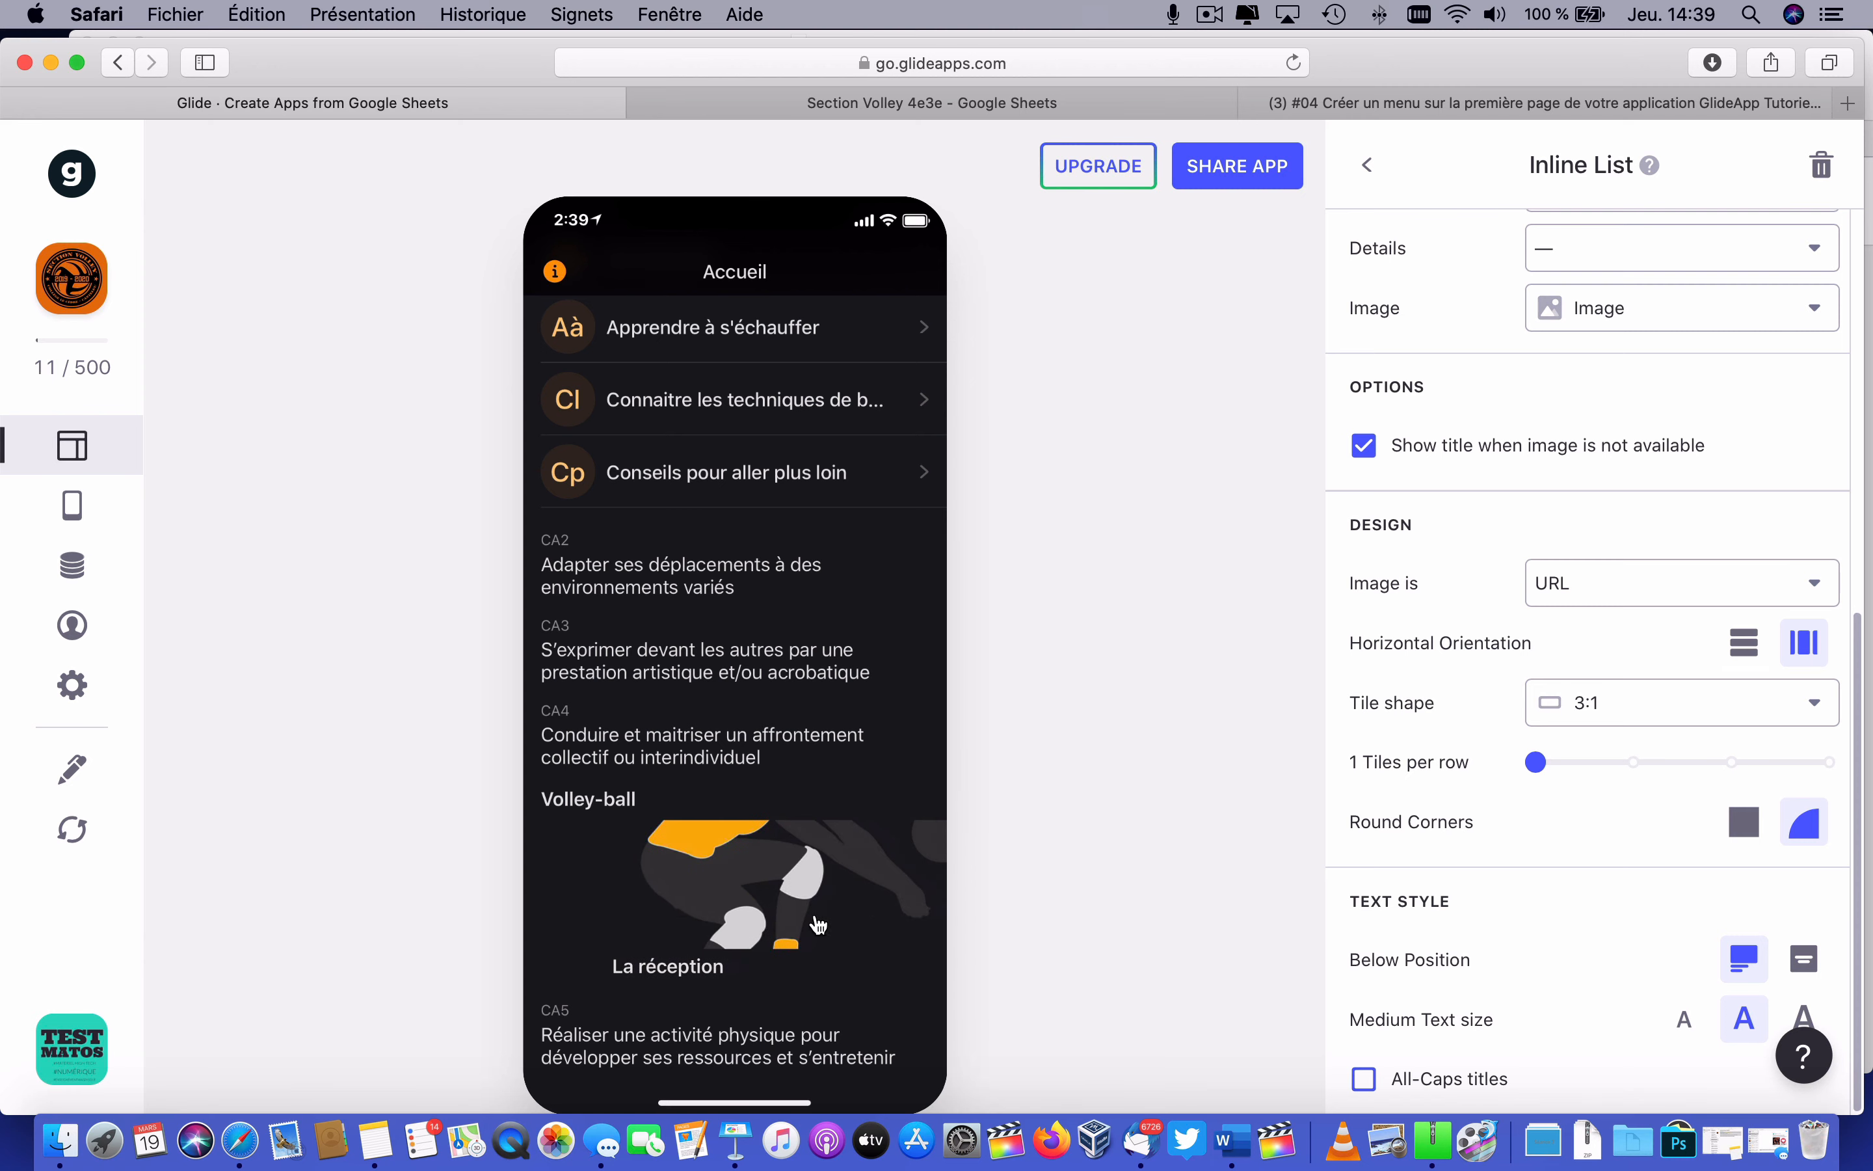
scroll(797, 916, right, 3)
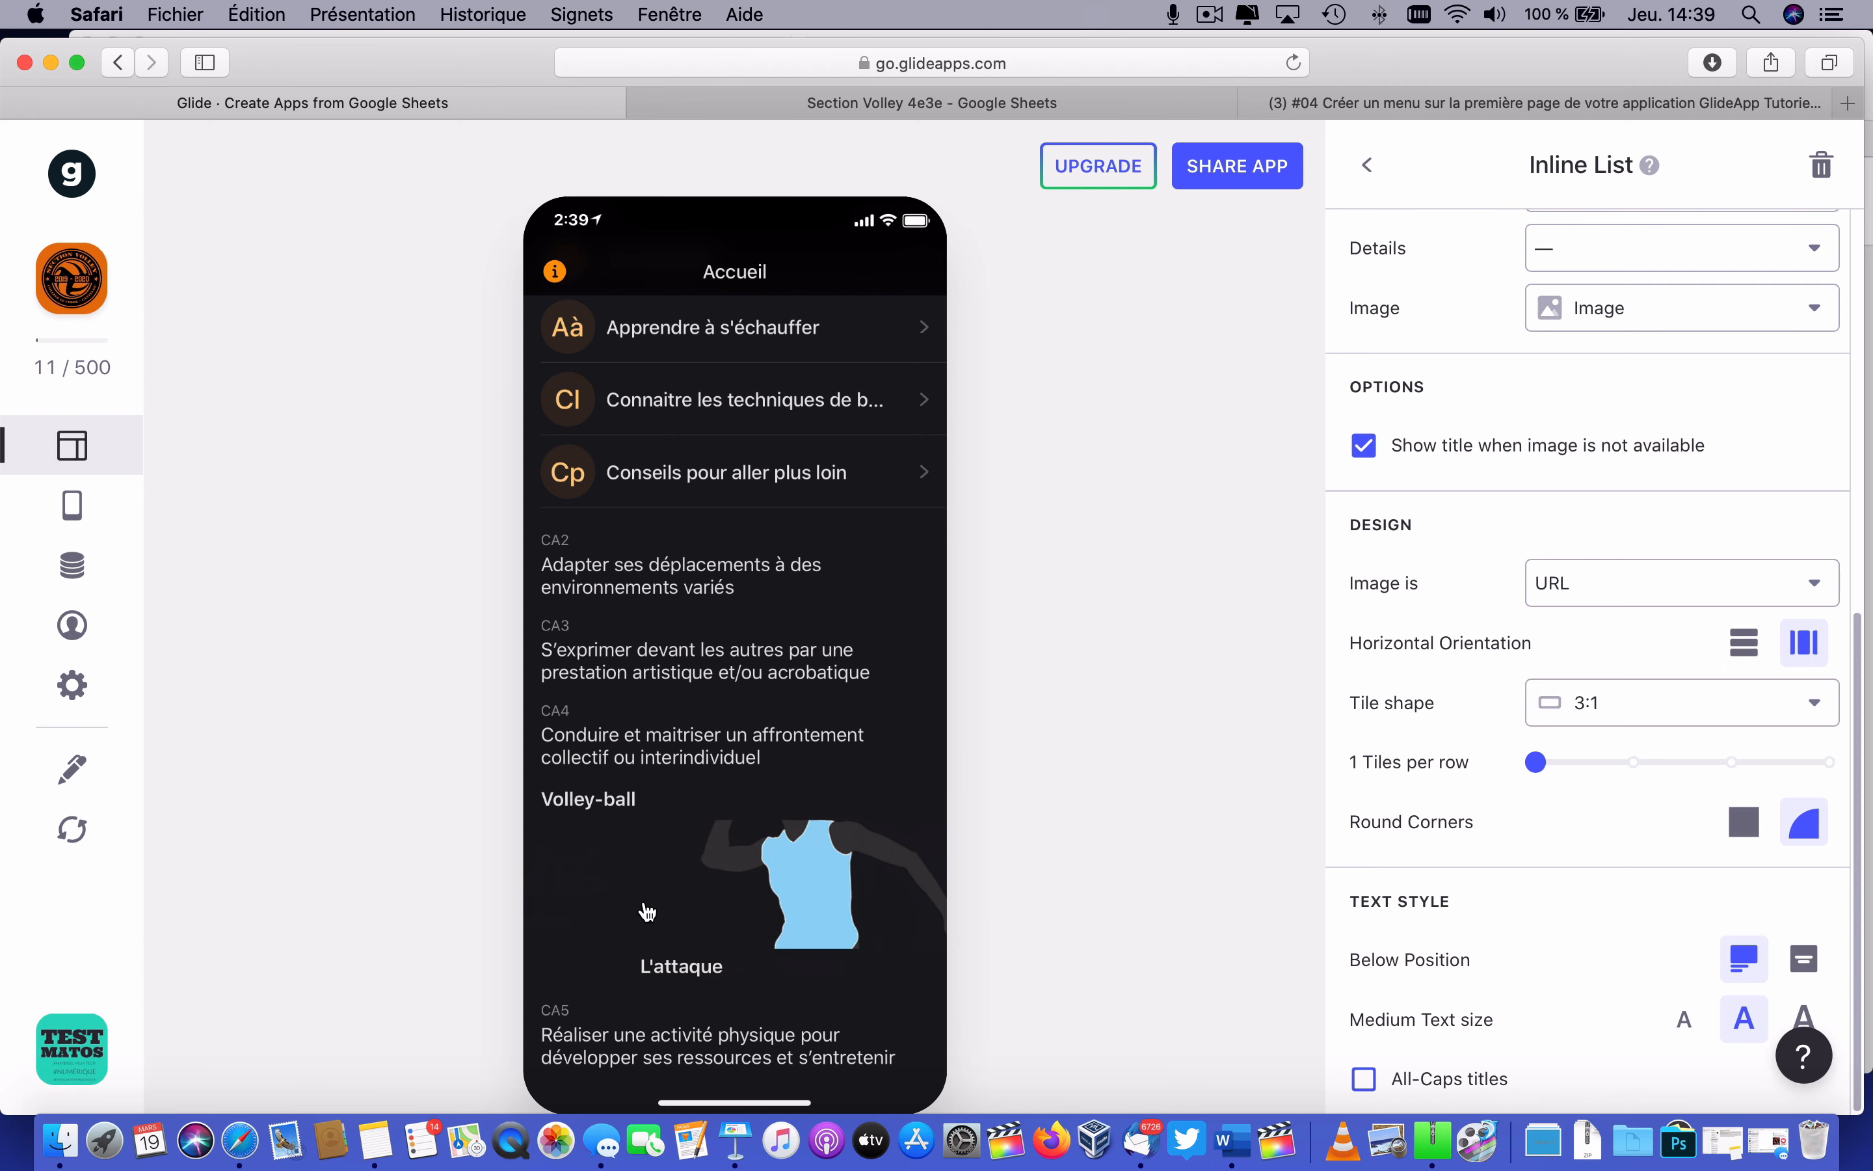
Set the Volley-ball list to 3 tiles per row and browse the whole row in the preview.
click(1629, 763)
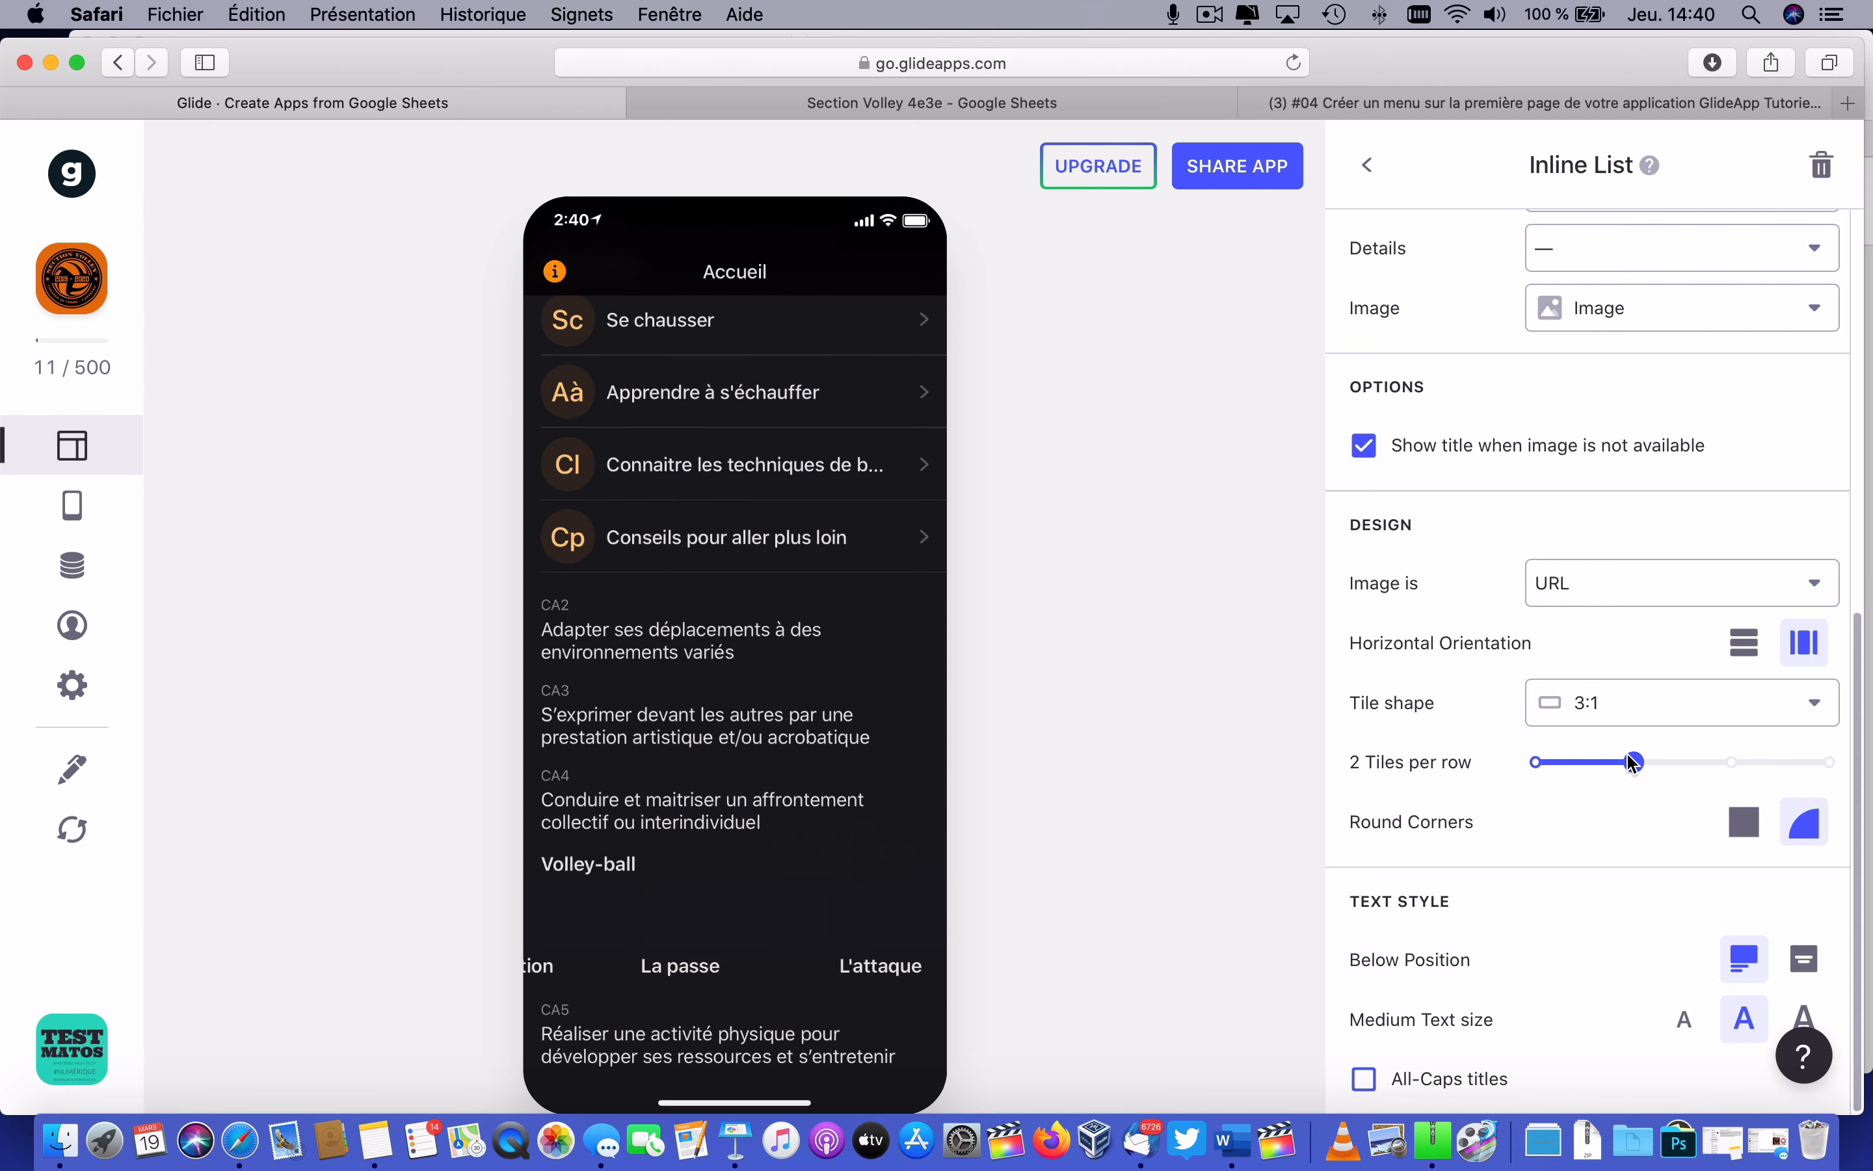
click(1712, 761)
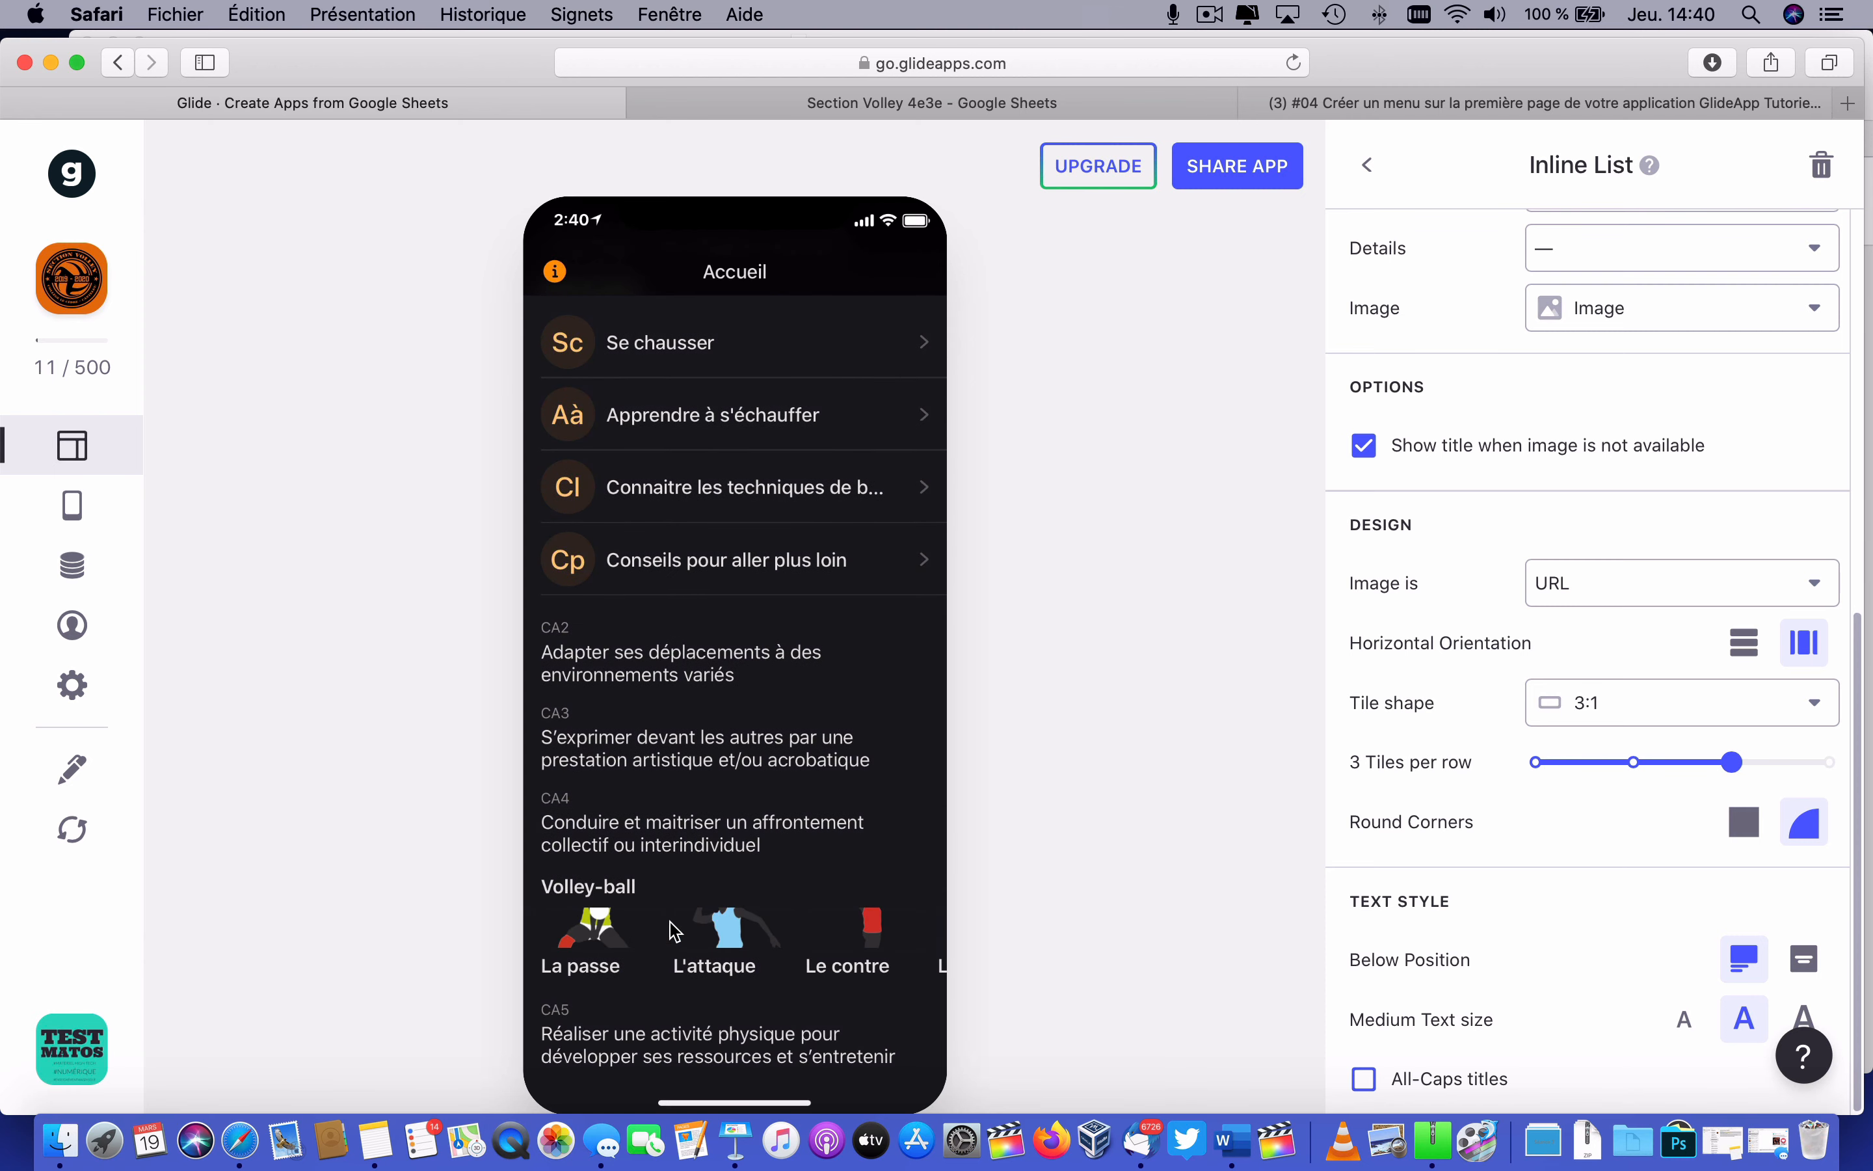
scroll(647, 922, right, 2)
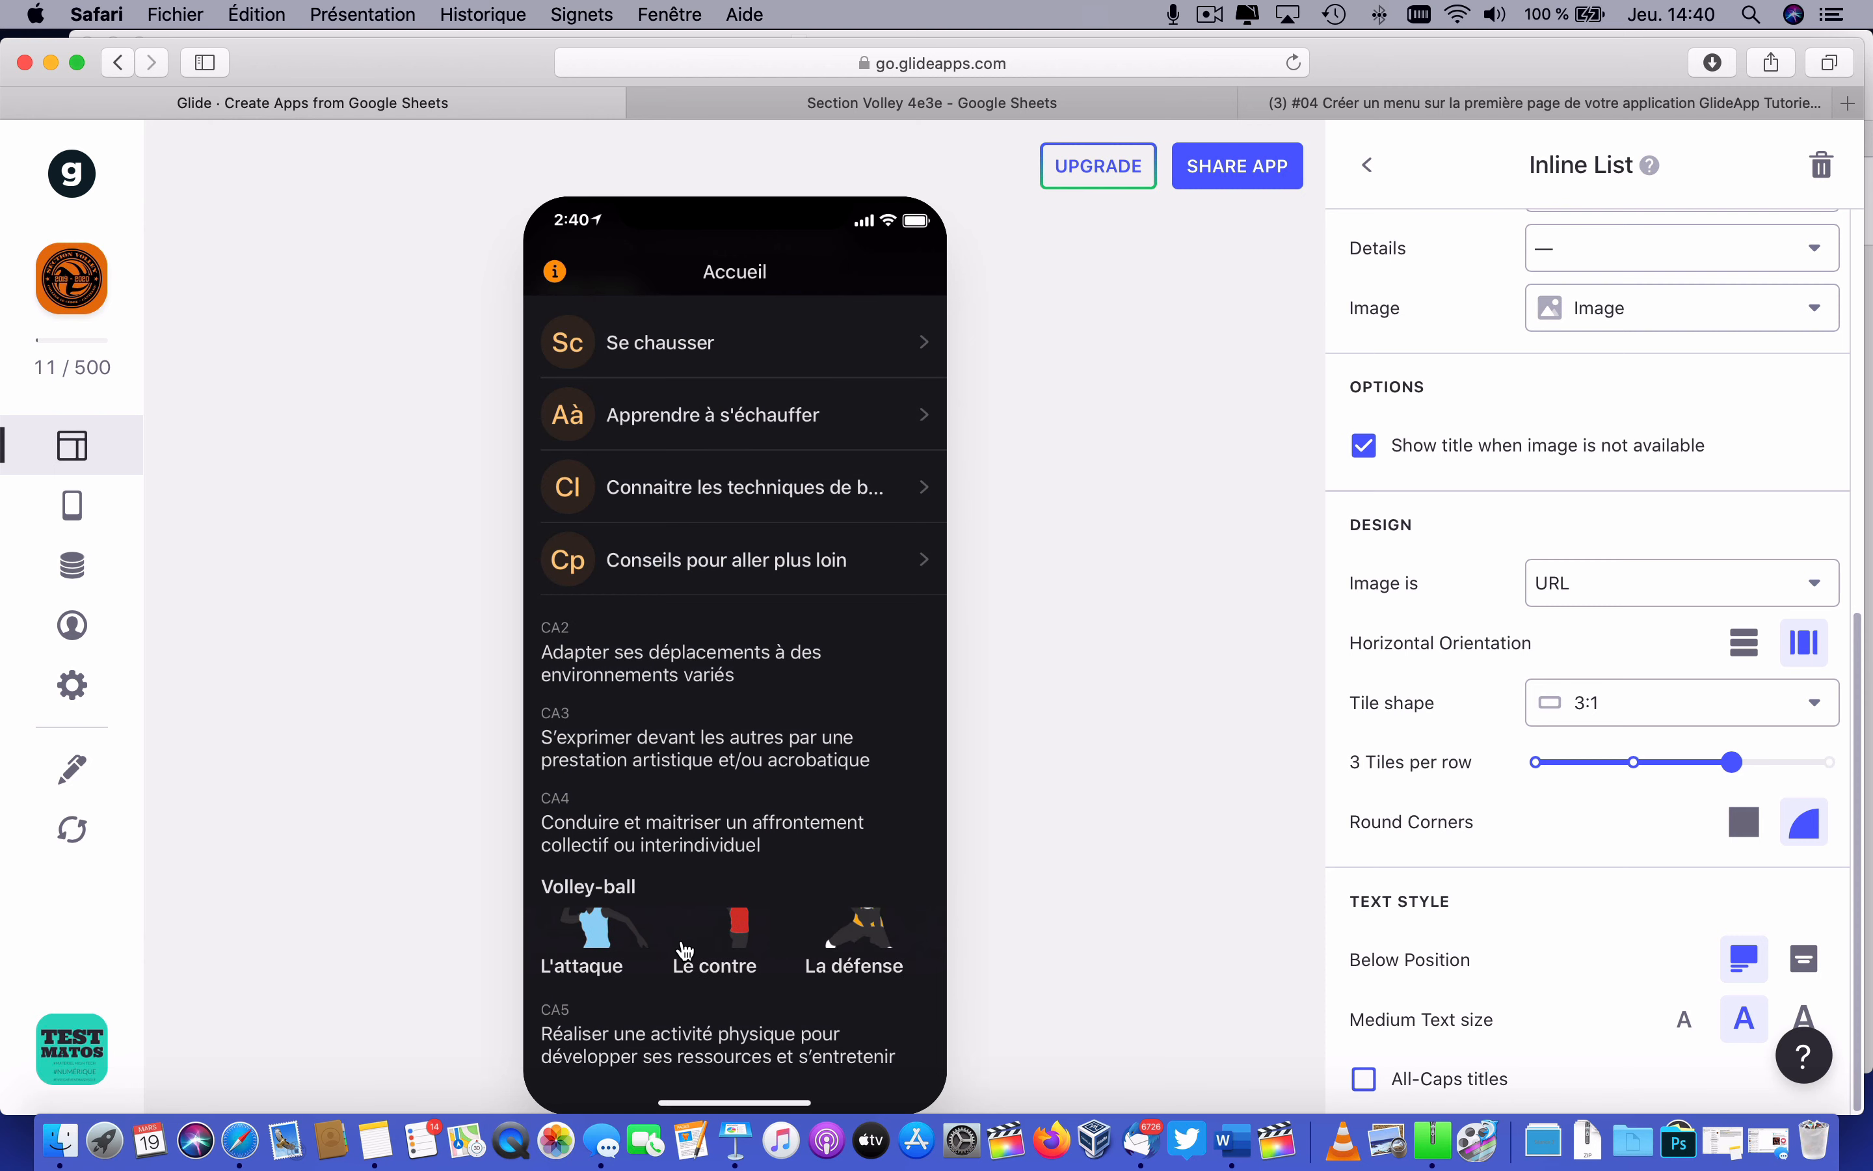
scroll(611, 925, left, 3)
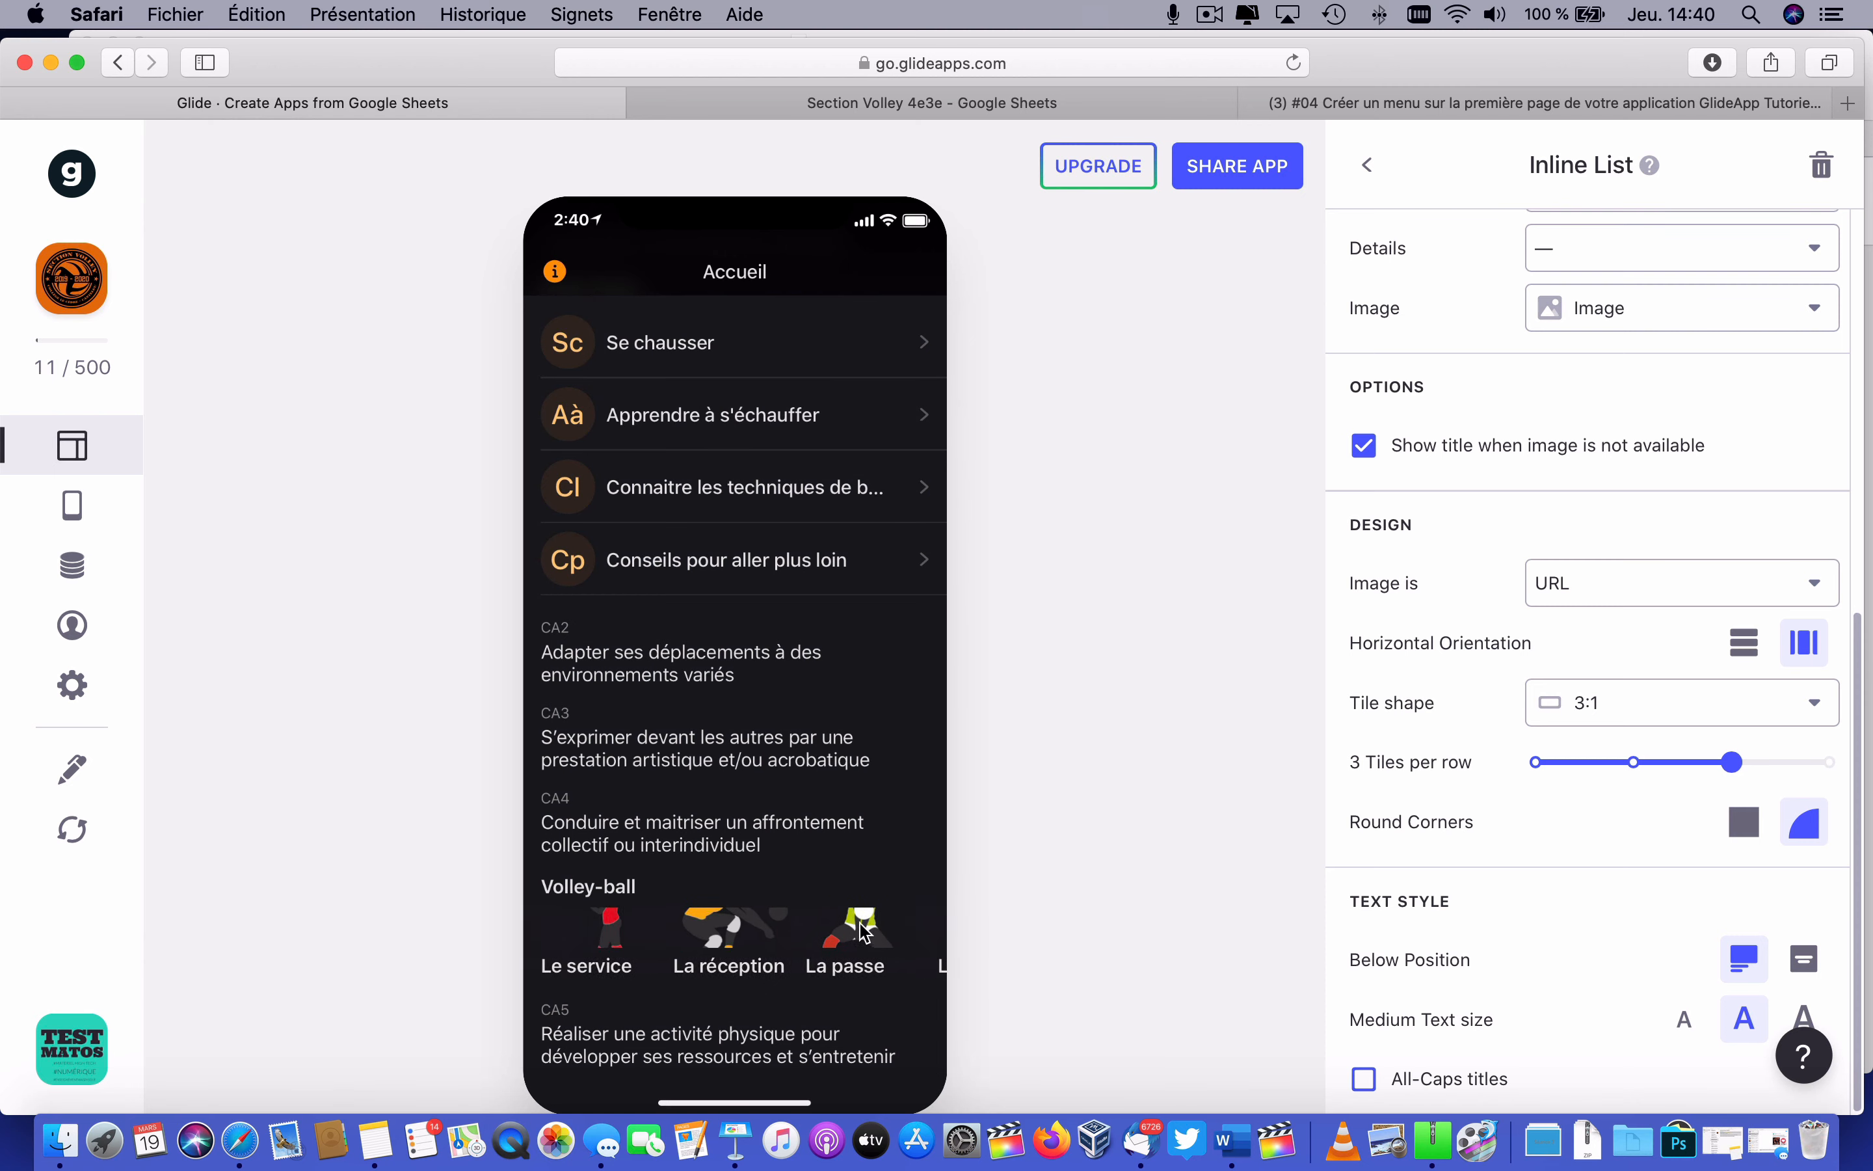
scroll(640, 921, right, 2)
scroll(641, 927, right, 3)
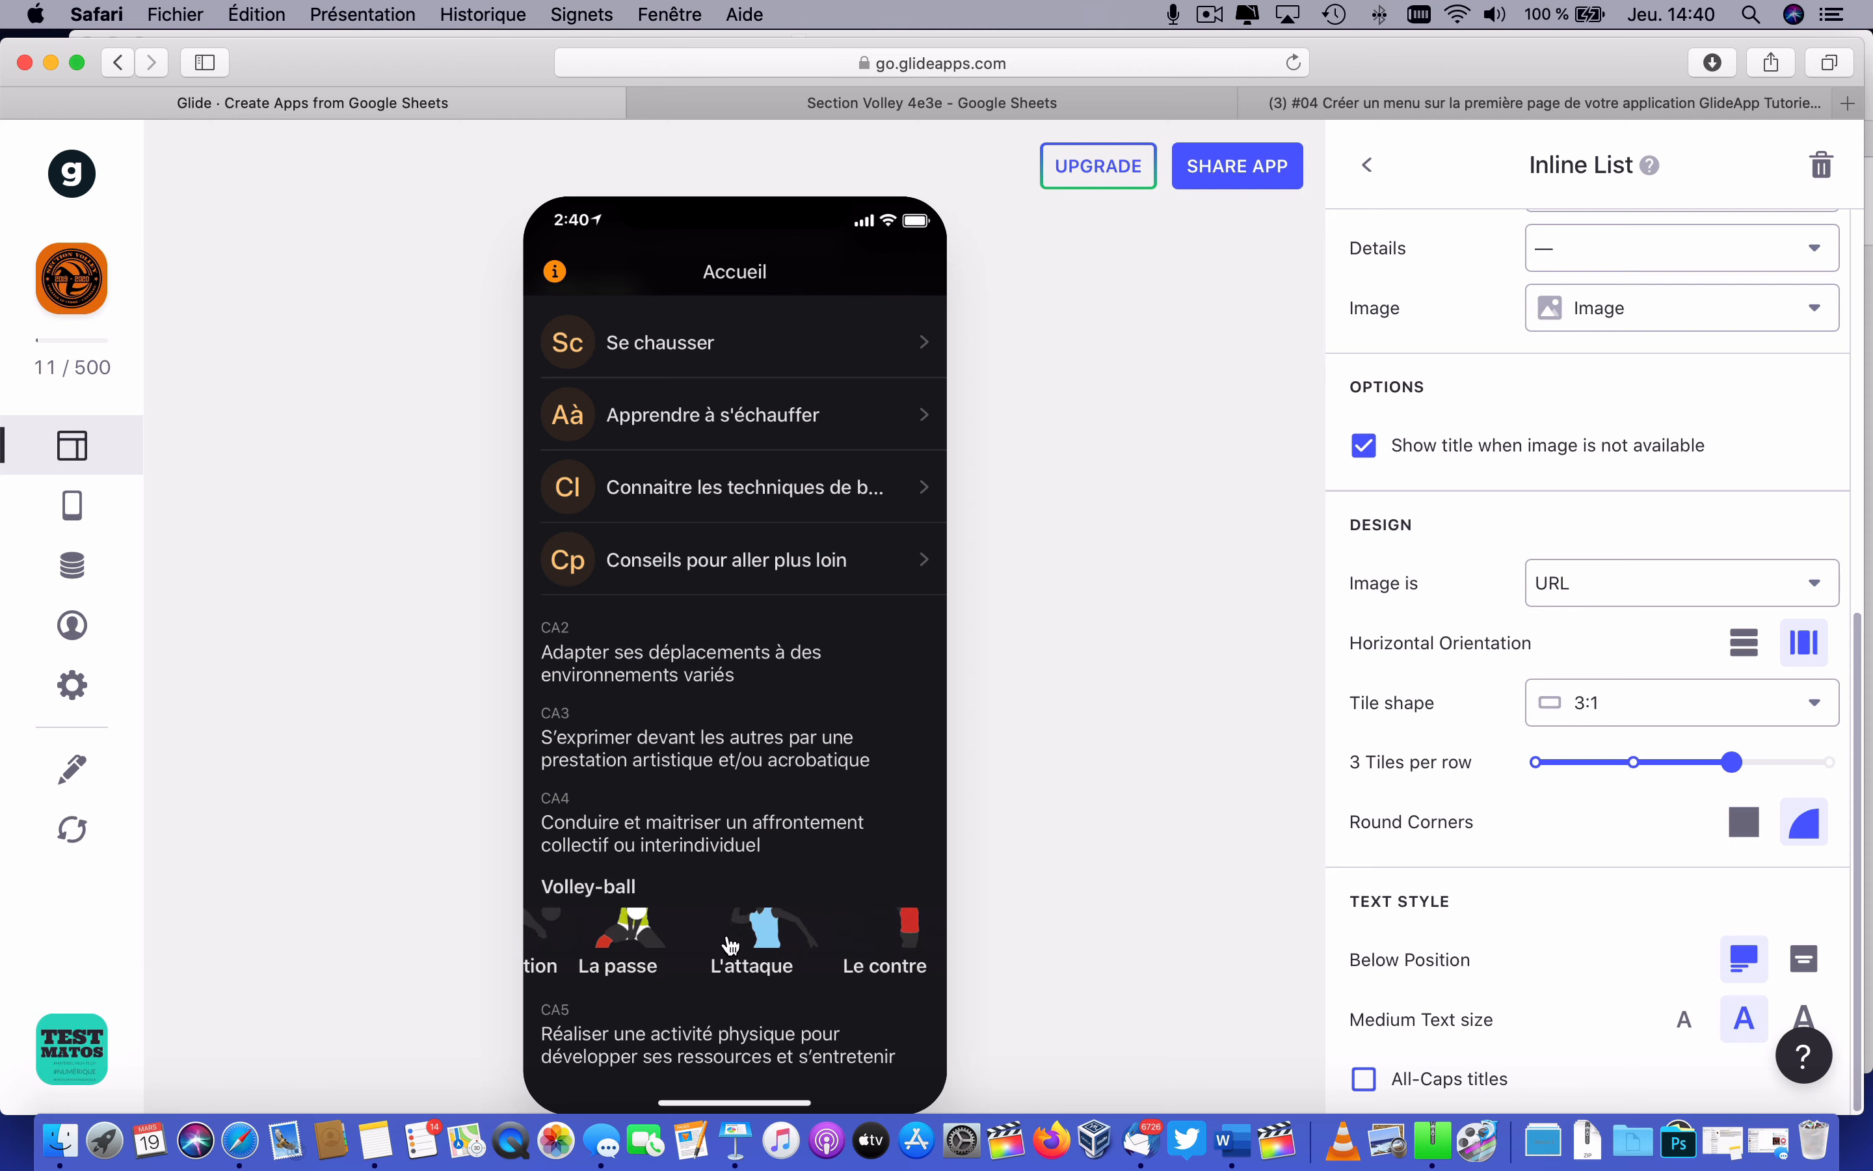
scroll(774, 936, left, 4)
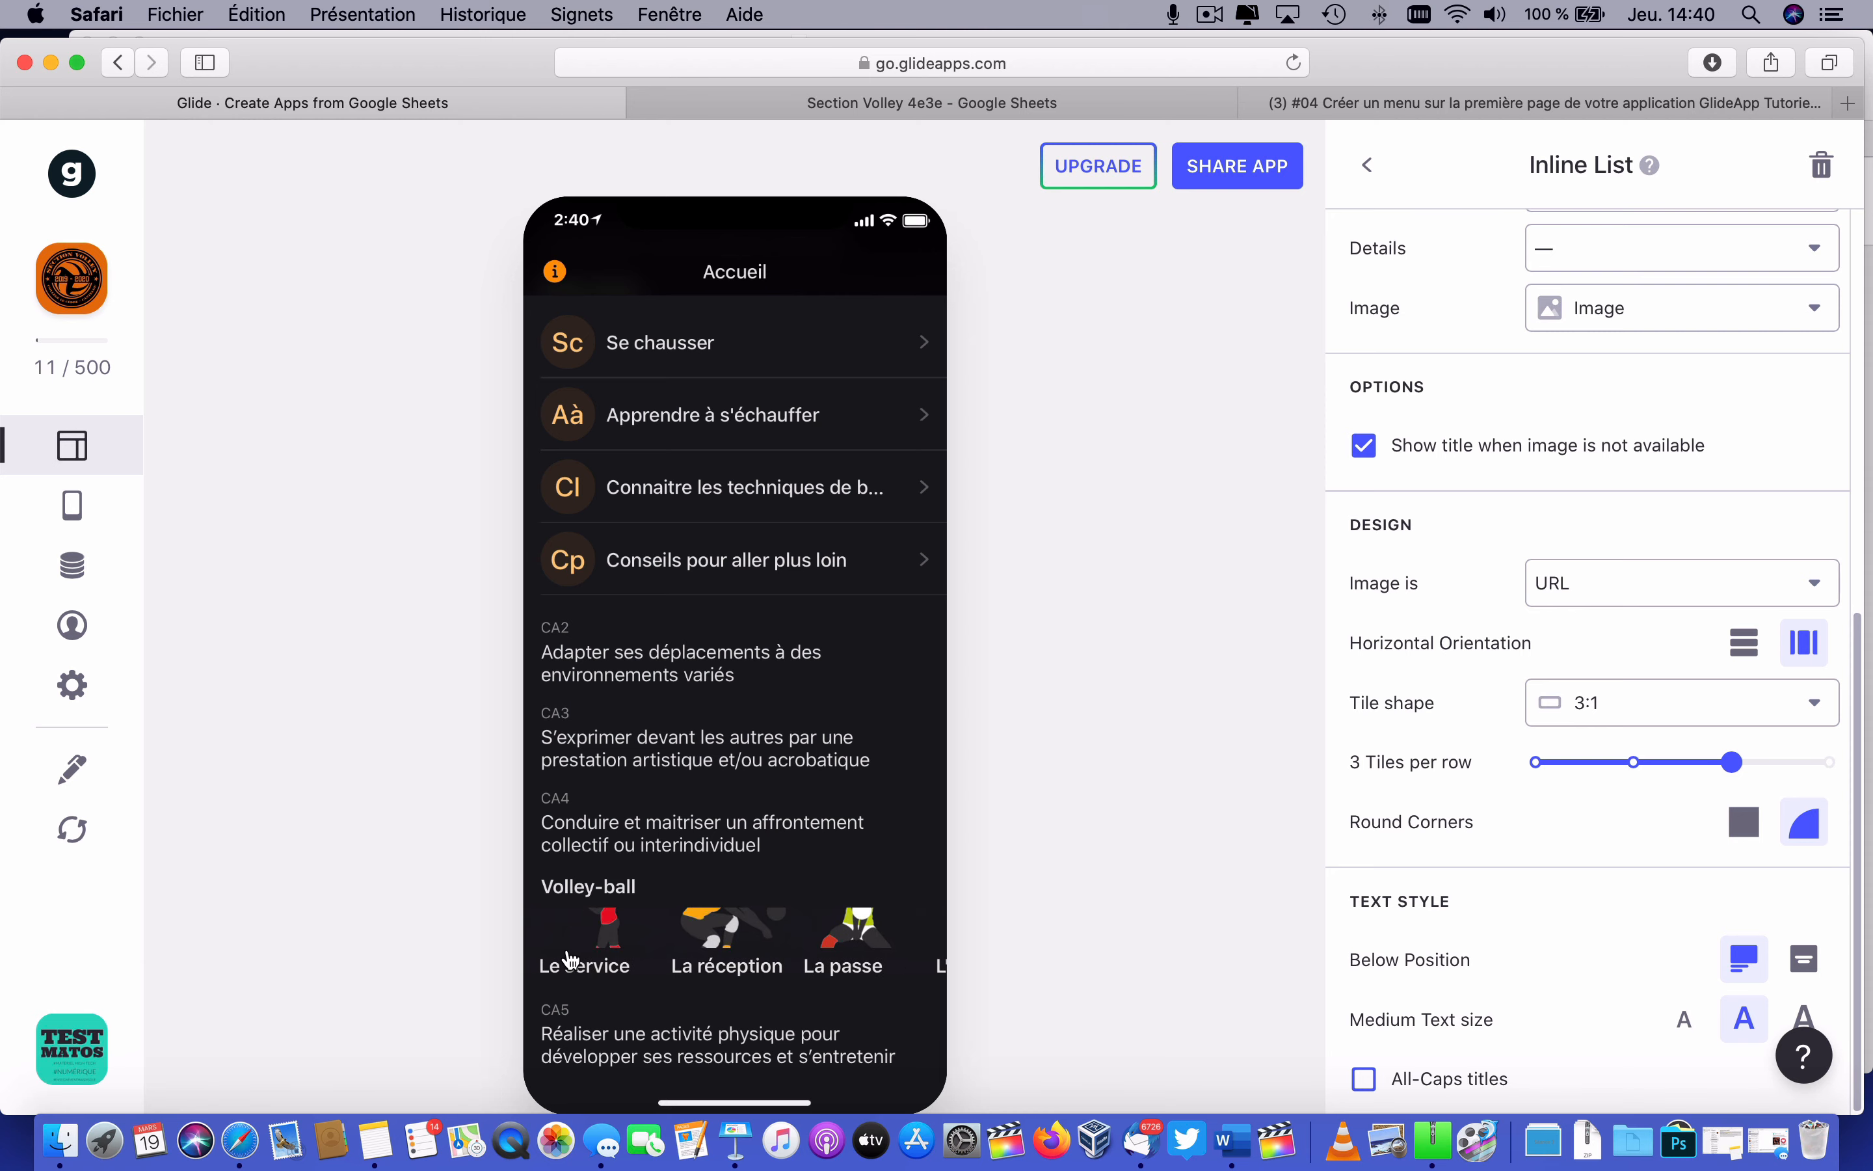
Open the "Le service" tile, look through its exercise videos, and return to Accueil.
click(579, 951)
scroll(743, 658, down, 10)
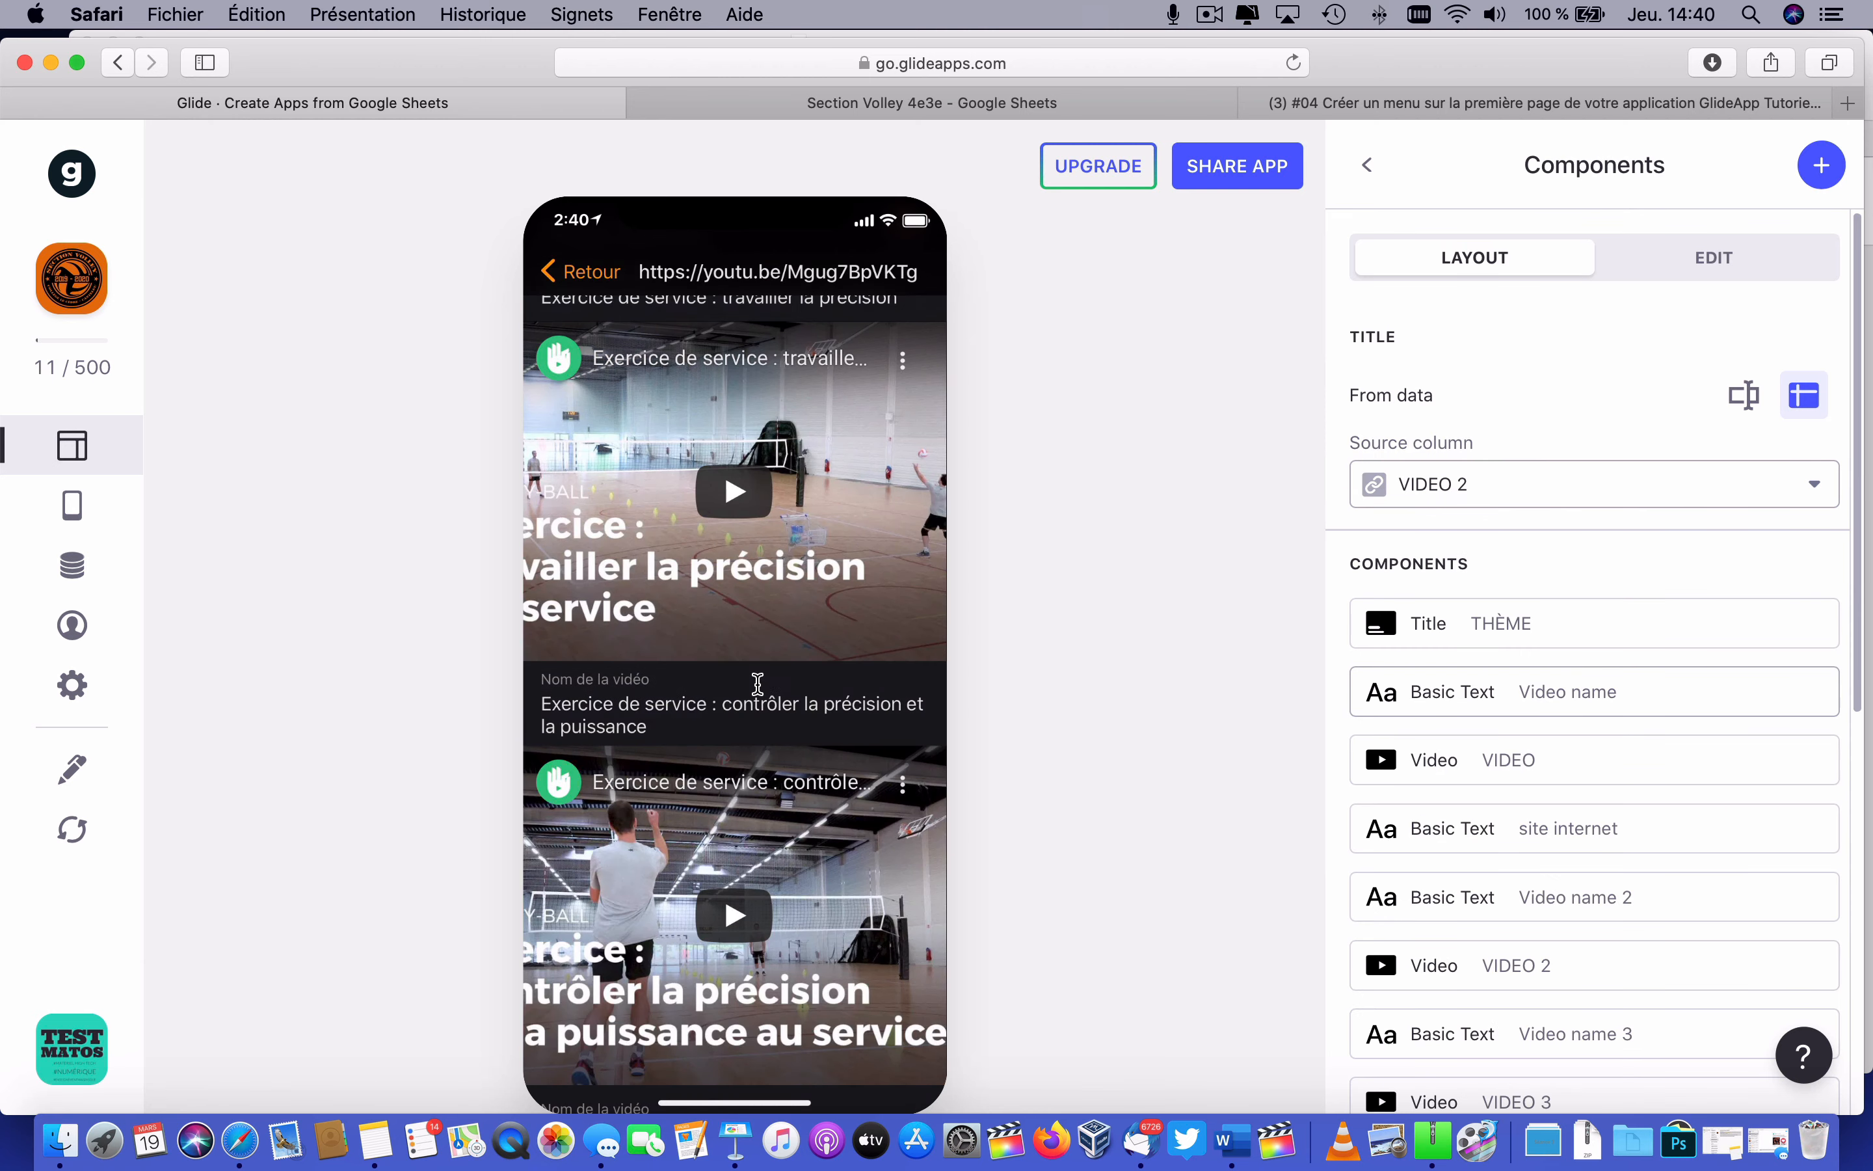
click(592, 275)
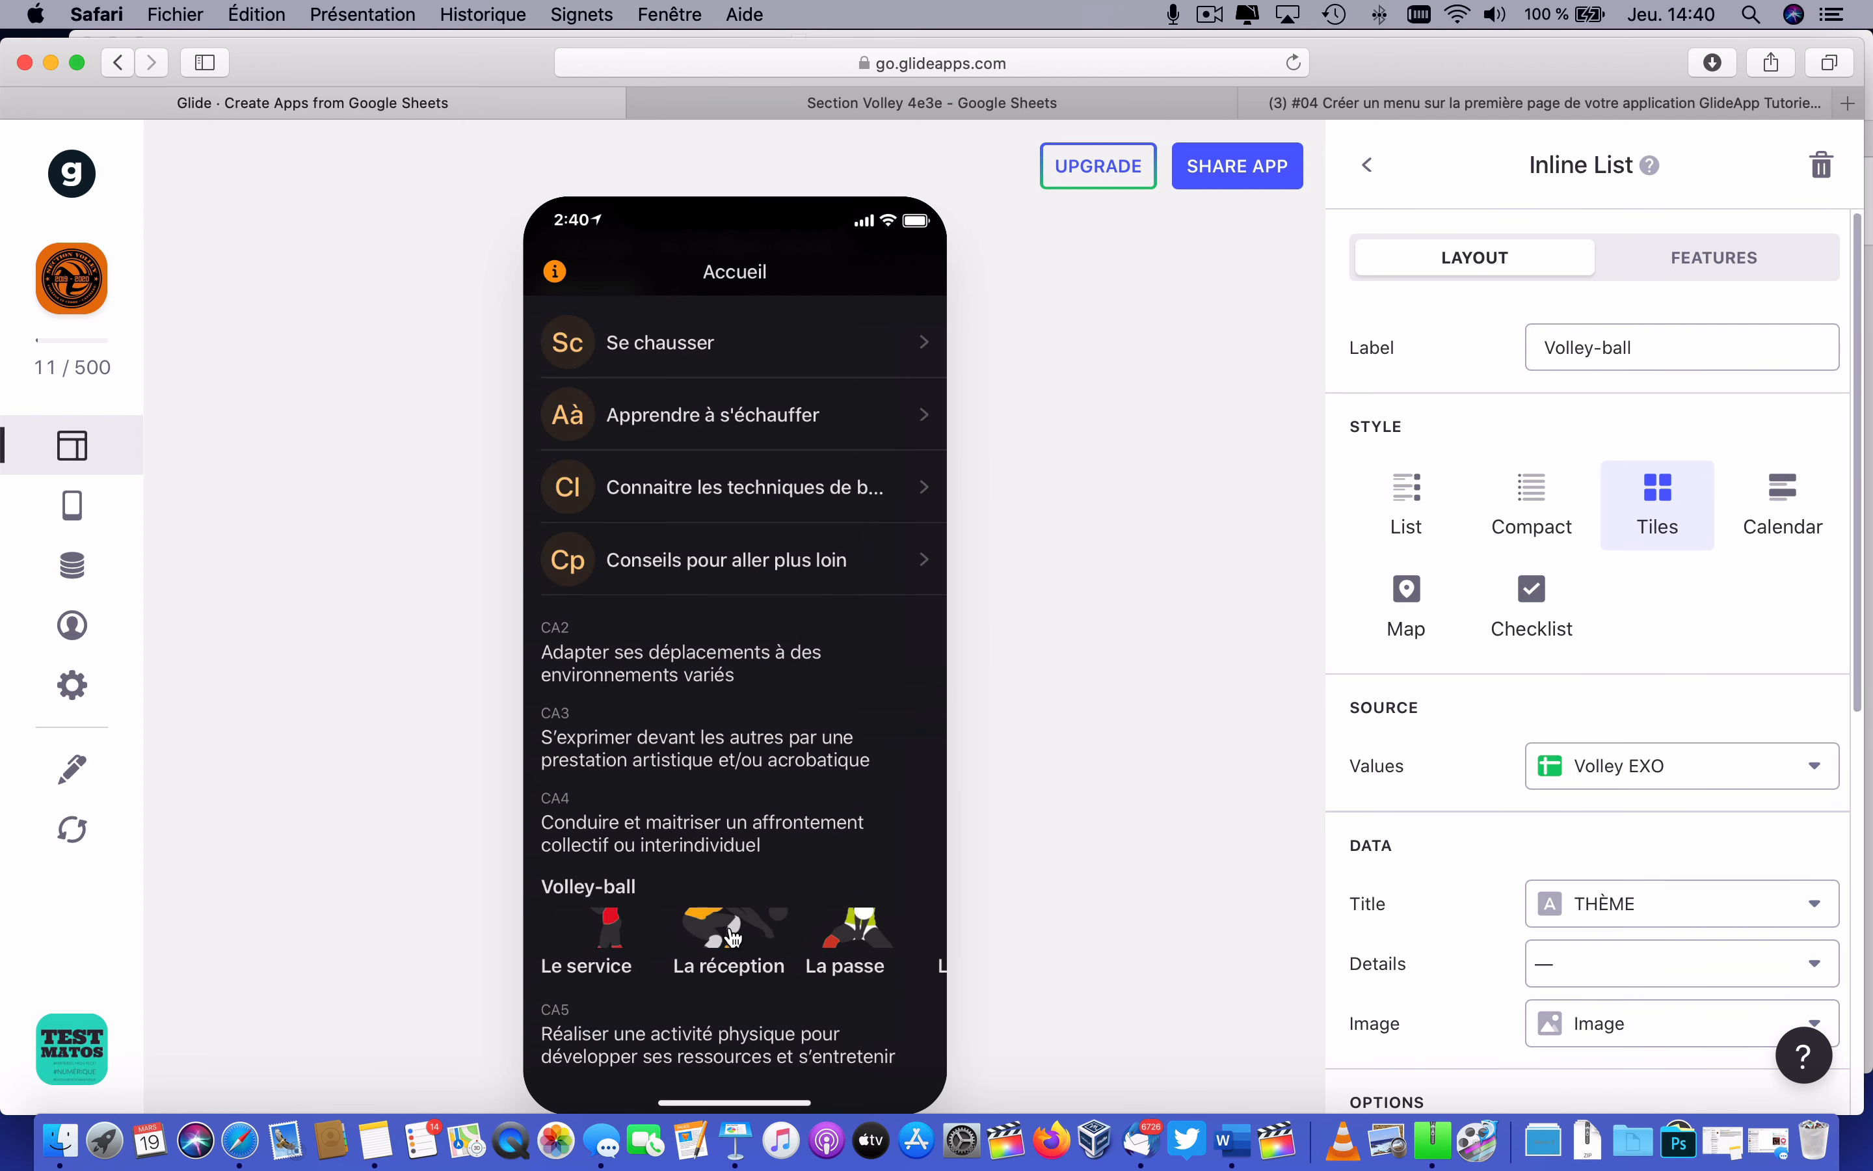
Try 4 tiles per row for the Volley-ball list.
scroll(1519, 805, down, 6)
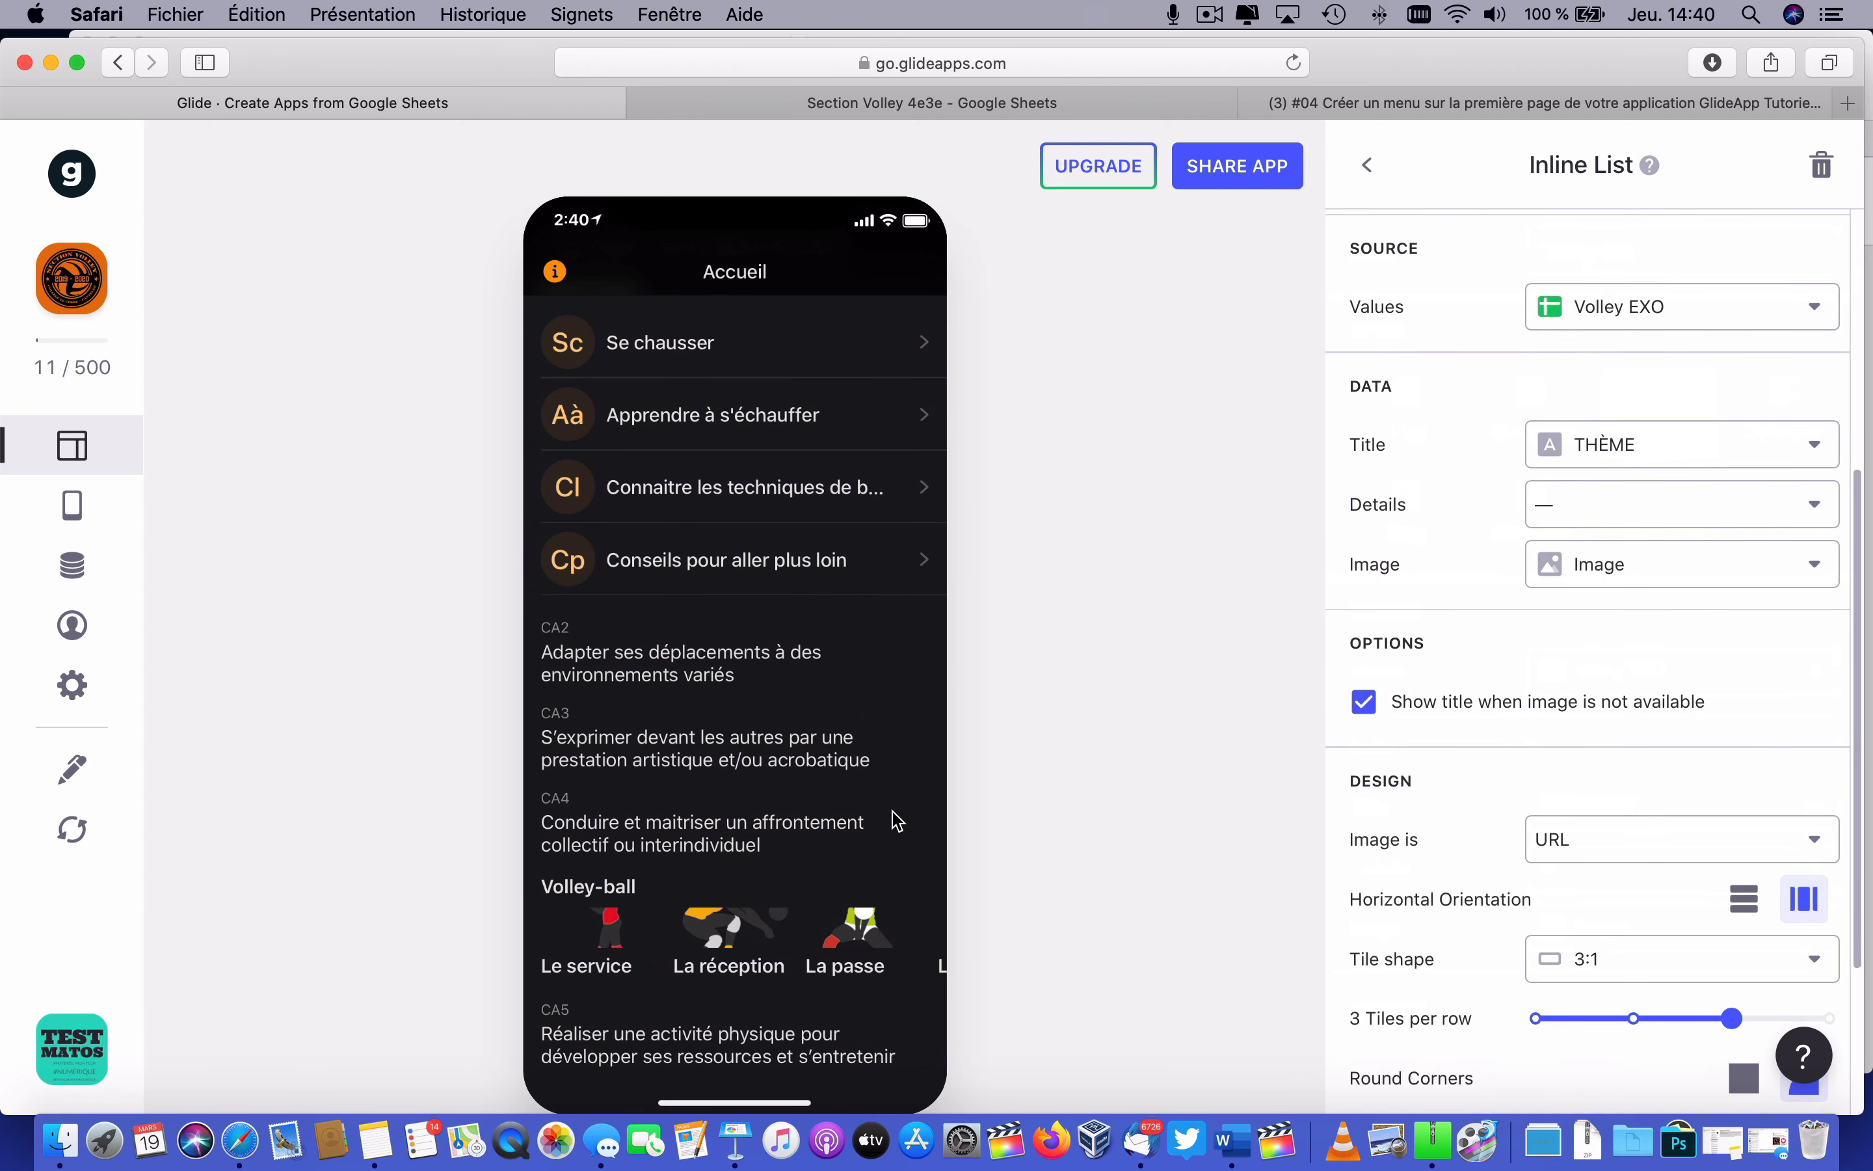
scroll(653, 859, up, 2)
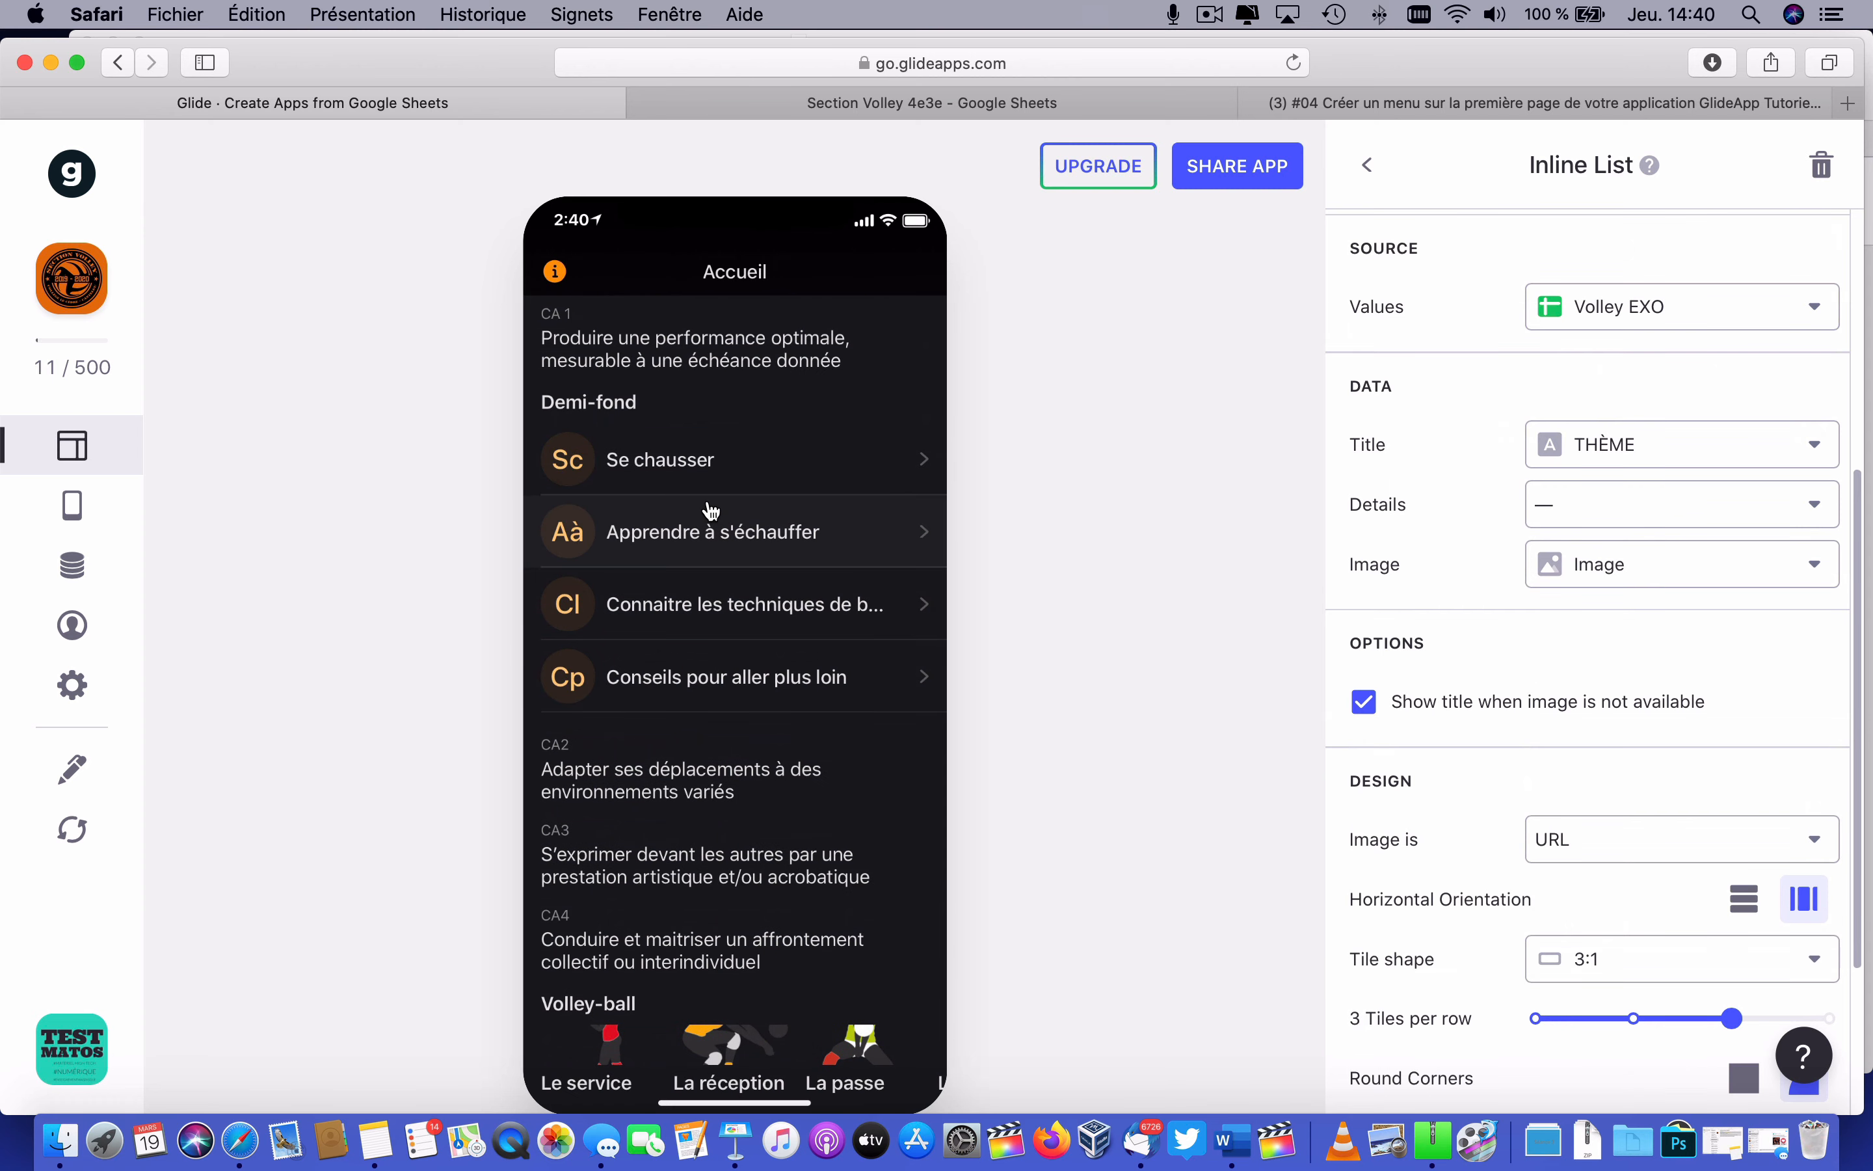
scroll(1703, 883, down, 3)
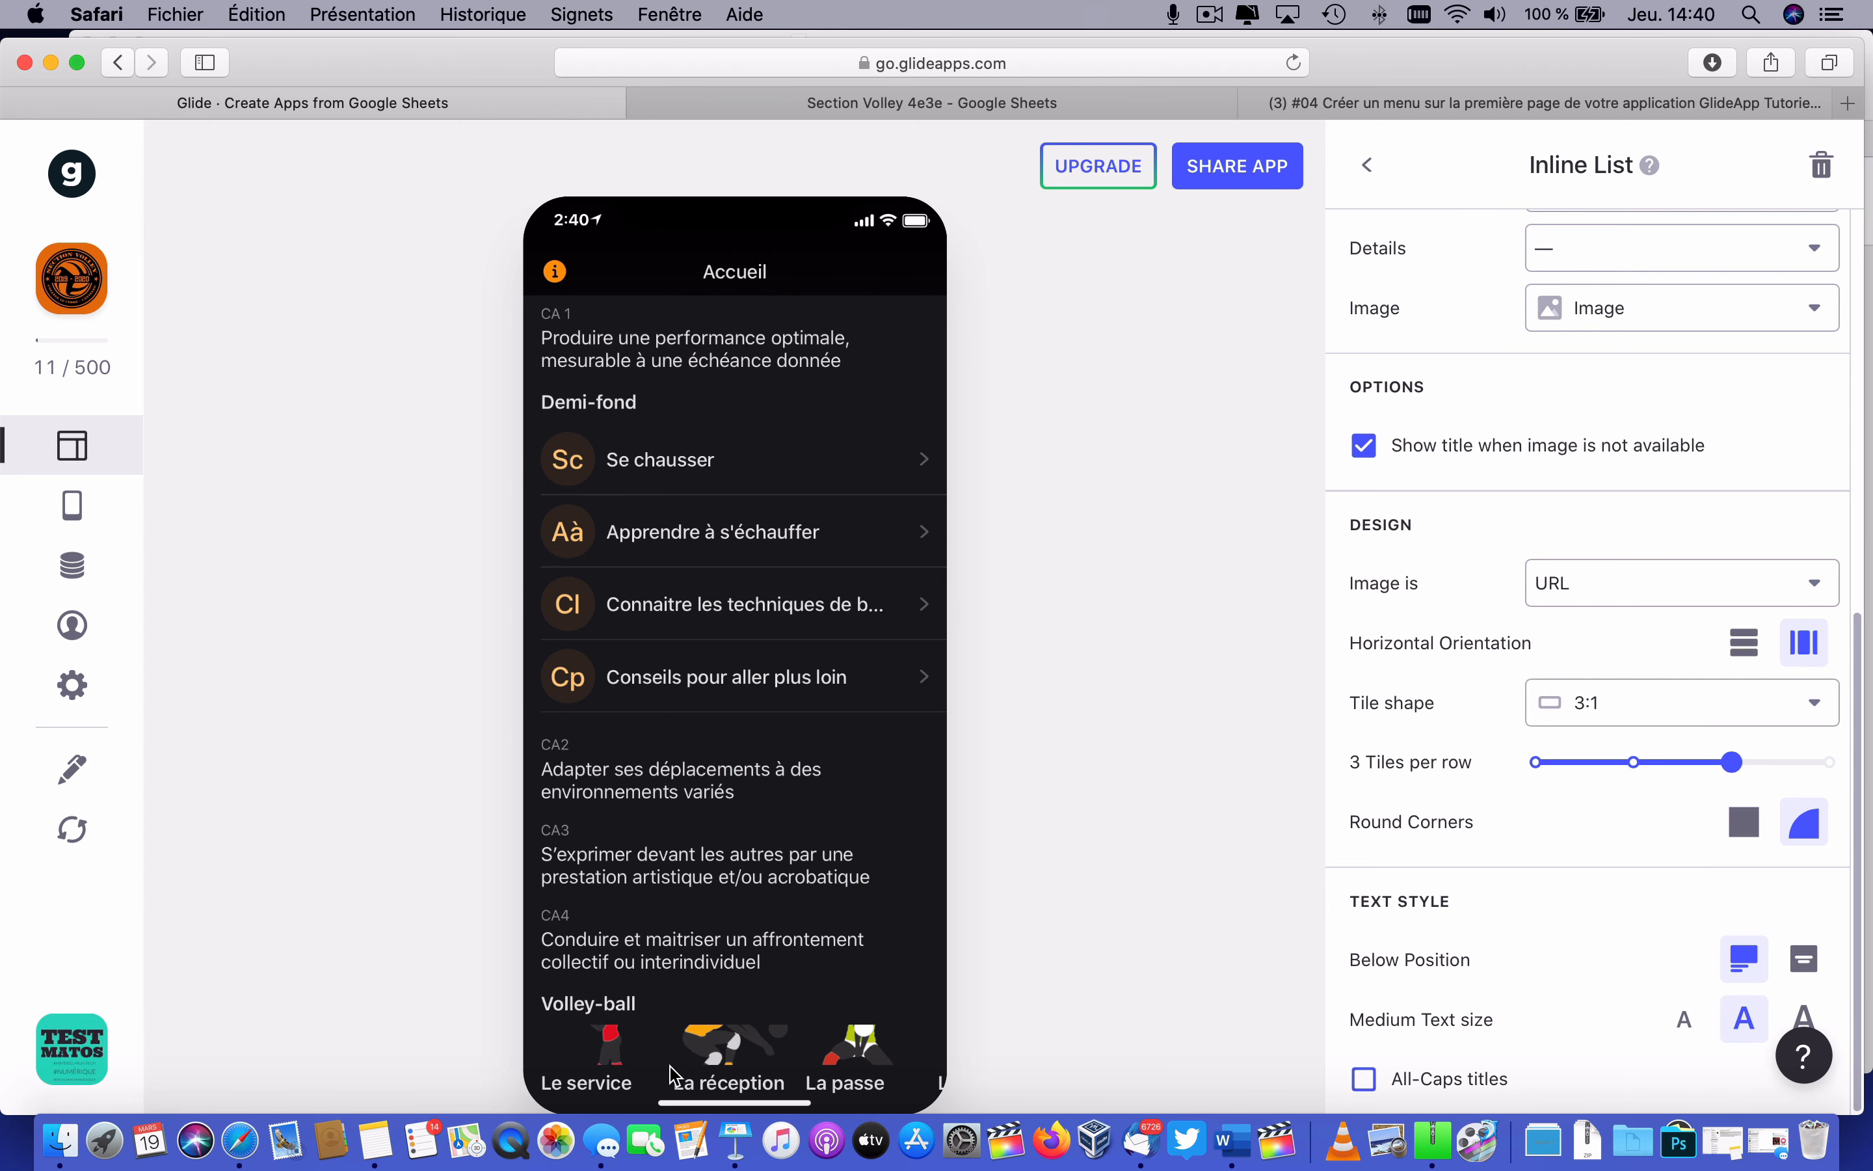
scroll(643, 1006, down, 2)
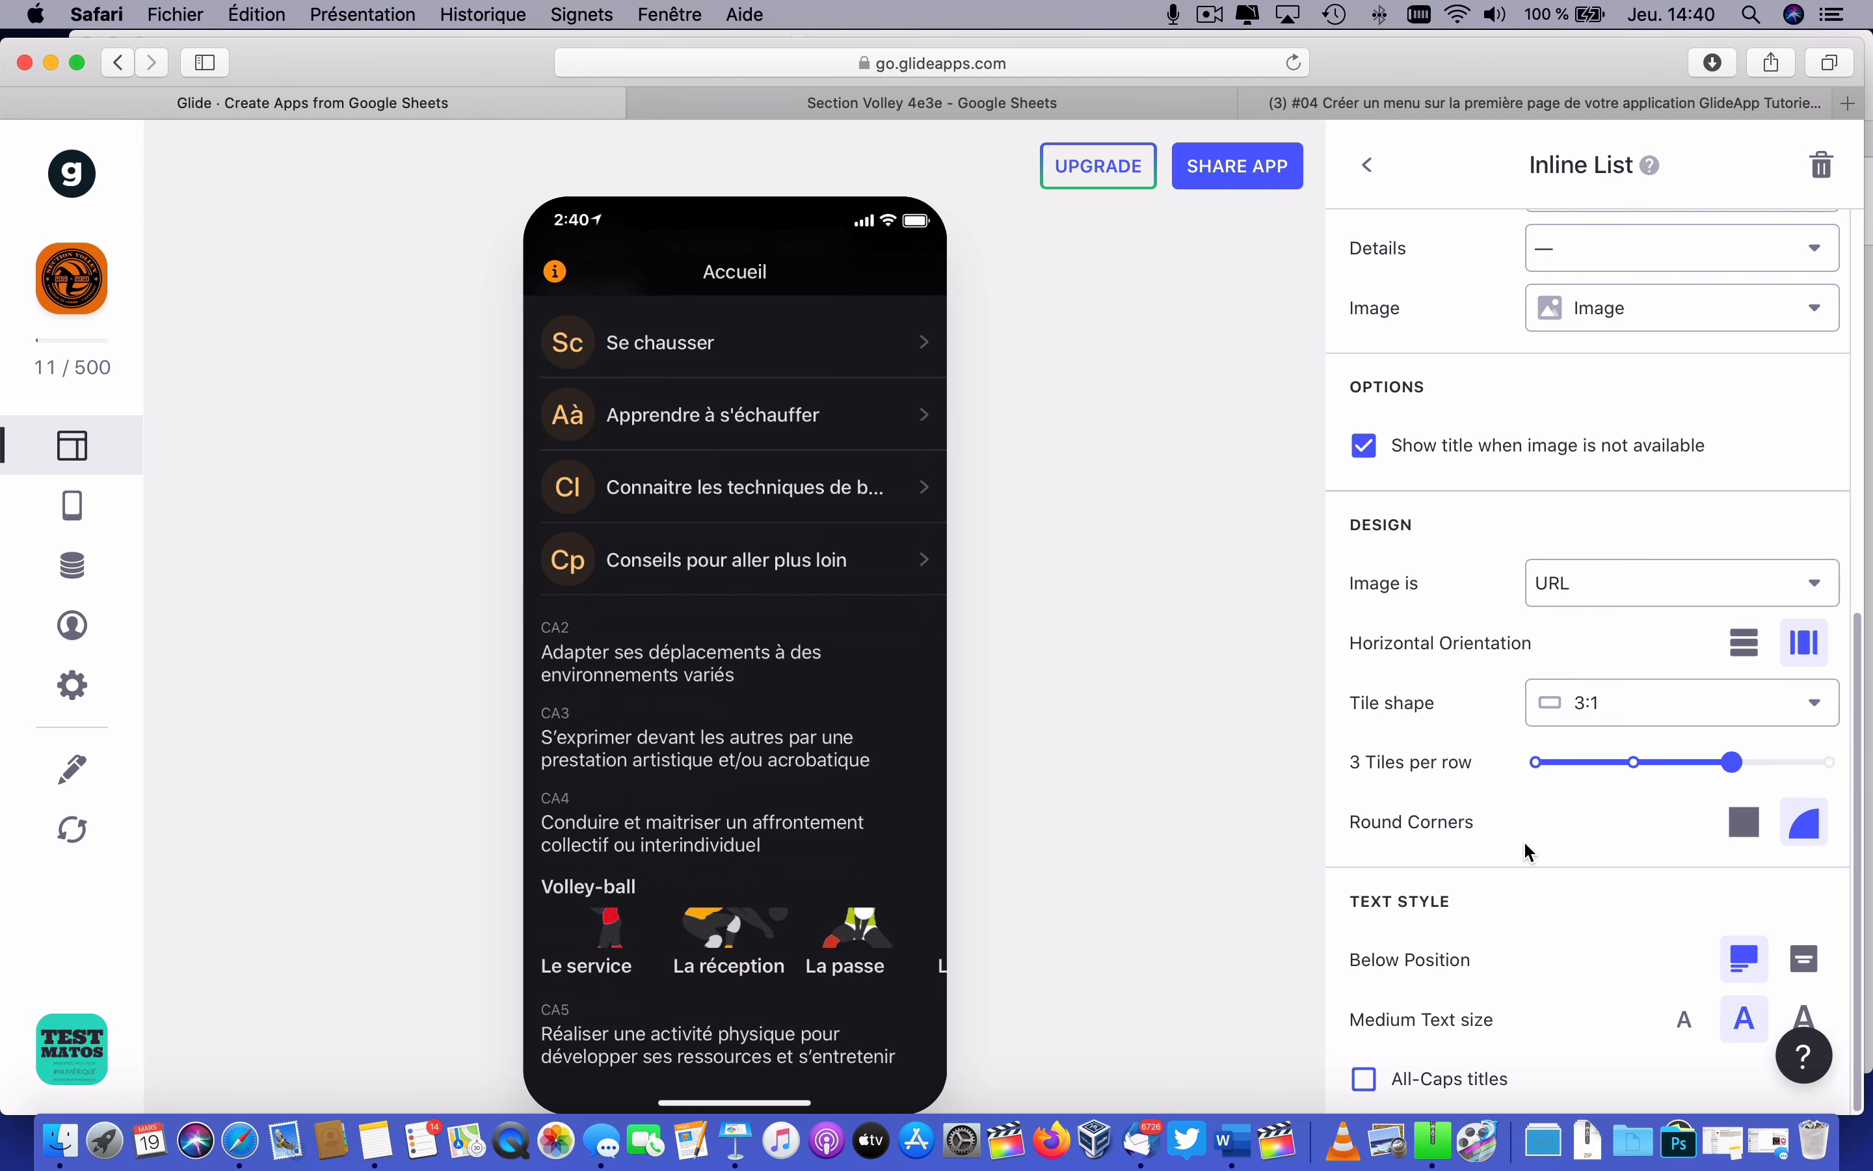
drag(1715, 771, 1831, 768)
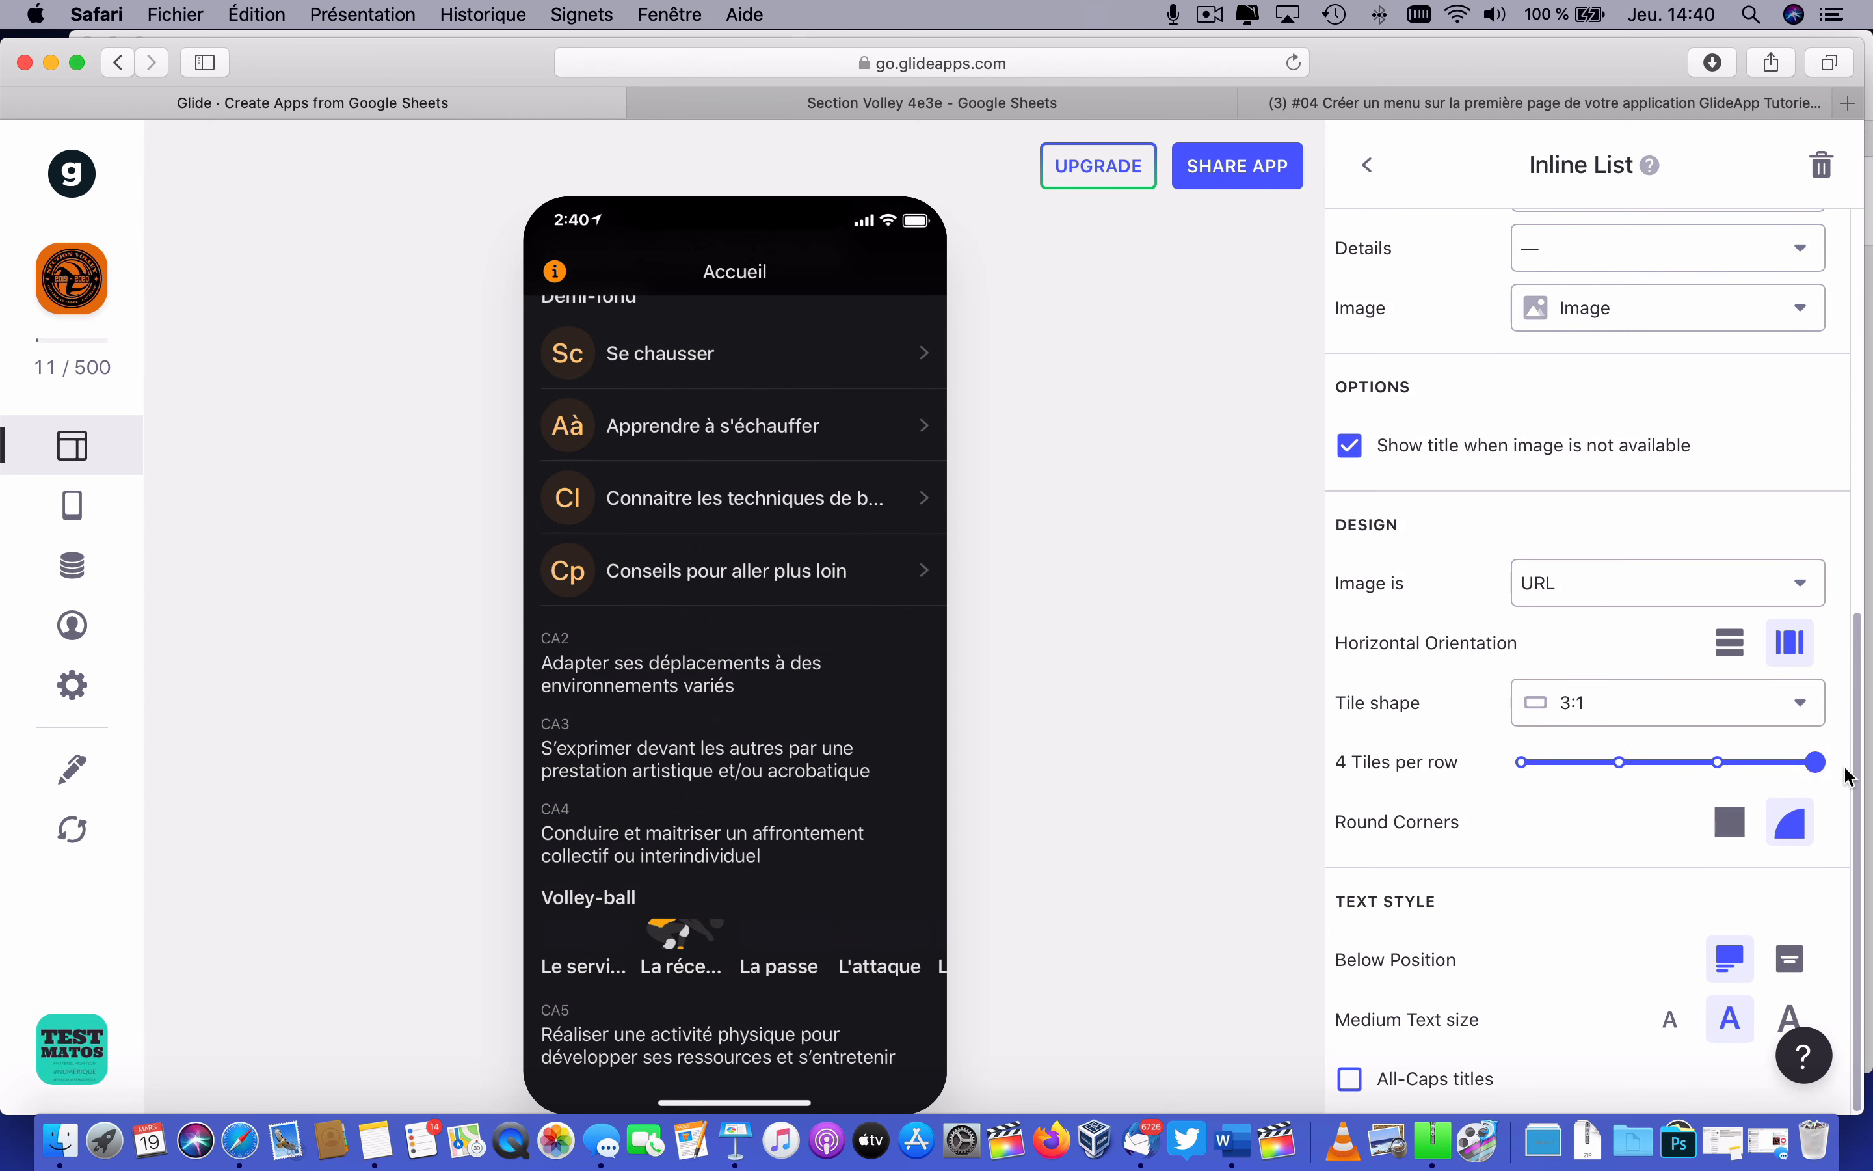
Change the Demi-fond inline list to the Tiles style with 2 tiles per row.
click(736, 426)
click(1664, 438)
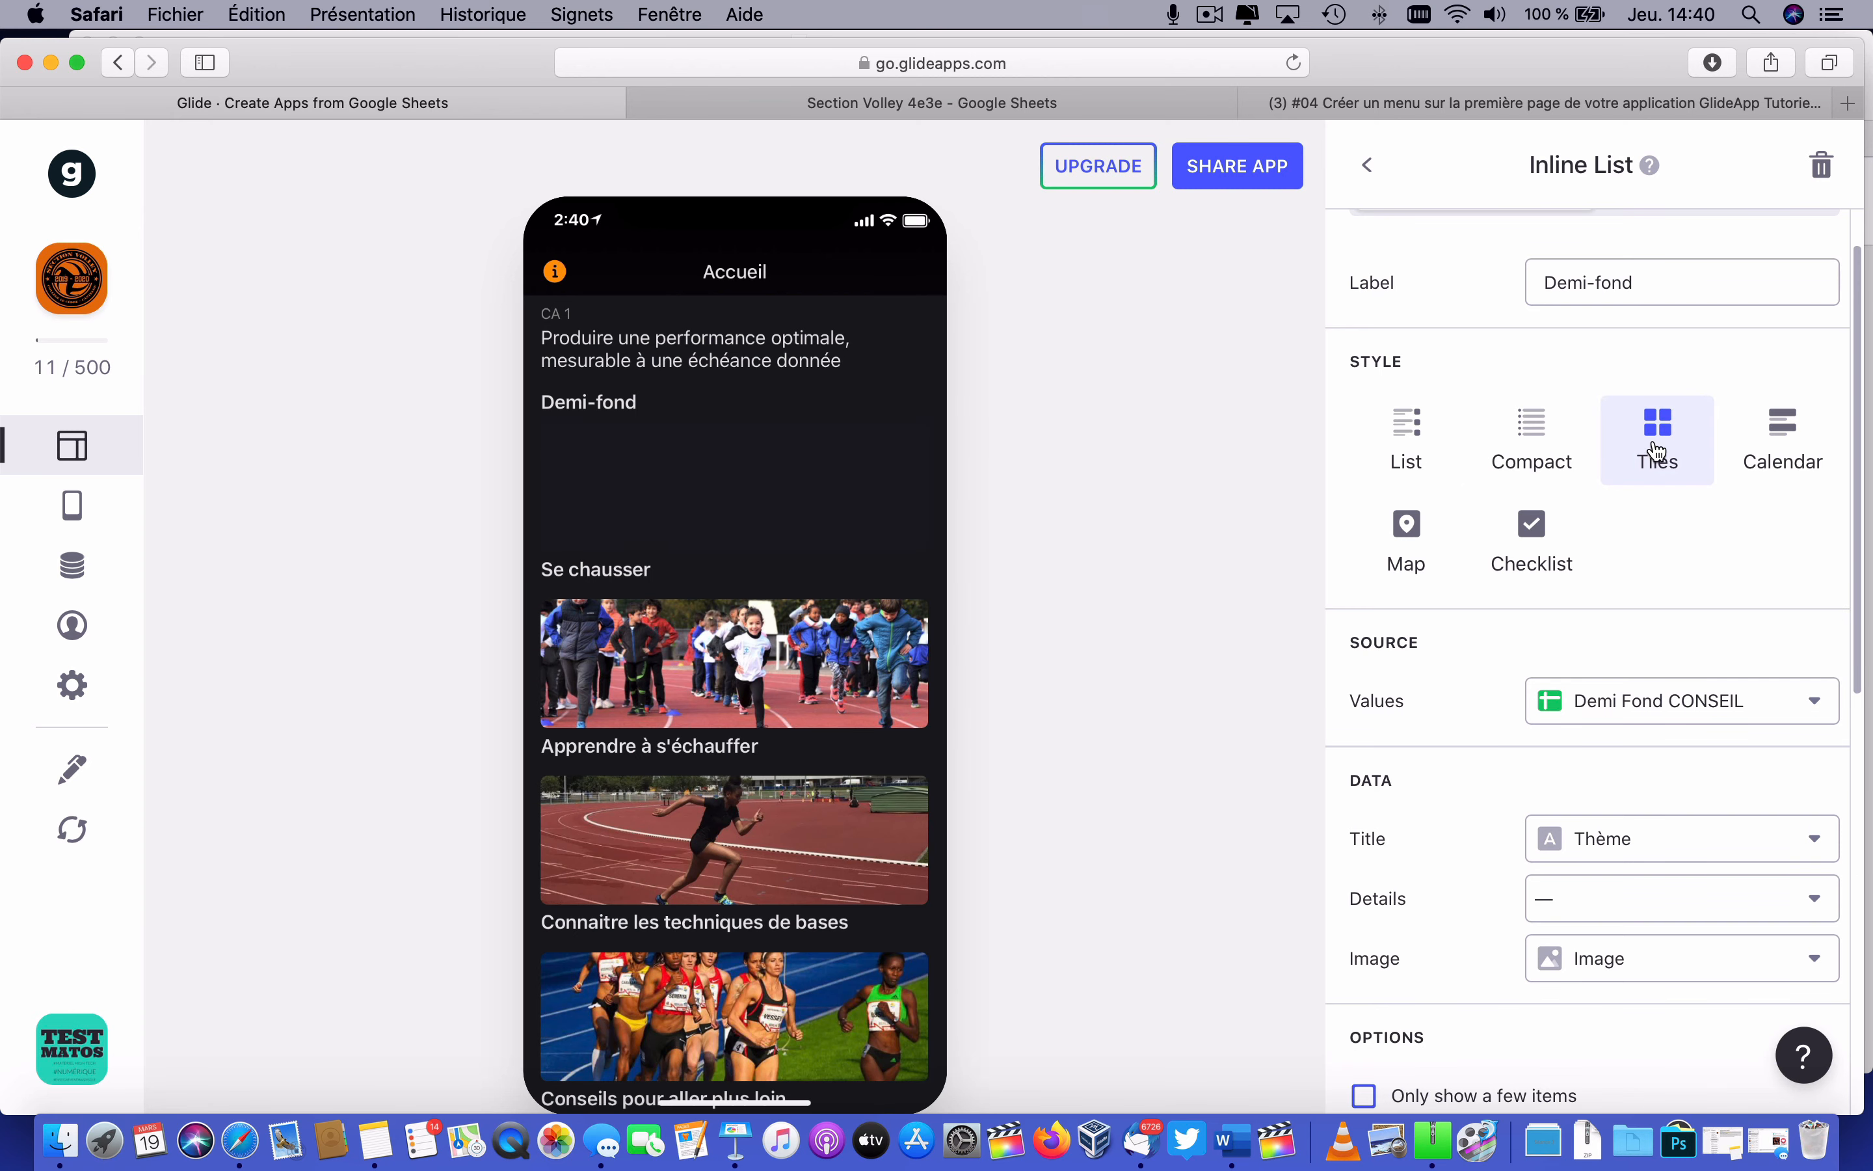
scroll(1581, 570, down, 10)
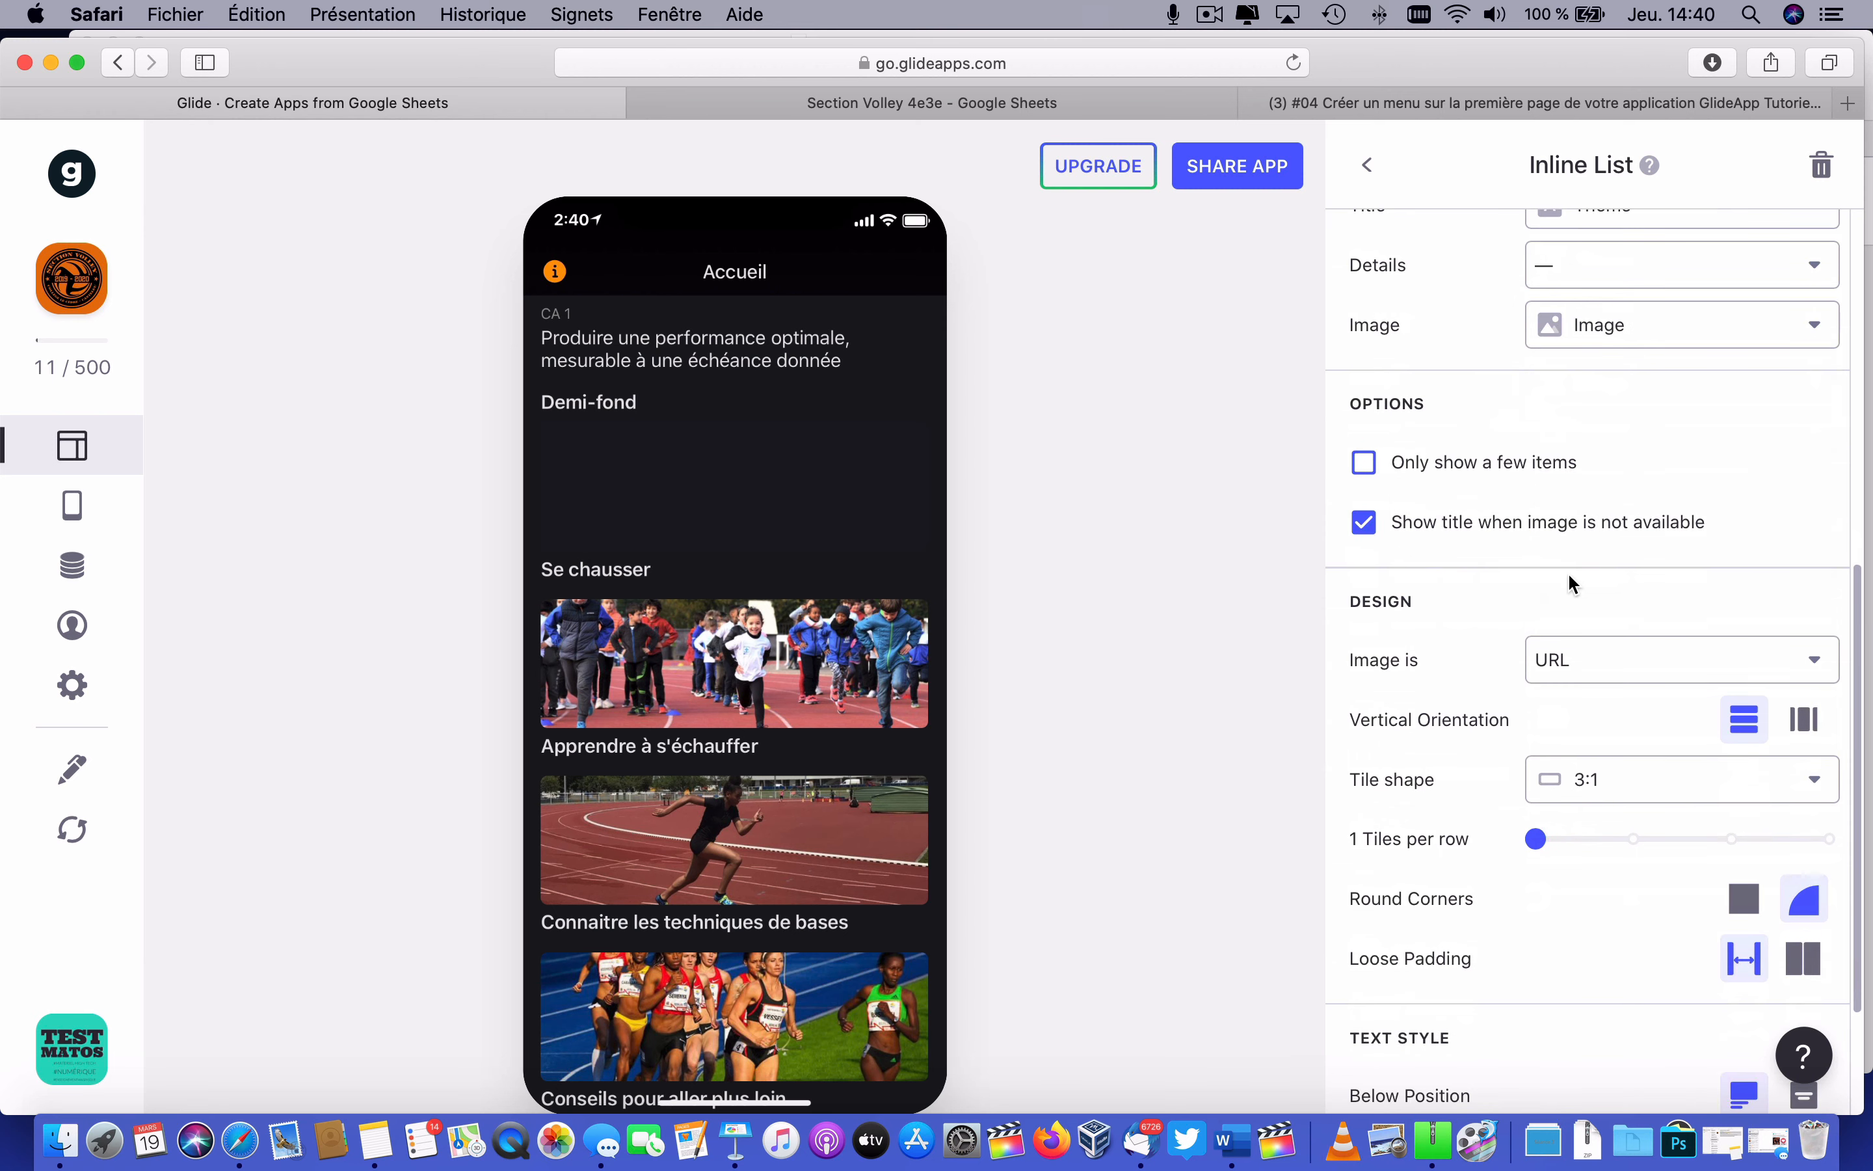
scroll(1540, 610, down, 2)
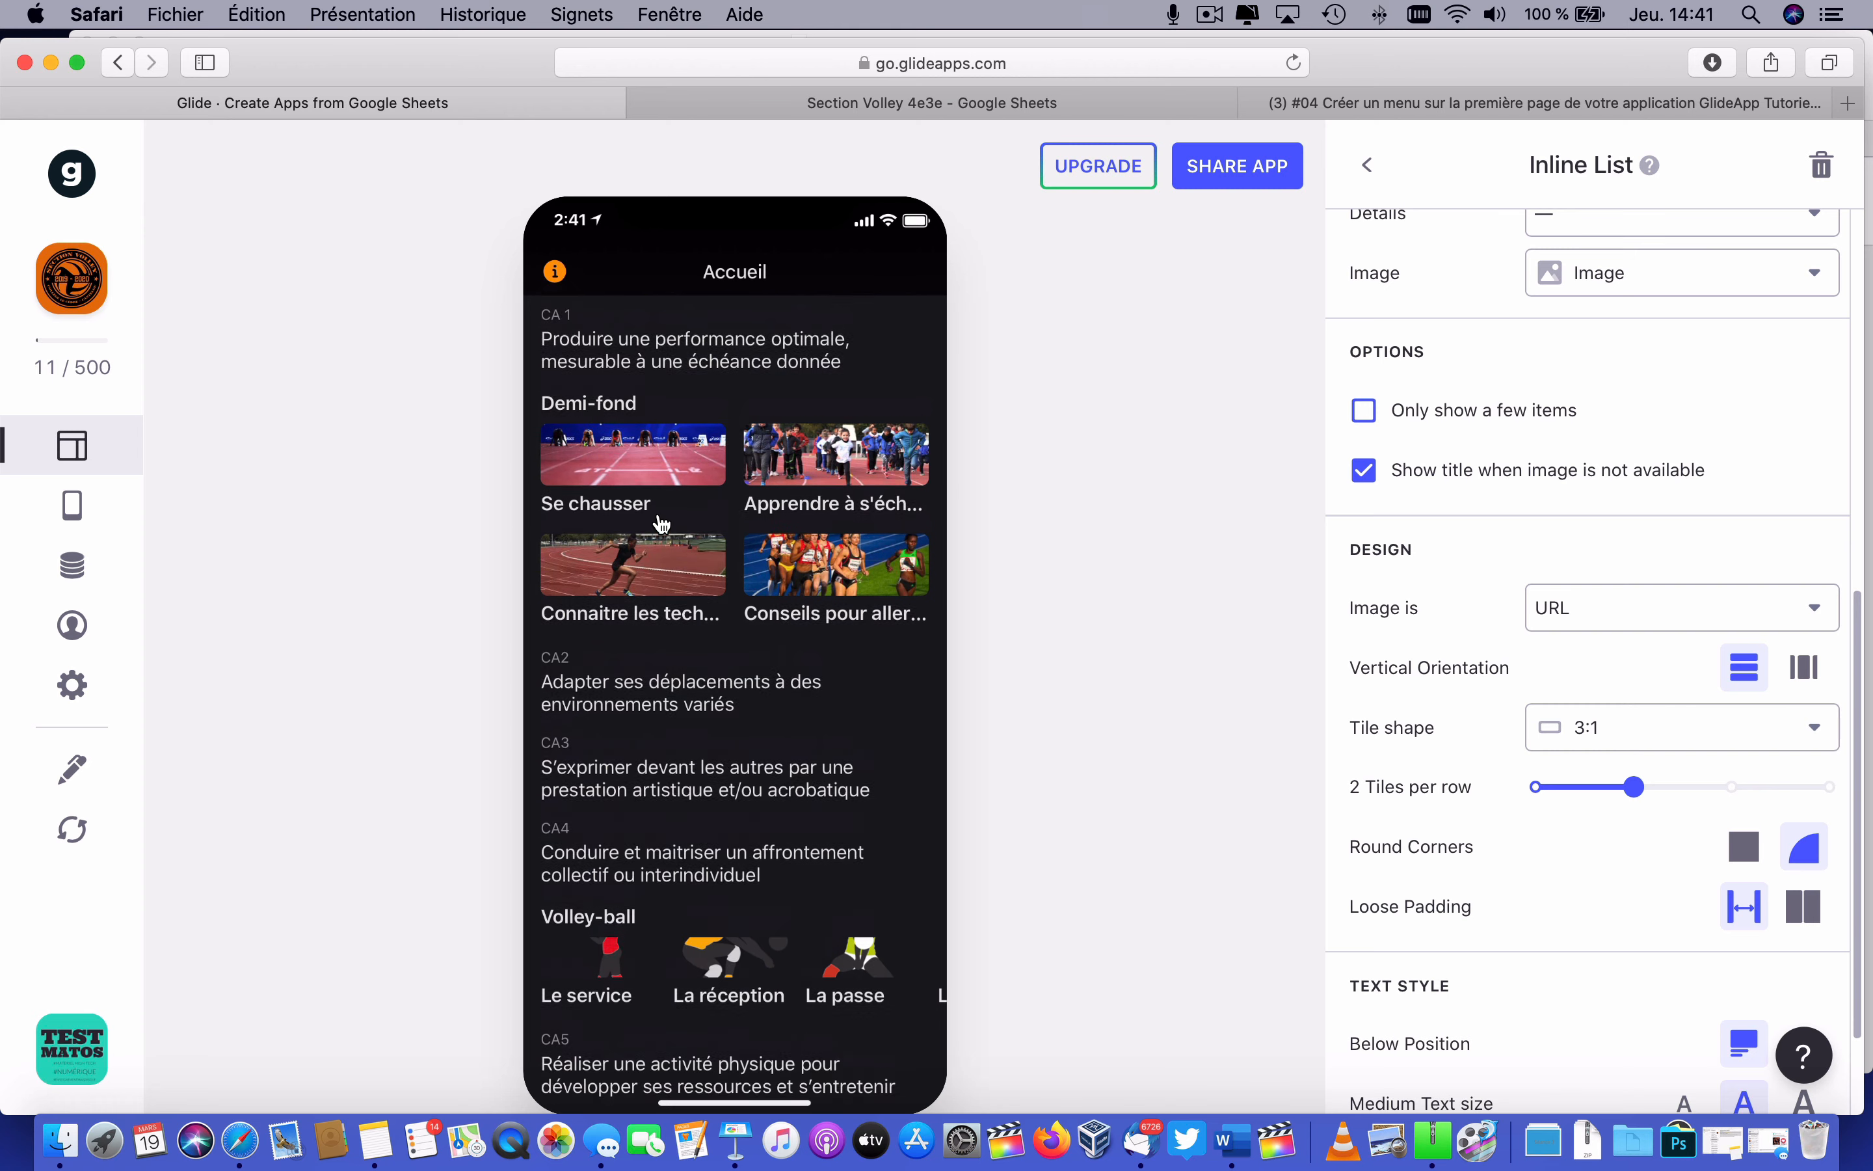
Add another inline list below CA5 on the Accueil page, using BAD EXO as its source.
click(1371, 182)
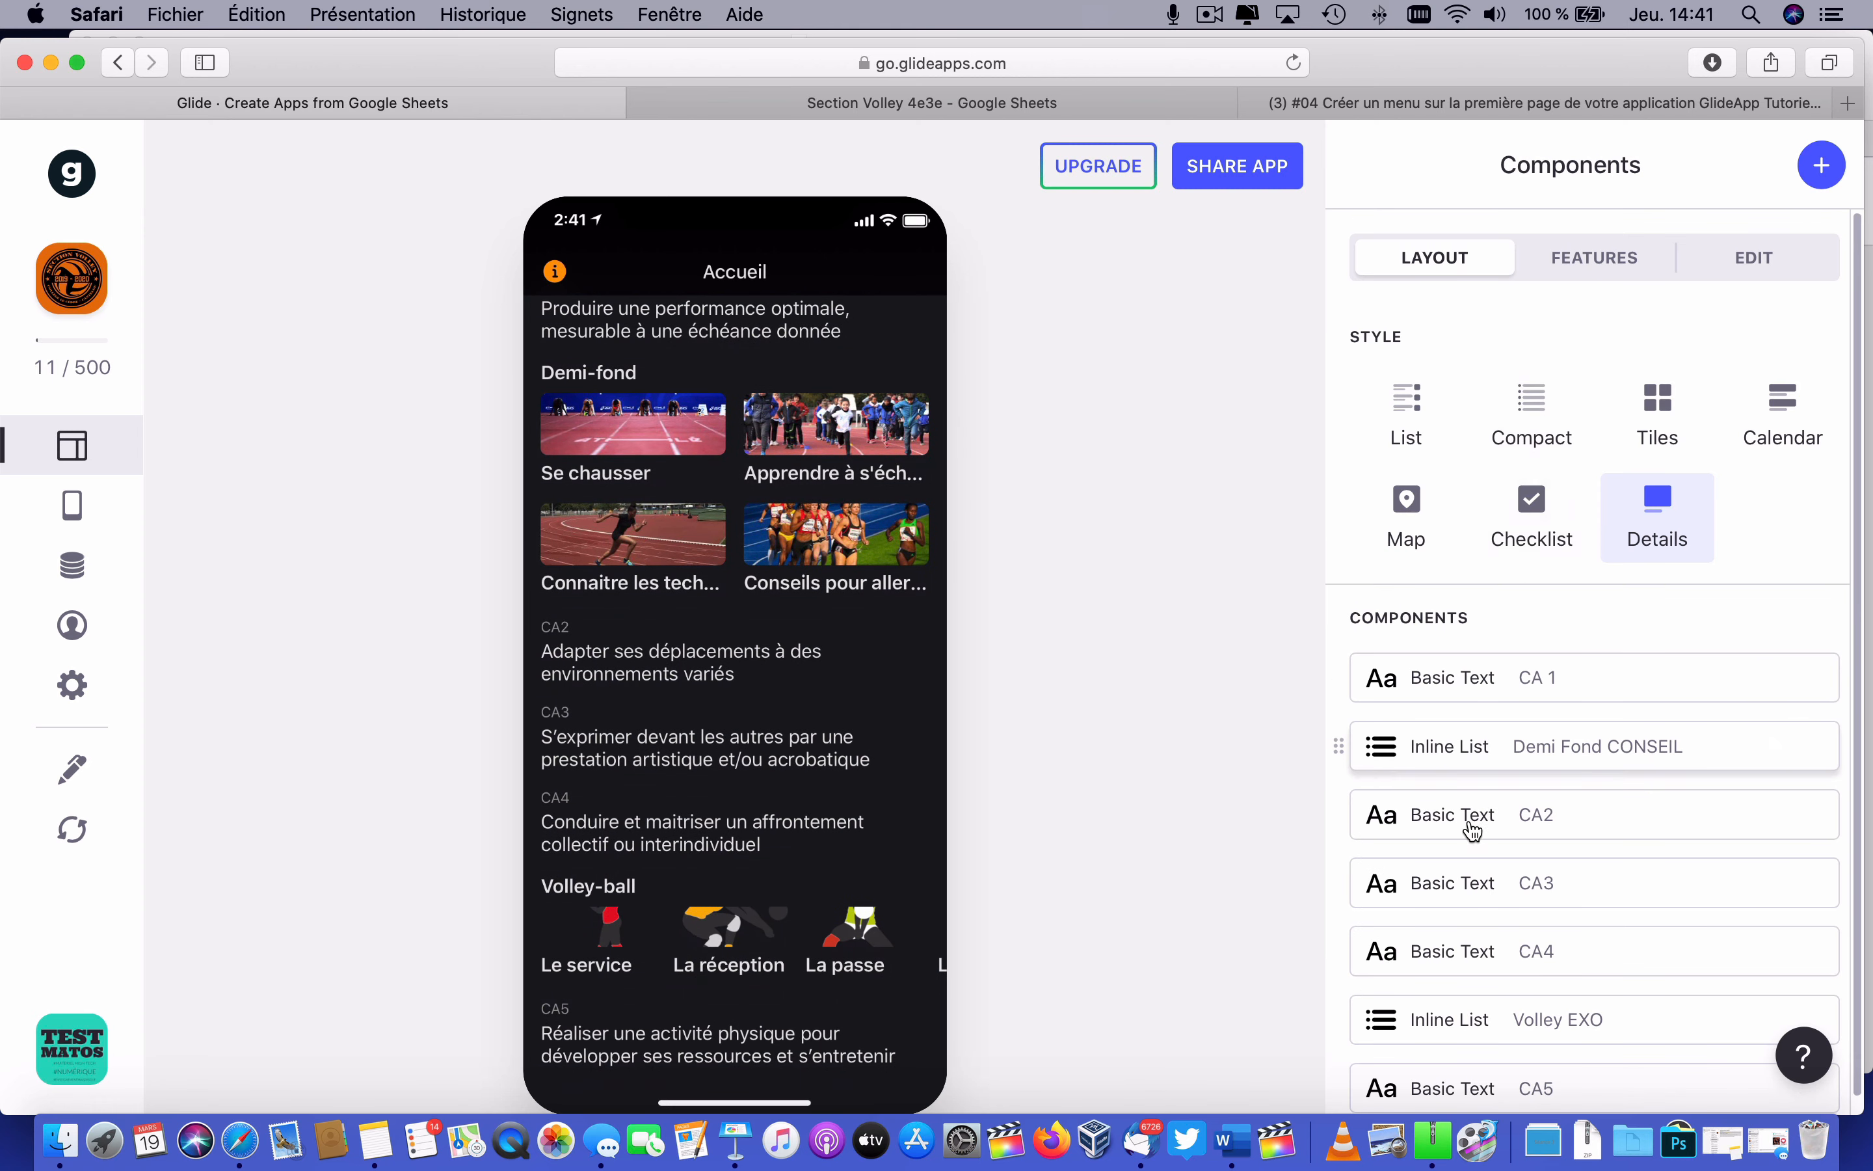
click(1822, 165)
click(1532, 434)
click(1682, 564)
click(1664, 658)
scroll(1587, 697, down, 5)
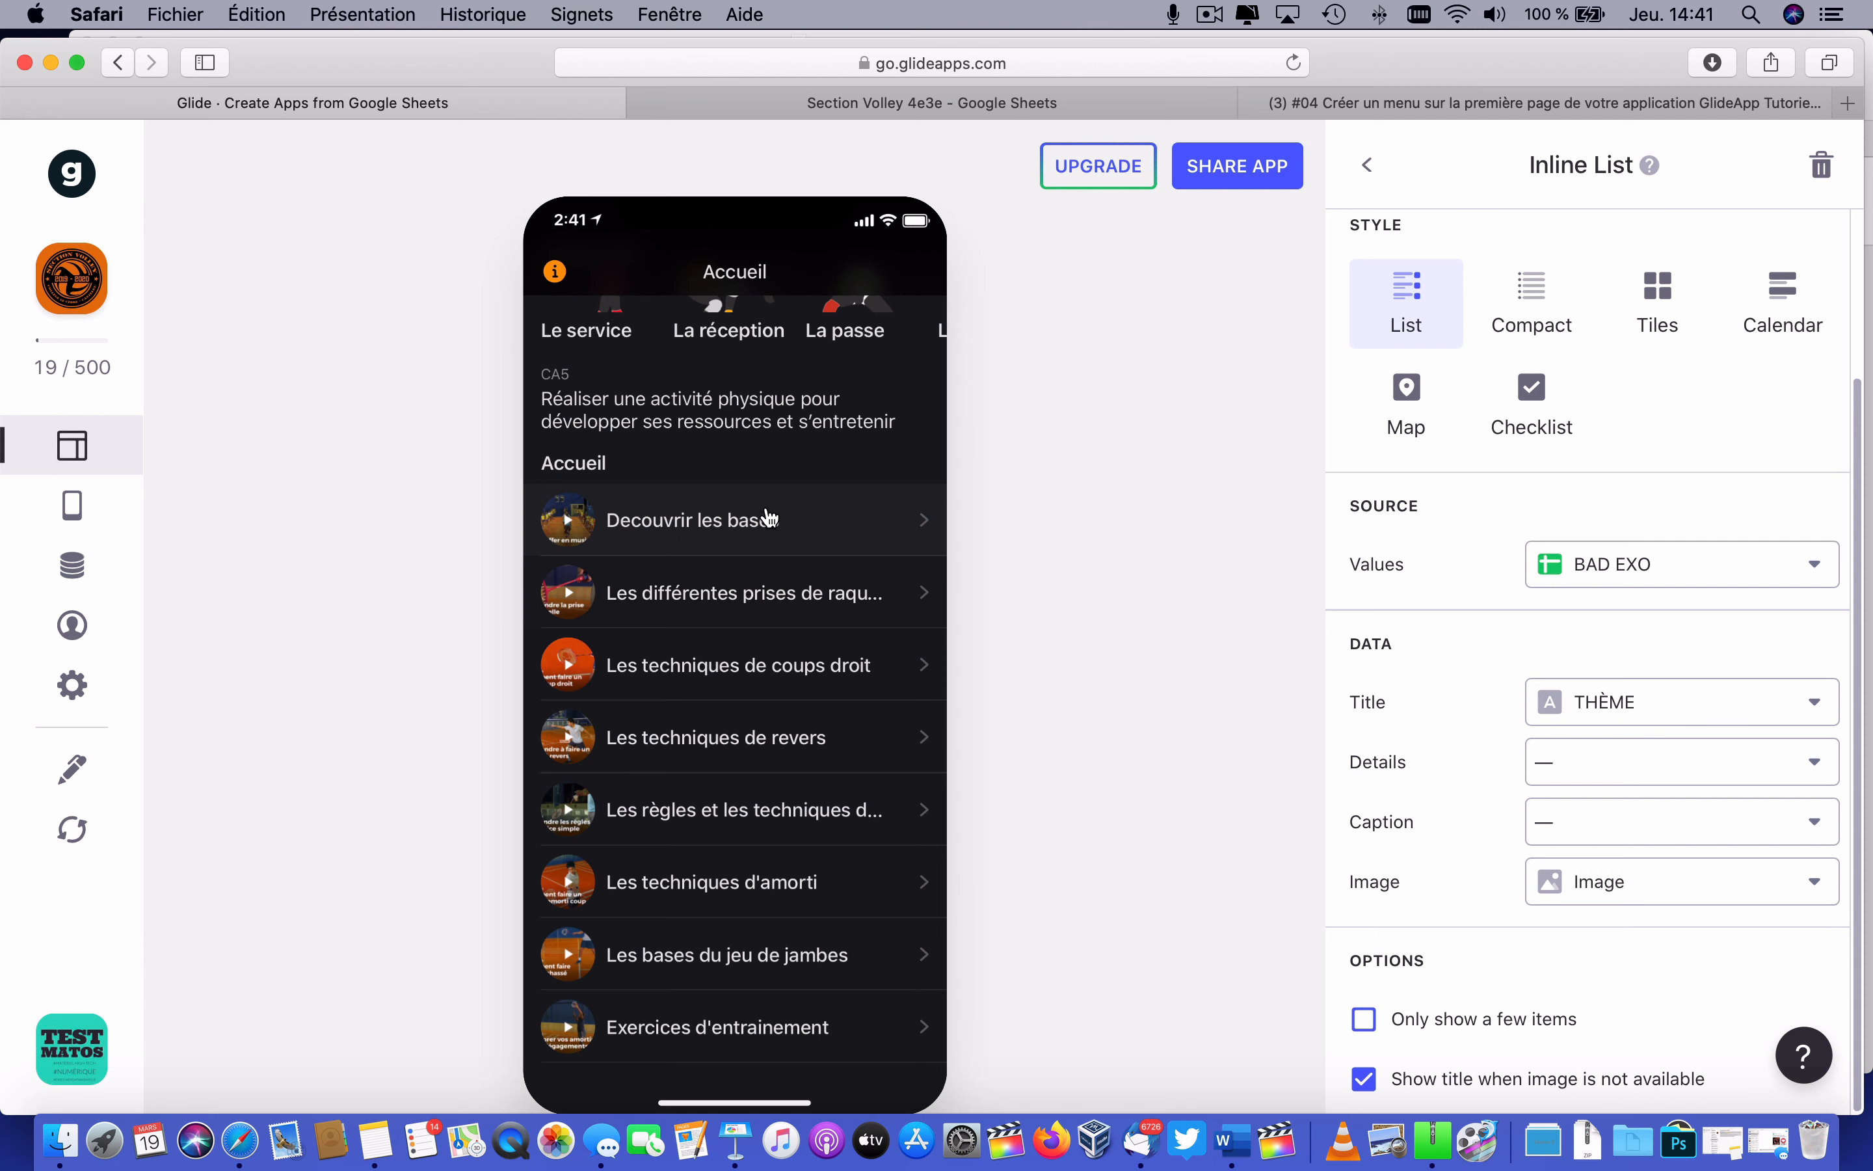
Style the BAD EXO list as horizontally oriented Tiles with titles overlaid at the top left.
click(1641, 313)
scroll(1664, 696, down, 10)
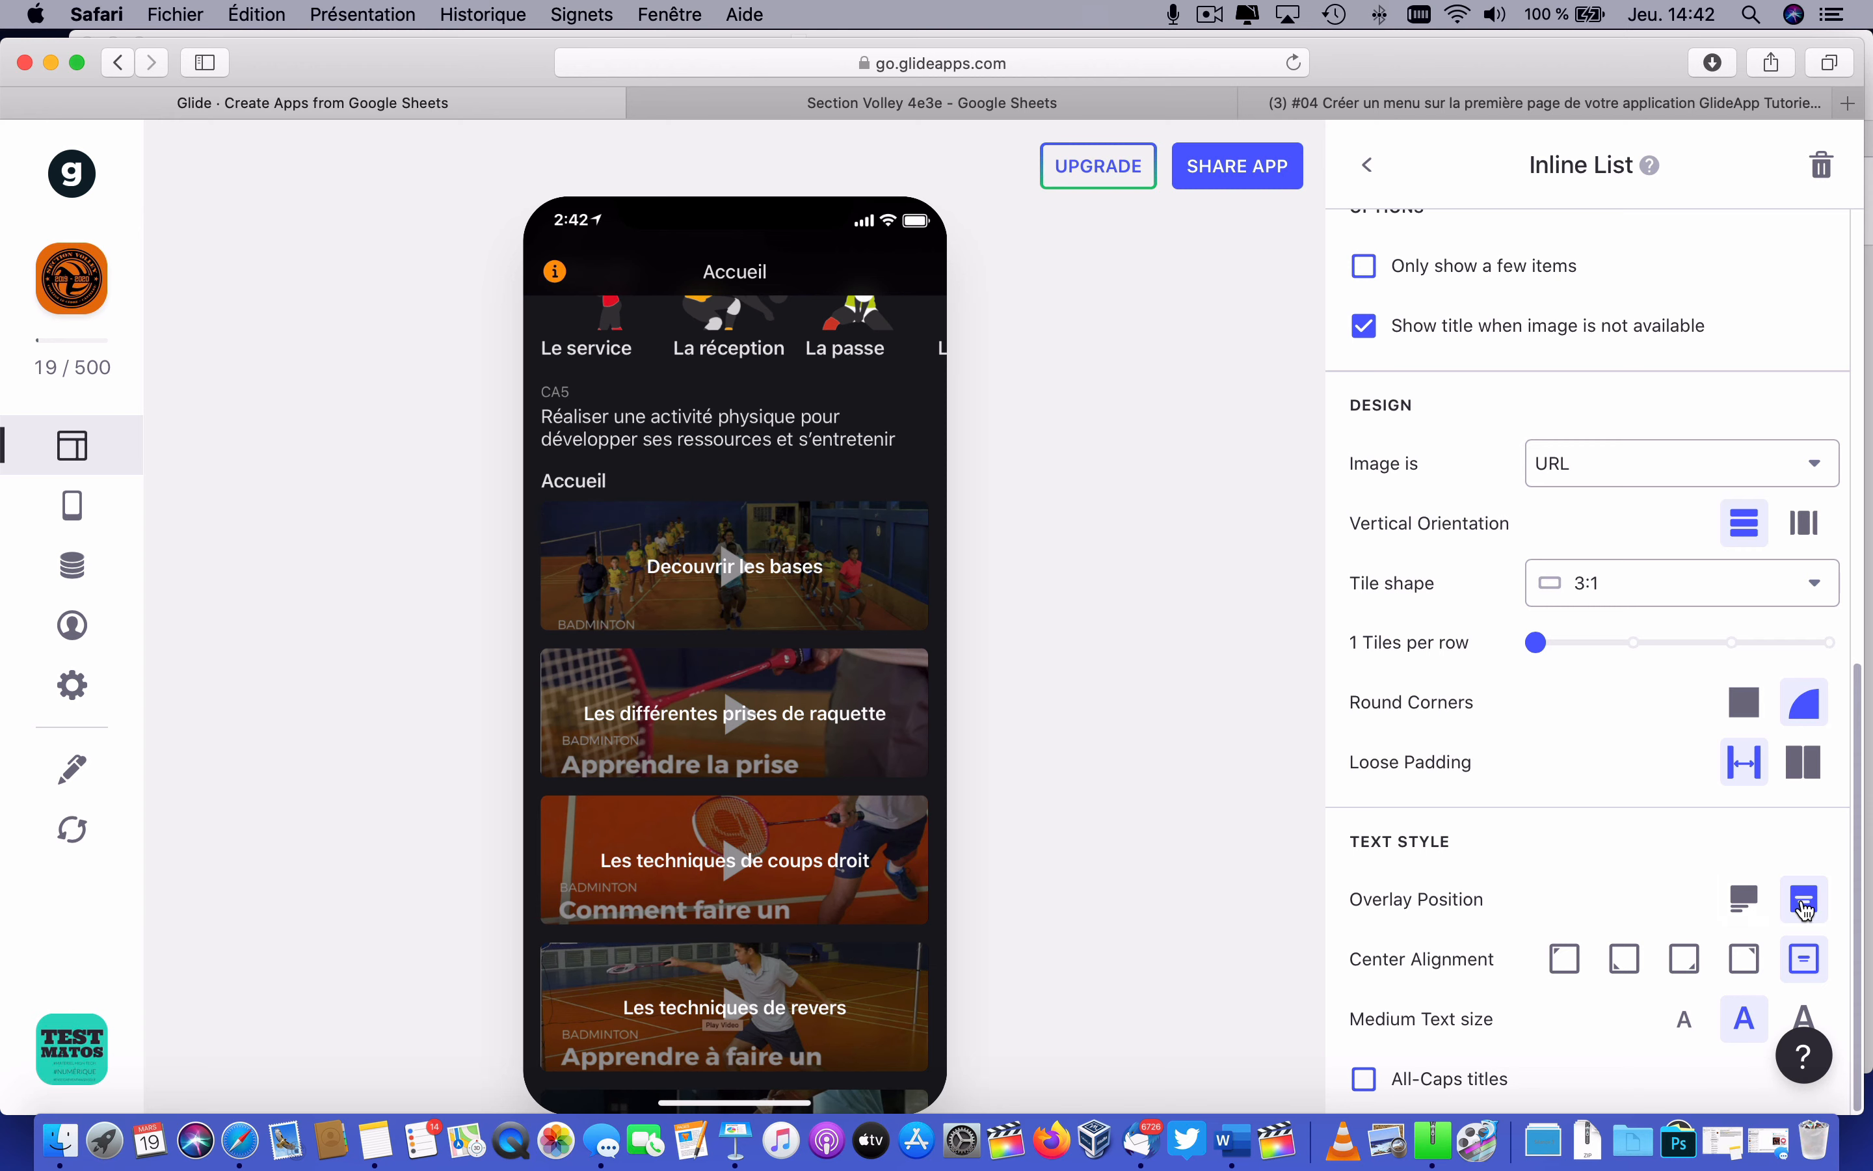
click(1567, 962)
click(1804, 523)
scroll(681, 825, up, 5)
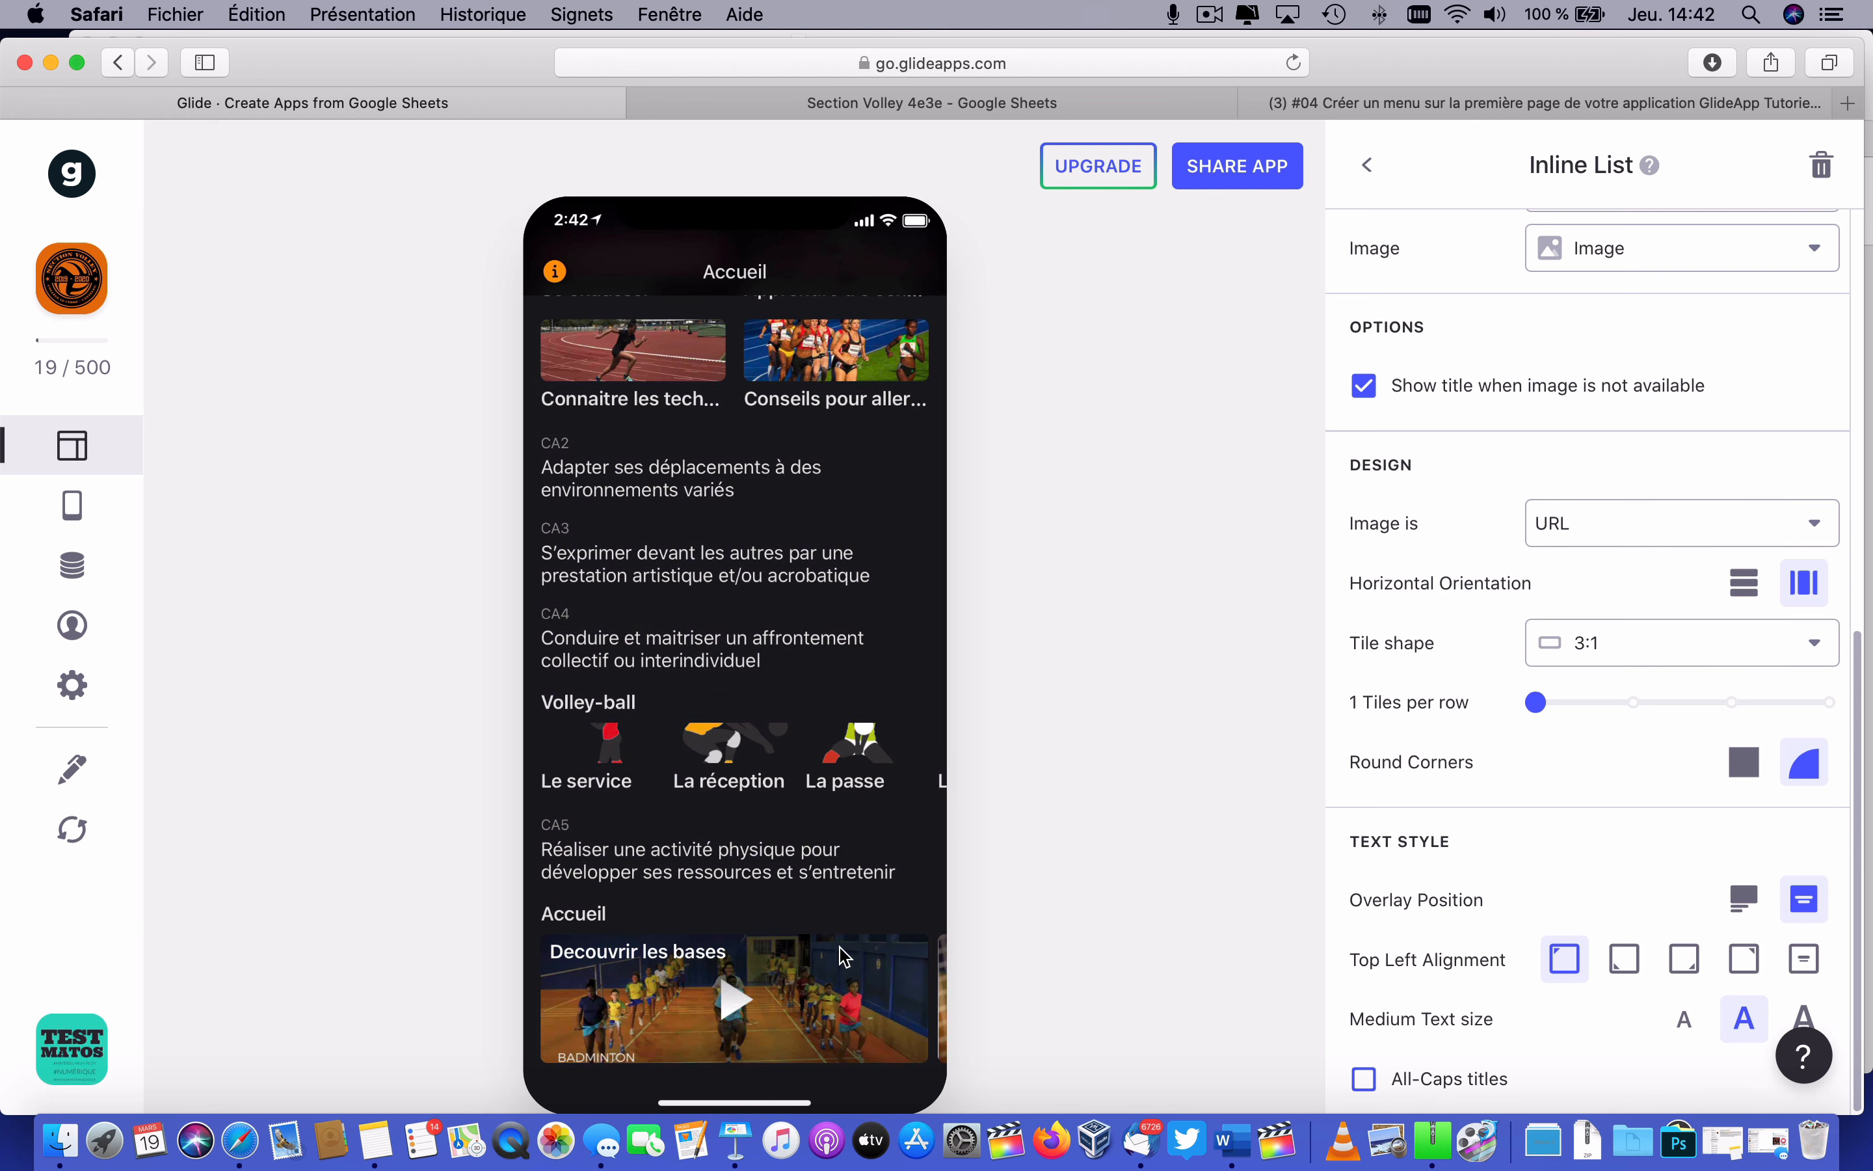
Set the badminton tiles to the 2:3 (Vertical) shape with 4 per row, and browse them in the preview.
click(1672, 642)
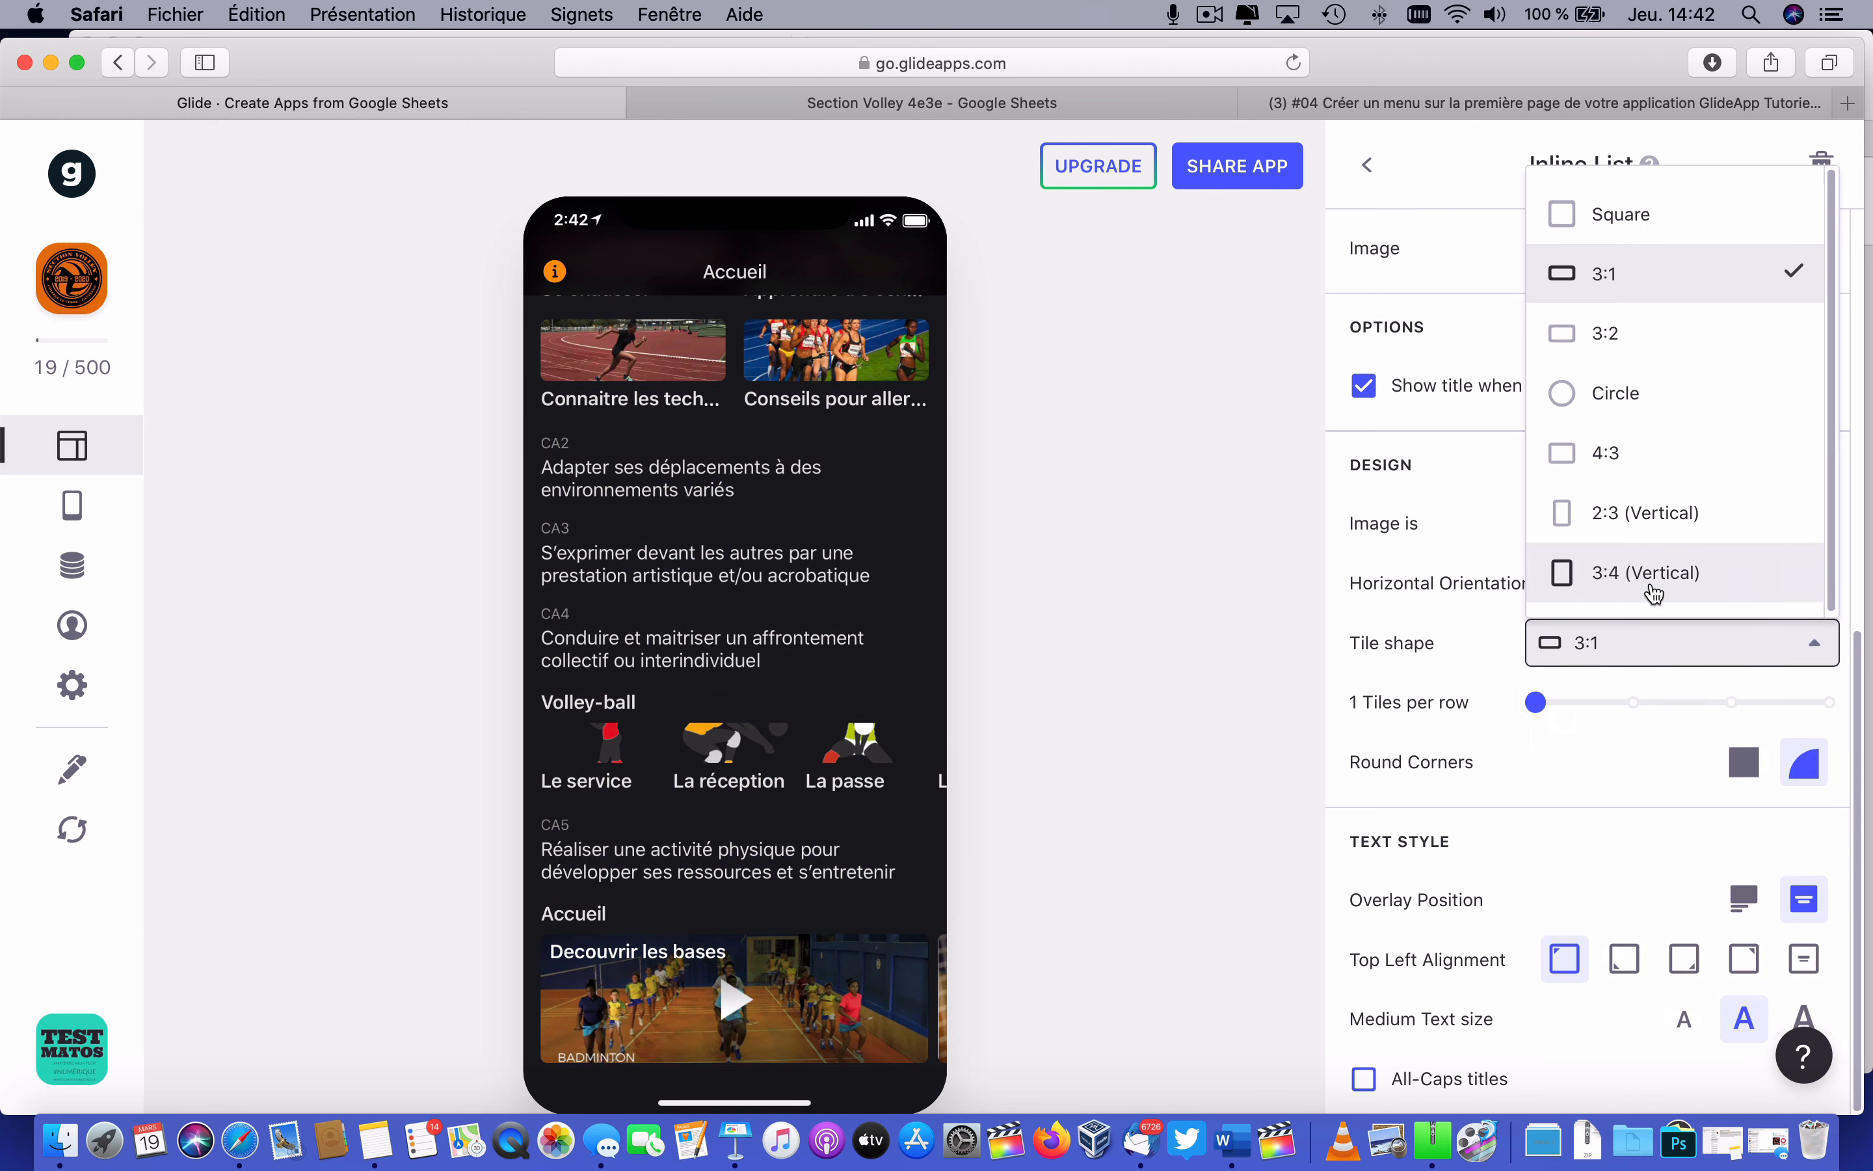
click(1645, 529)
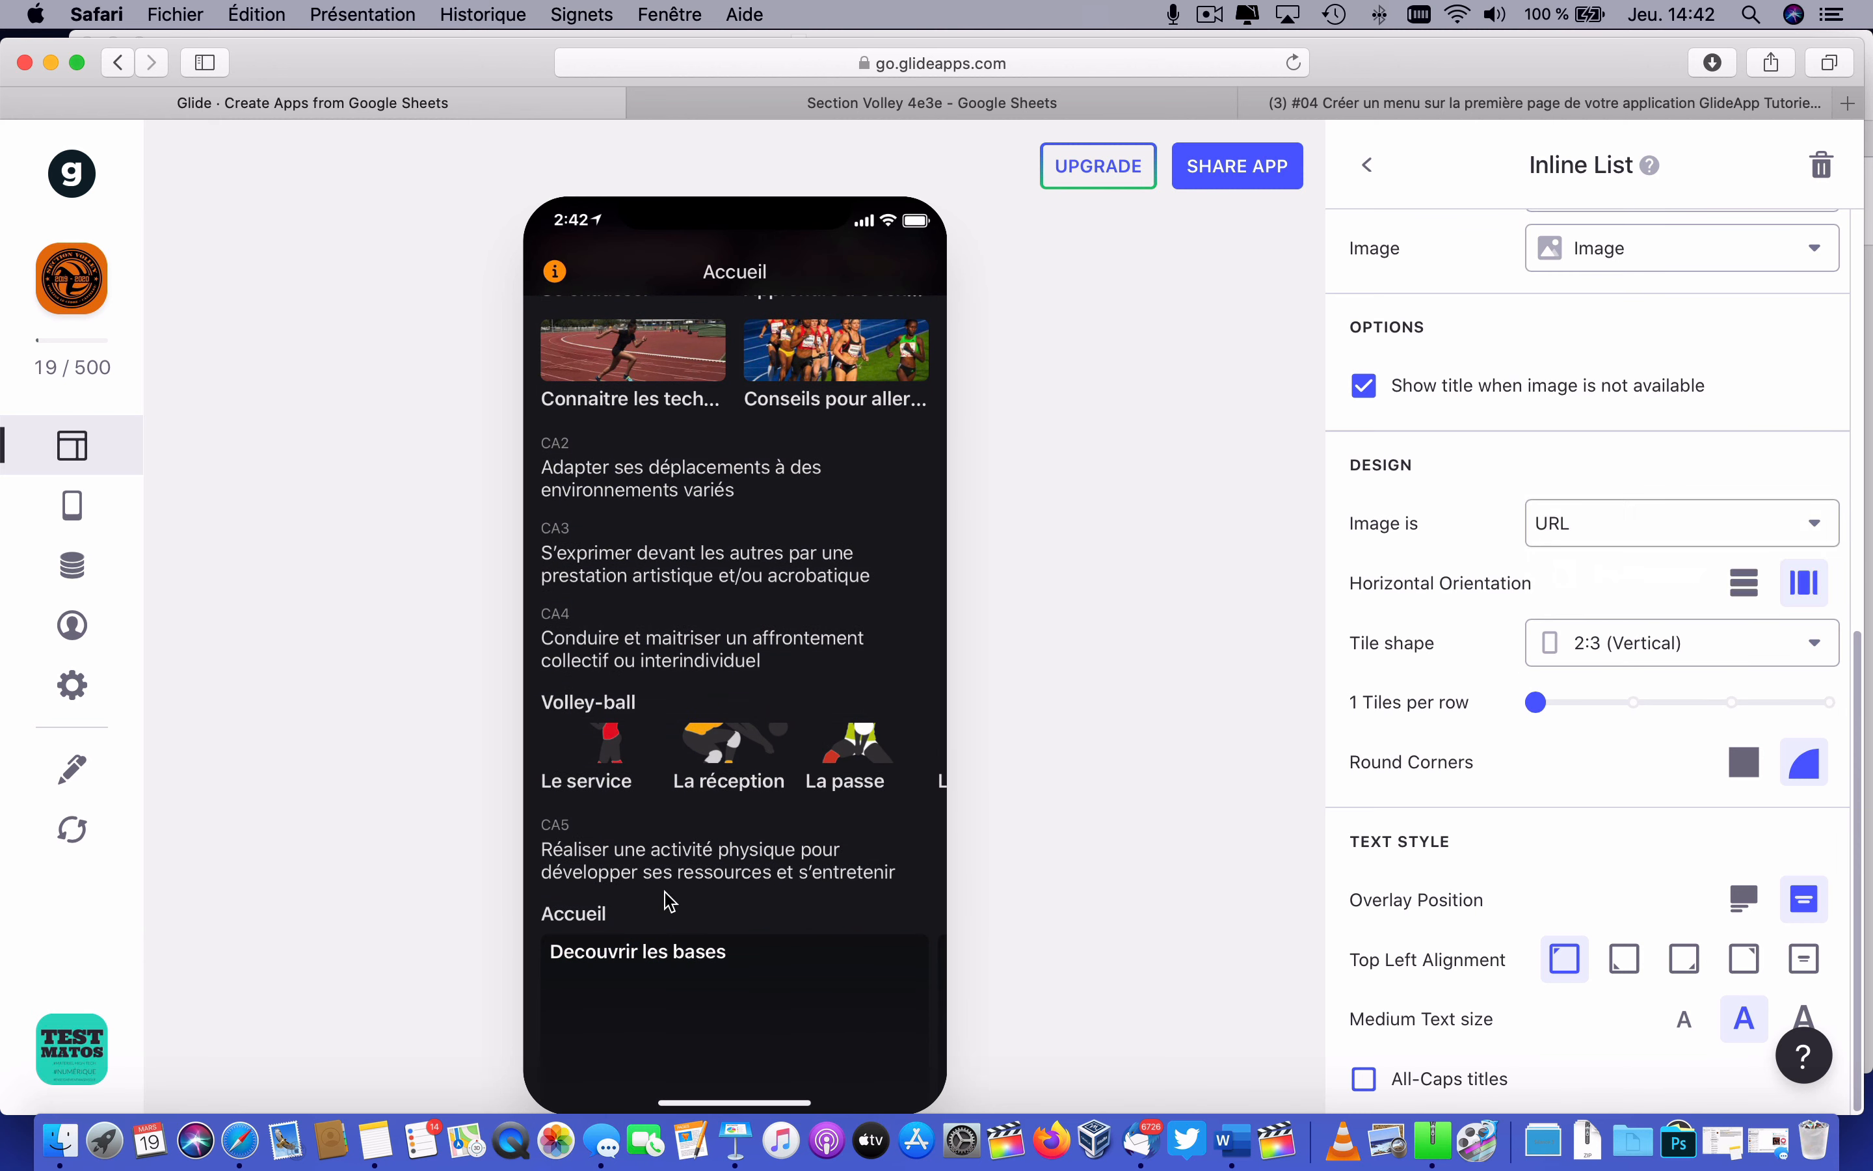
scroll(671, 902, down, 1)
drag(1536, 702, 1784, 708)
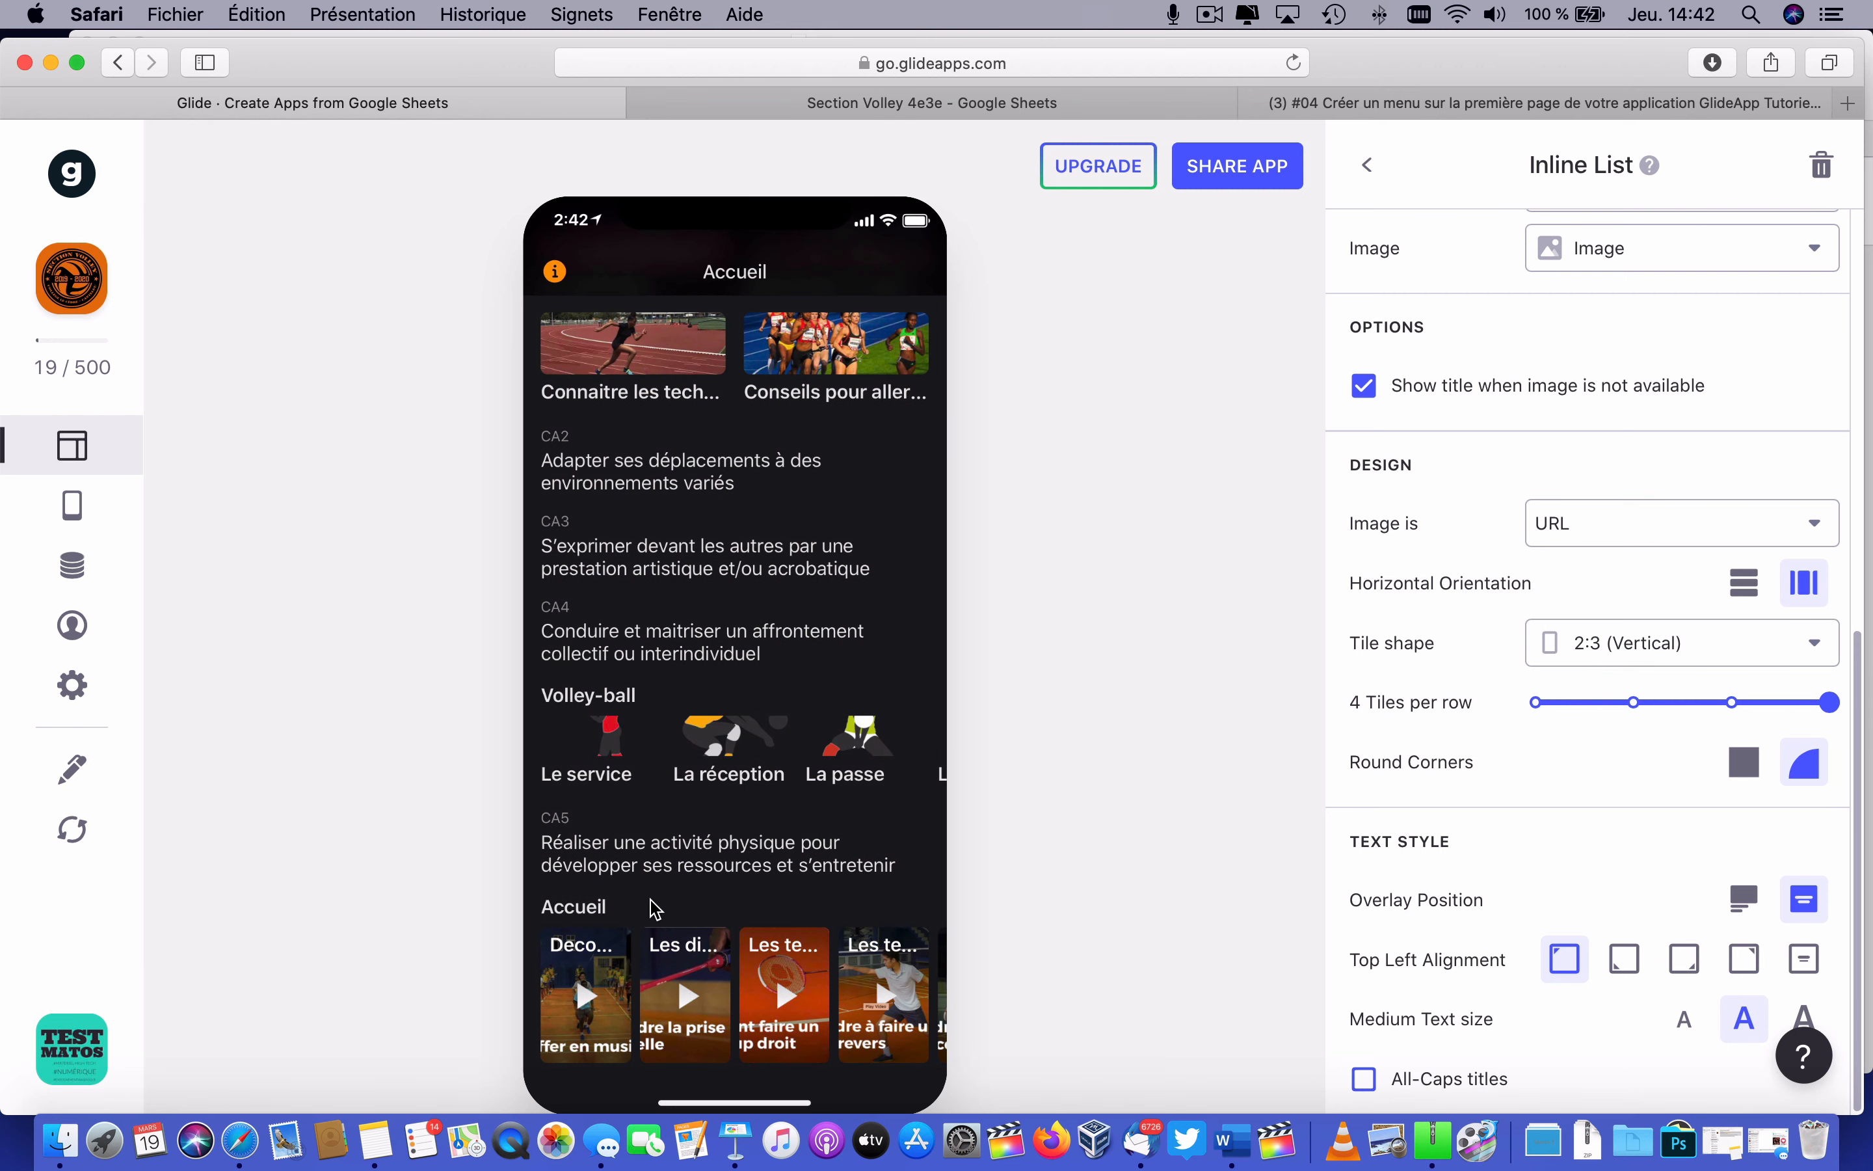
drag(802, 946, 497, 952)
drag(911, 991, 872, 983)
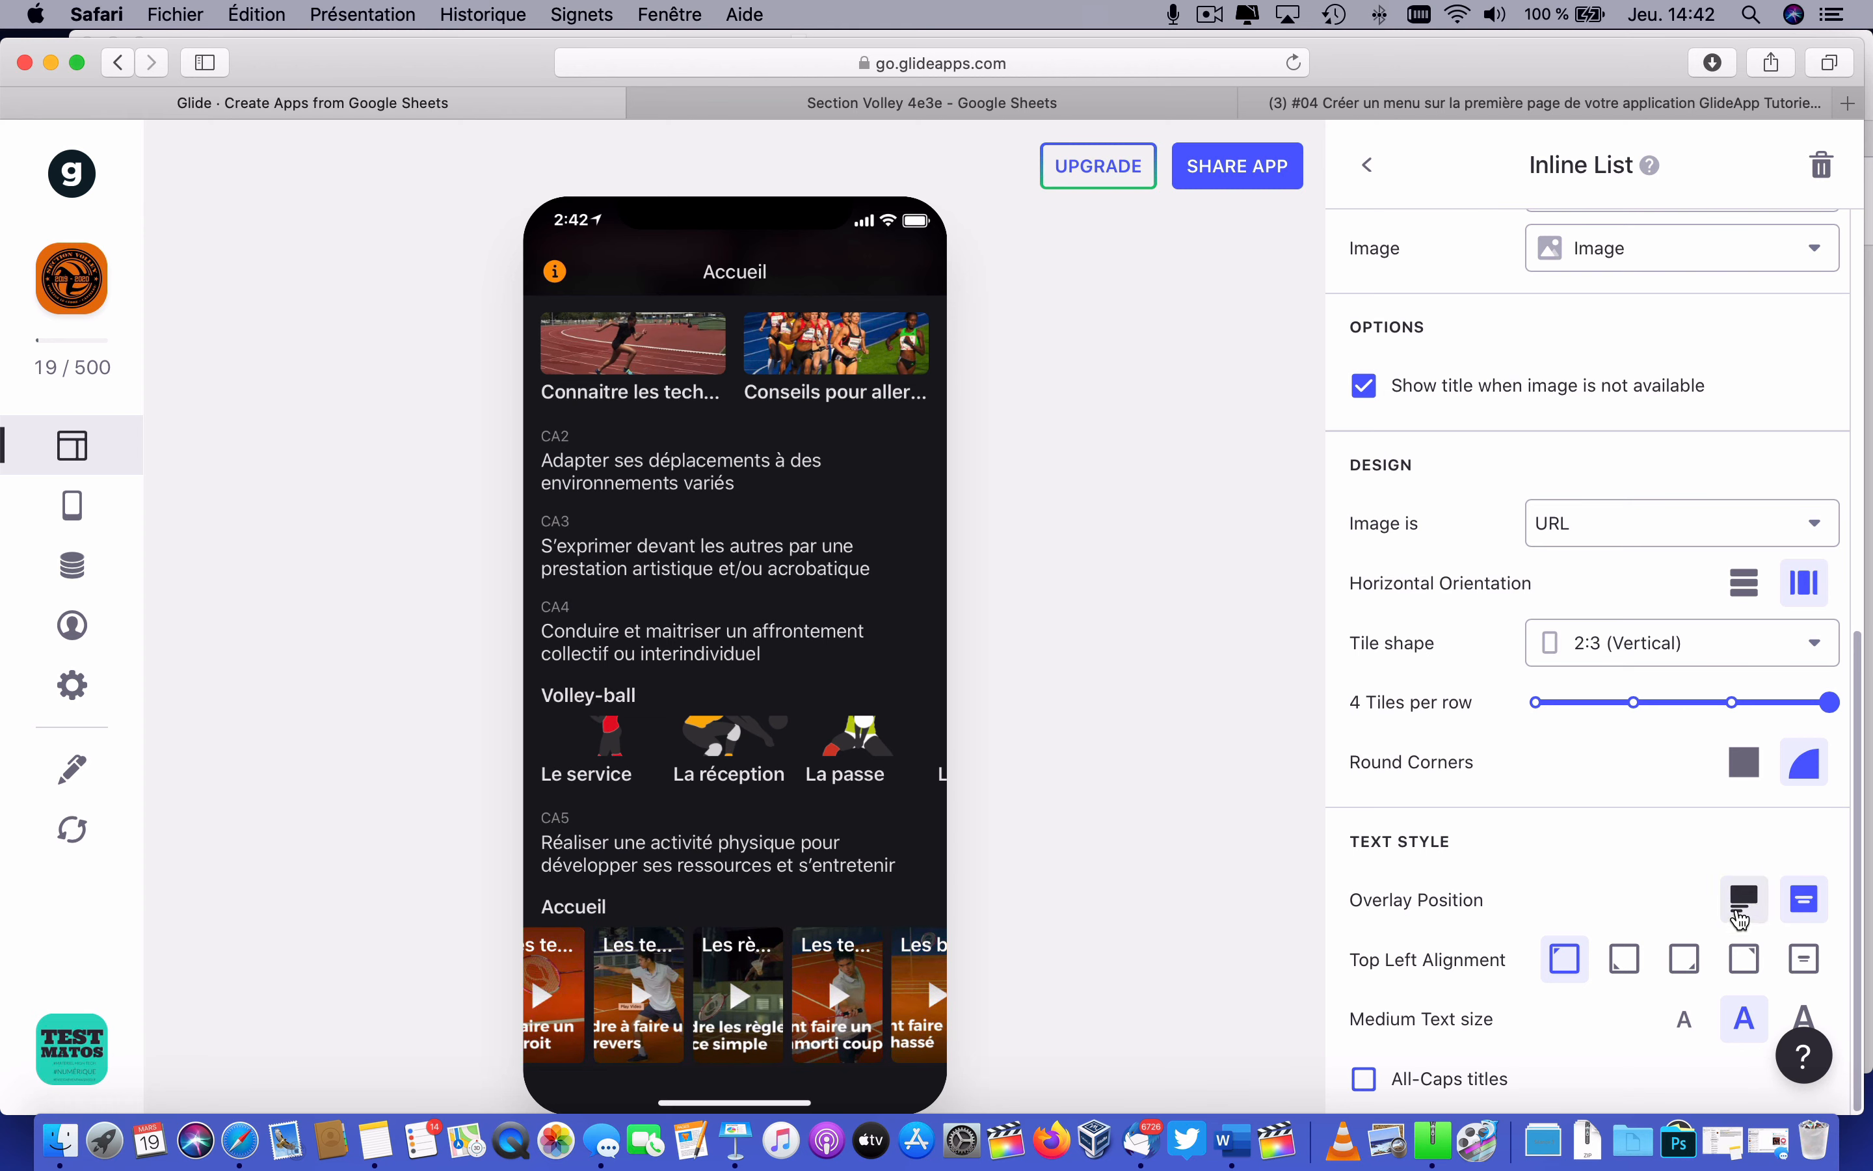
Place the badminton titles below their tiles and set the text size to Small.
click(1743, 898)
scroll(774, 1003, down, 1)
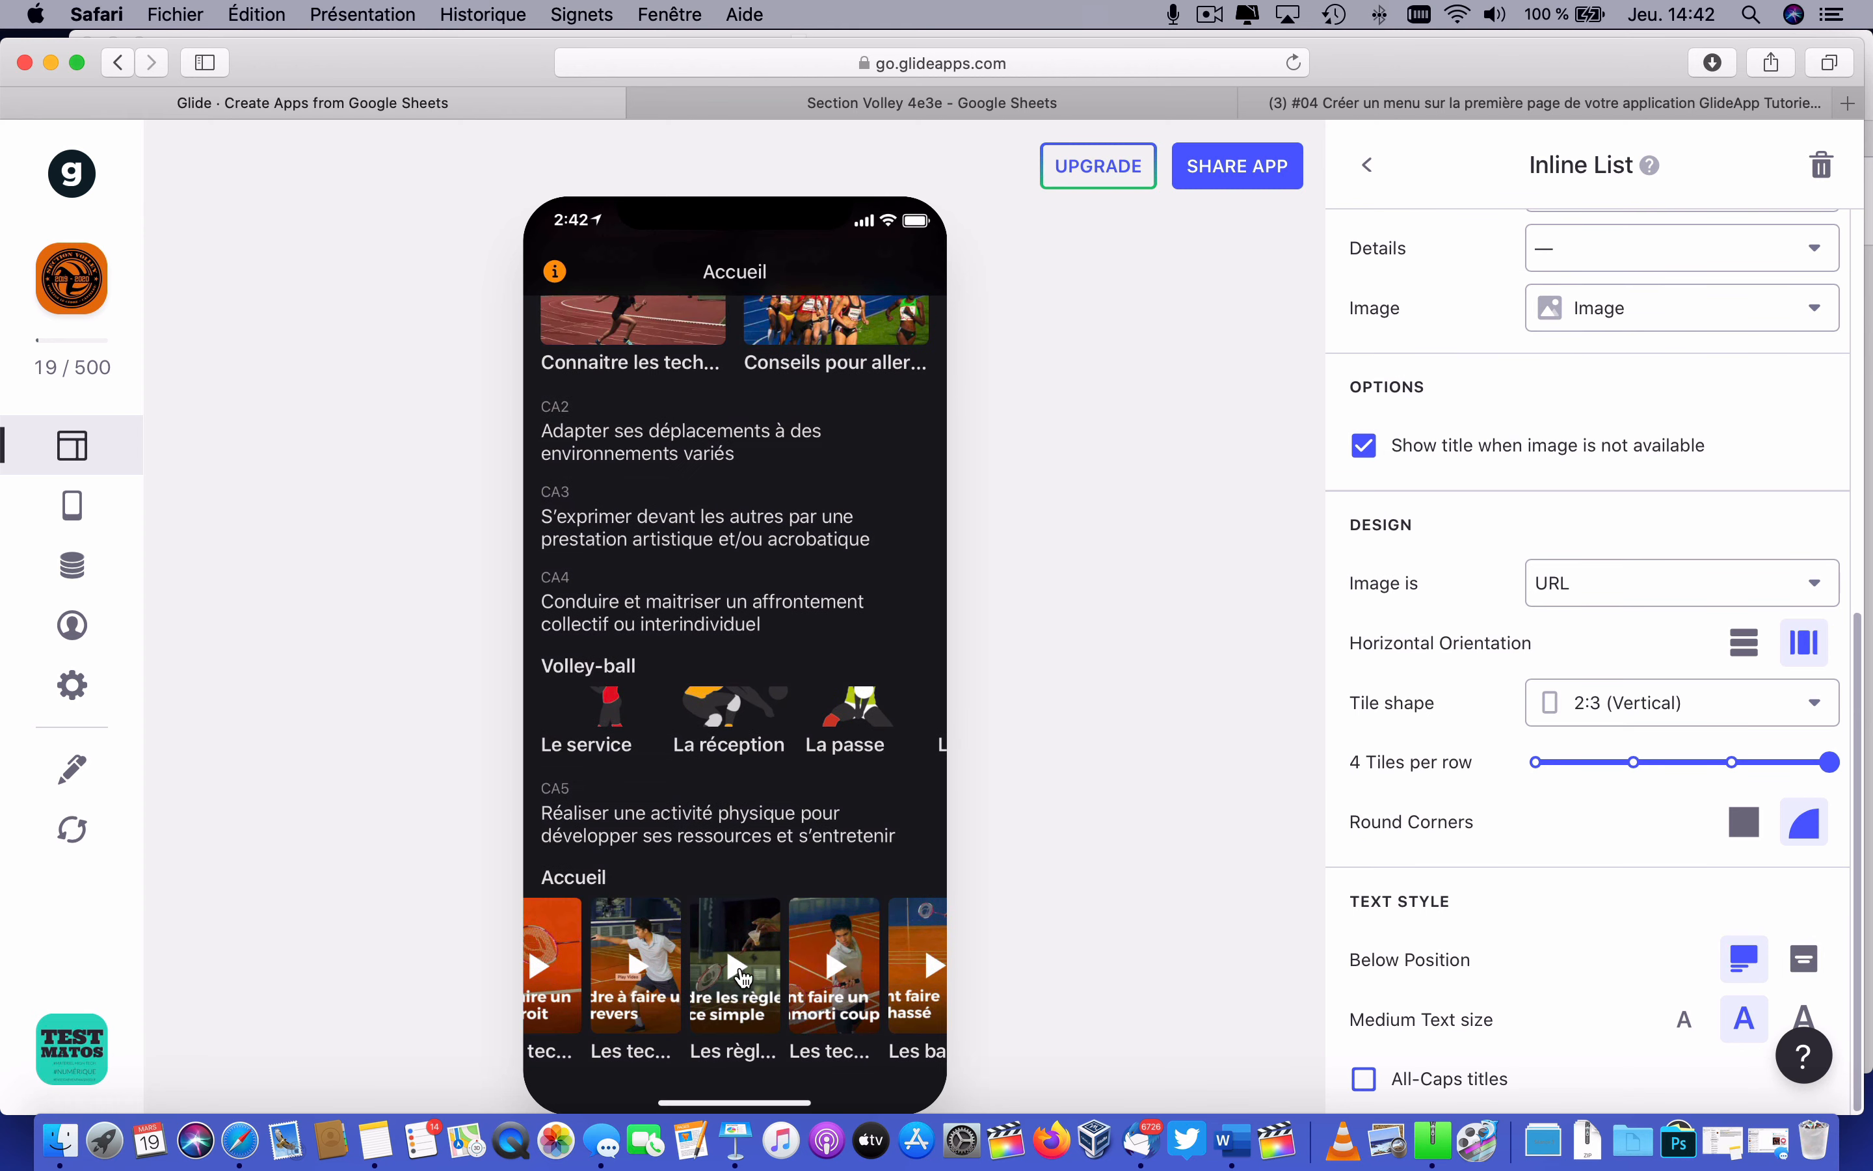
click(1668, 1015)
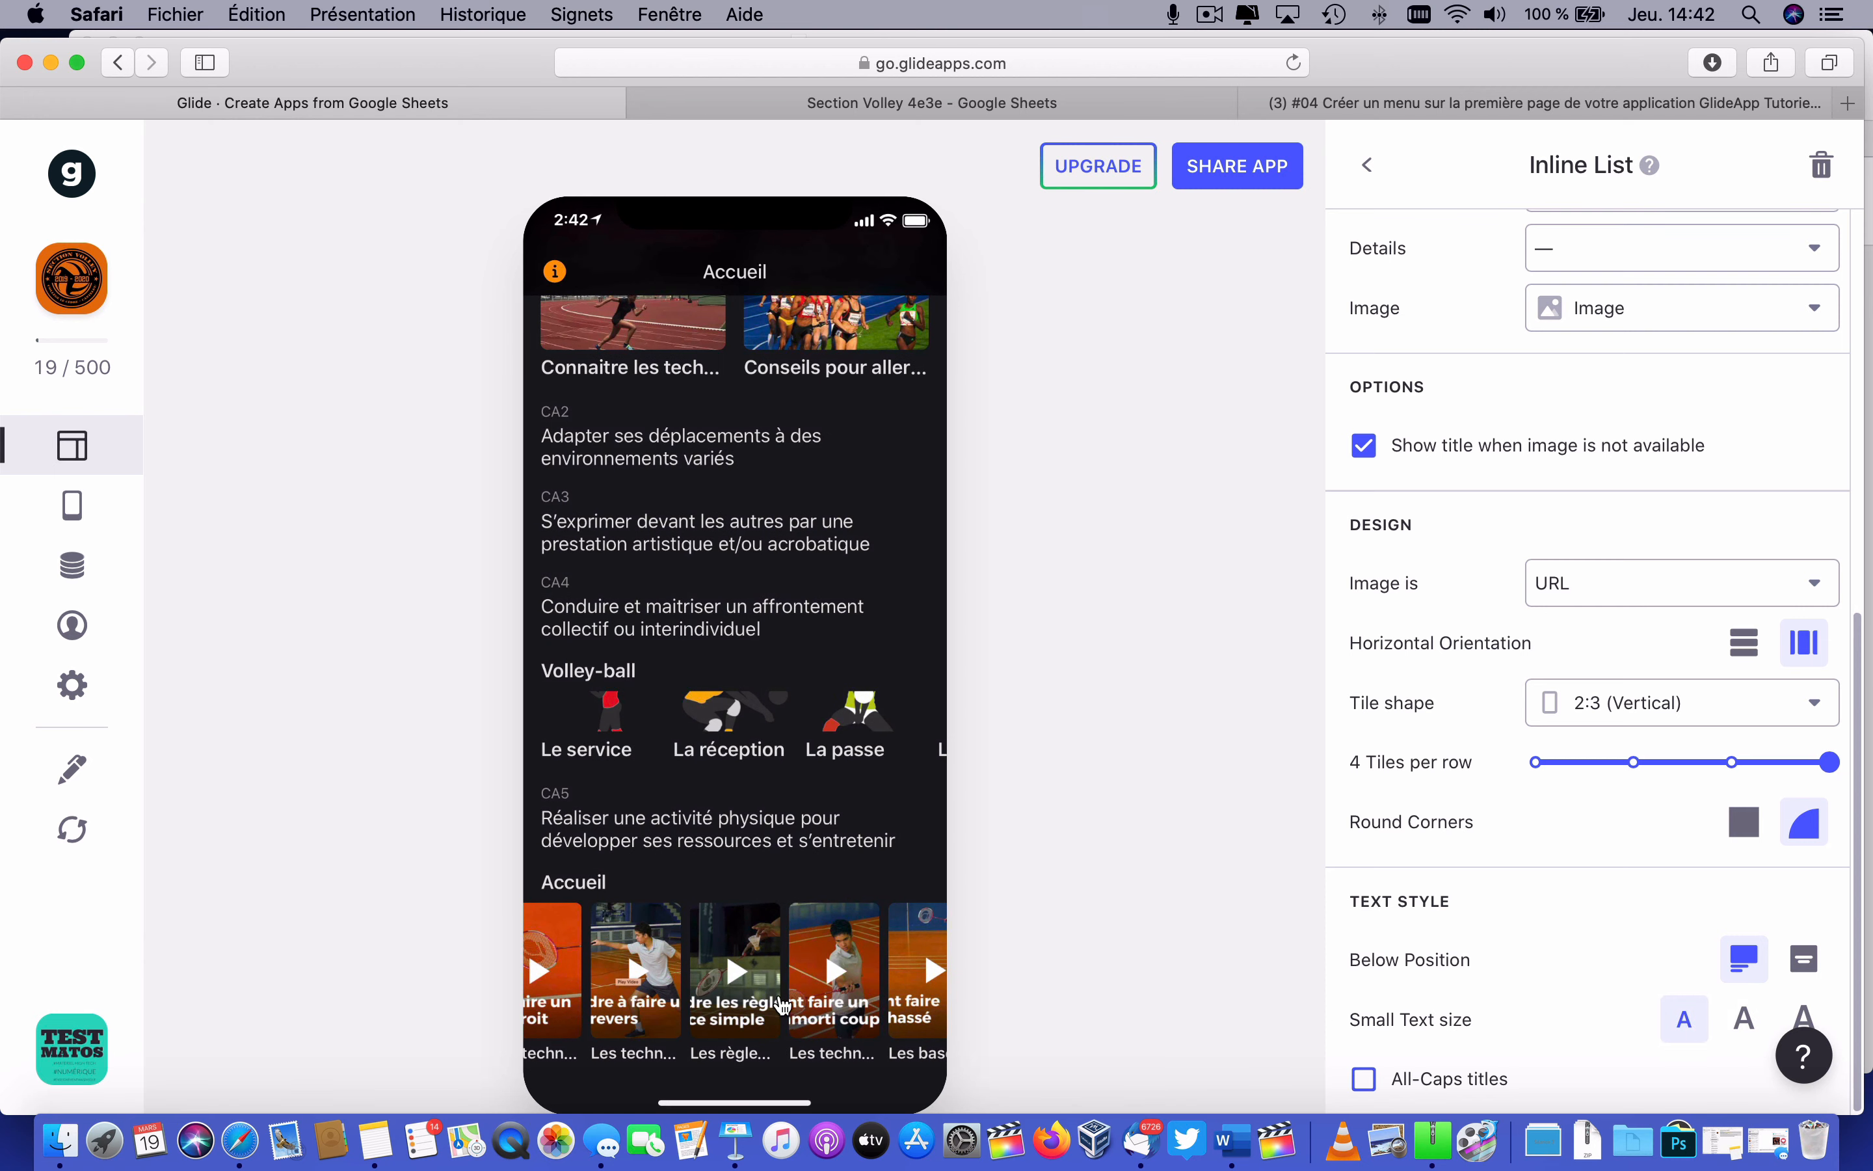
Change the label of the BAD EXO inline list to Badminton.
scroll(1579, 371, up, 10)
double_click(1575, 348)
text(Badminton)
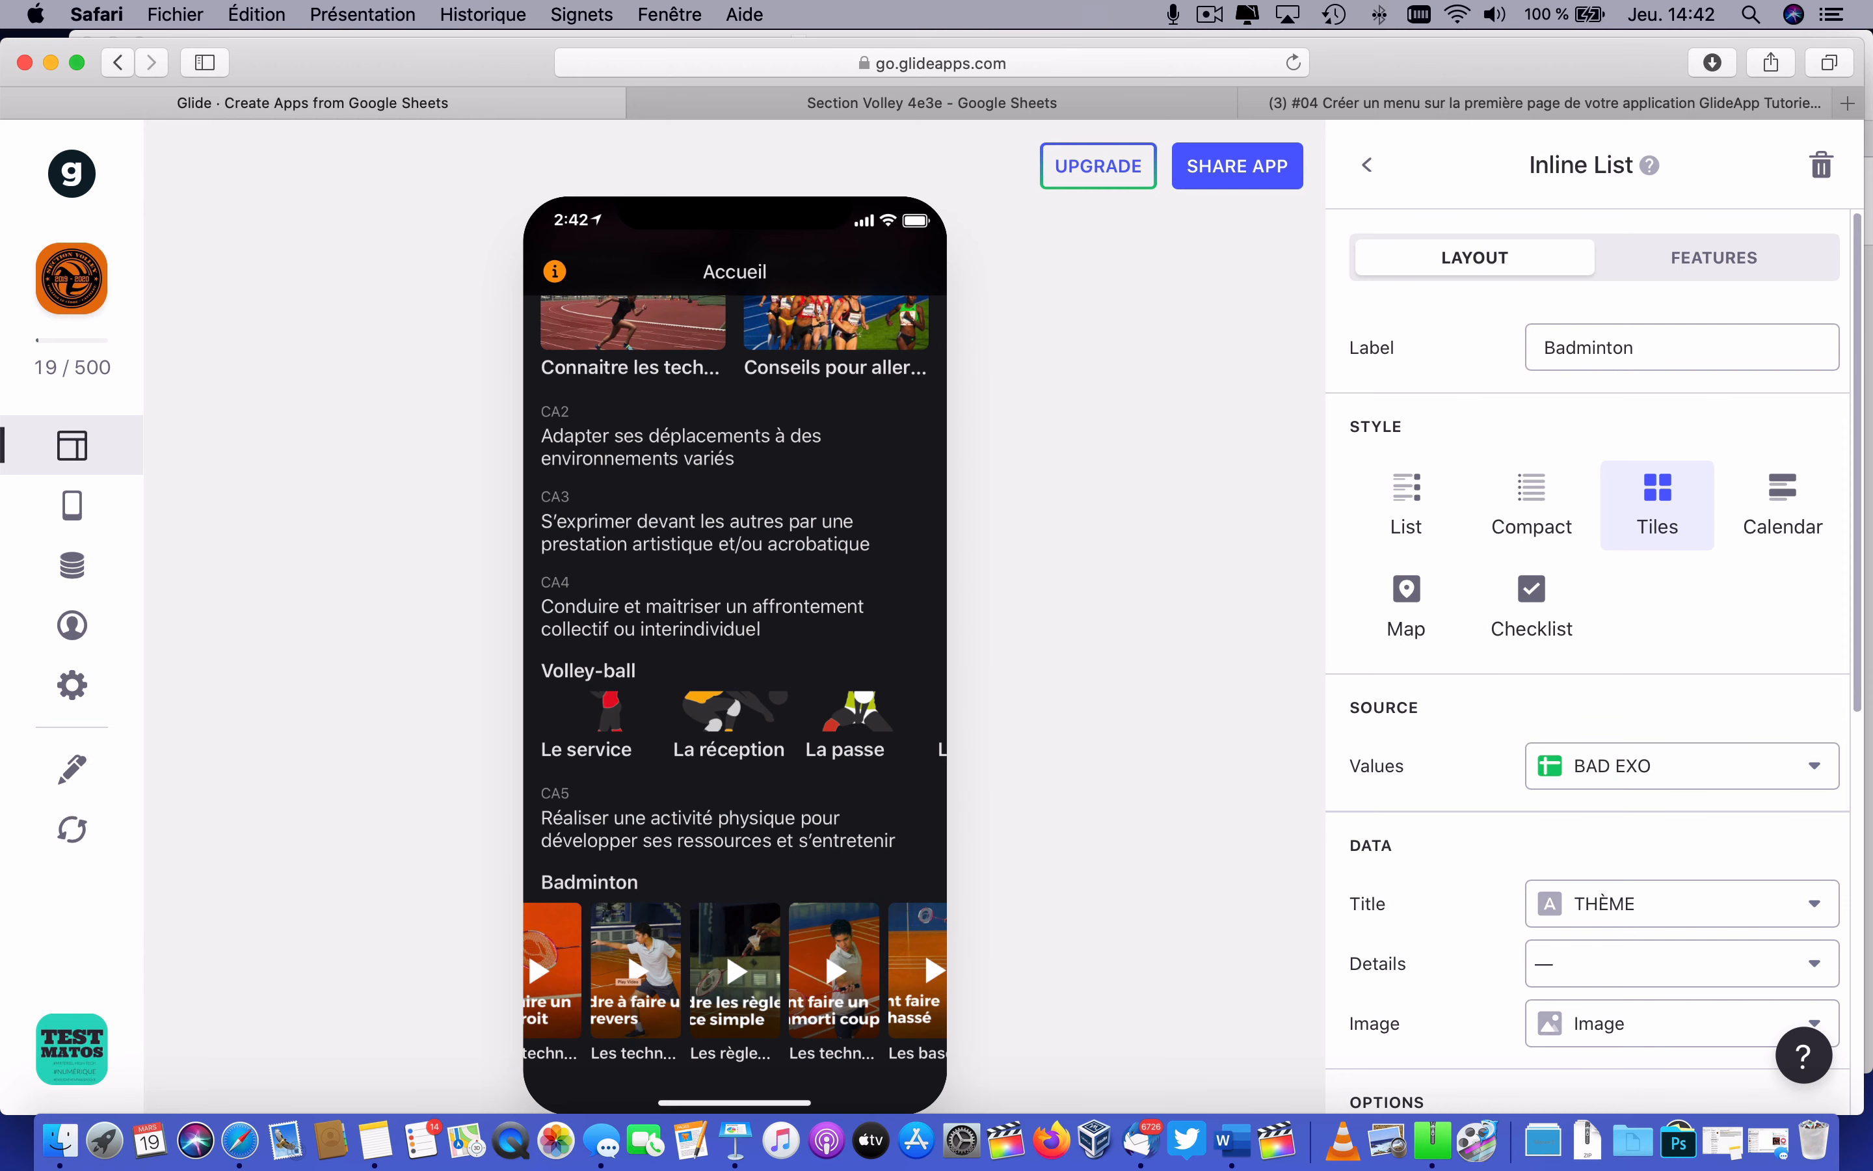
Review the Accueil page in the preview, browsing the Volley-ball and Badminton tile rows sideways.
scroll(635, 867, up, 3)
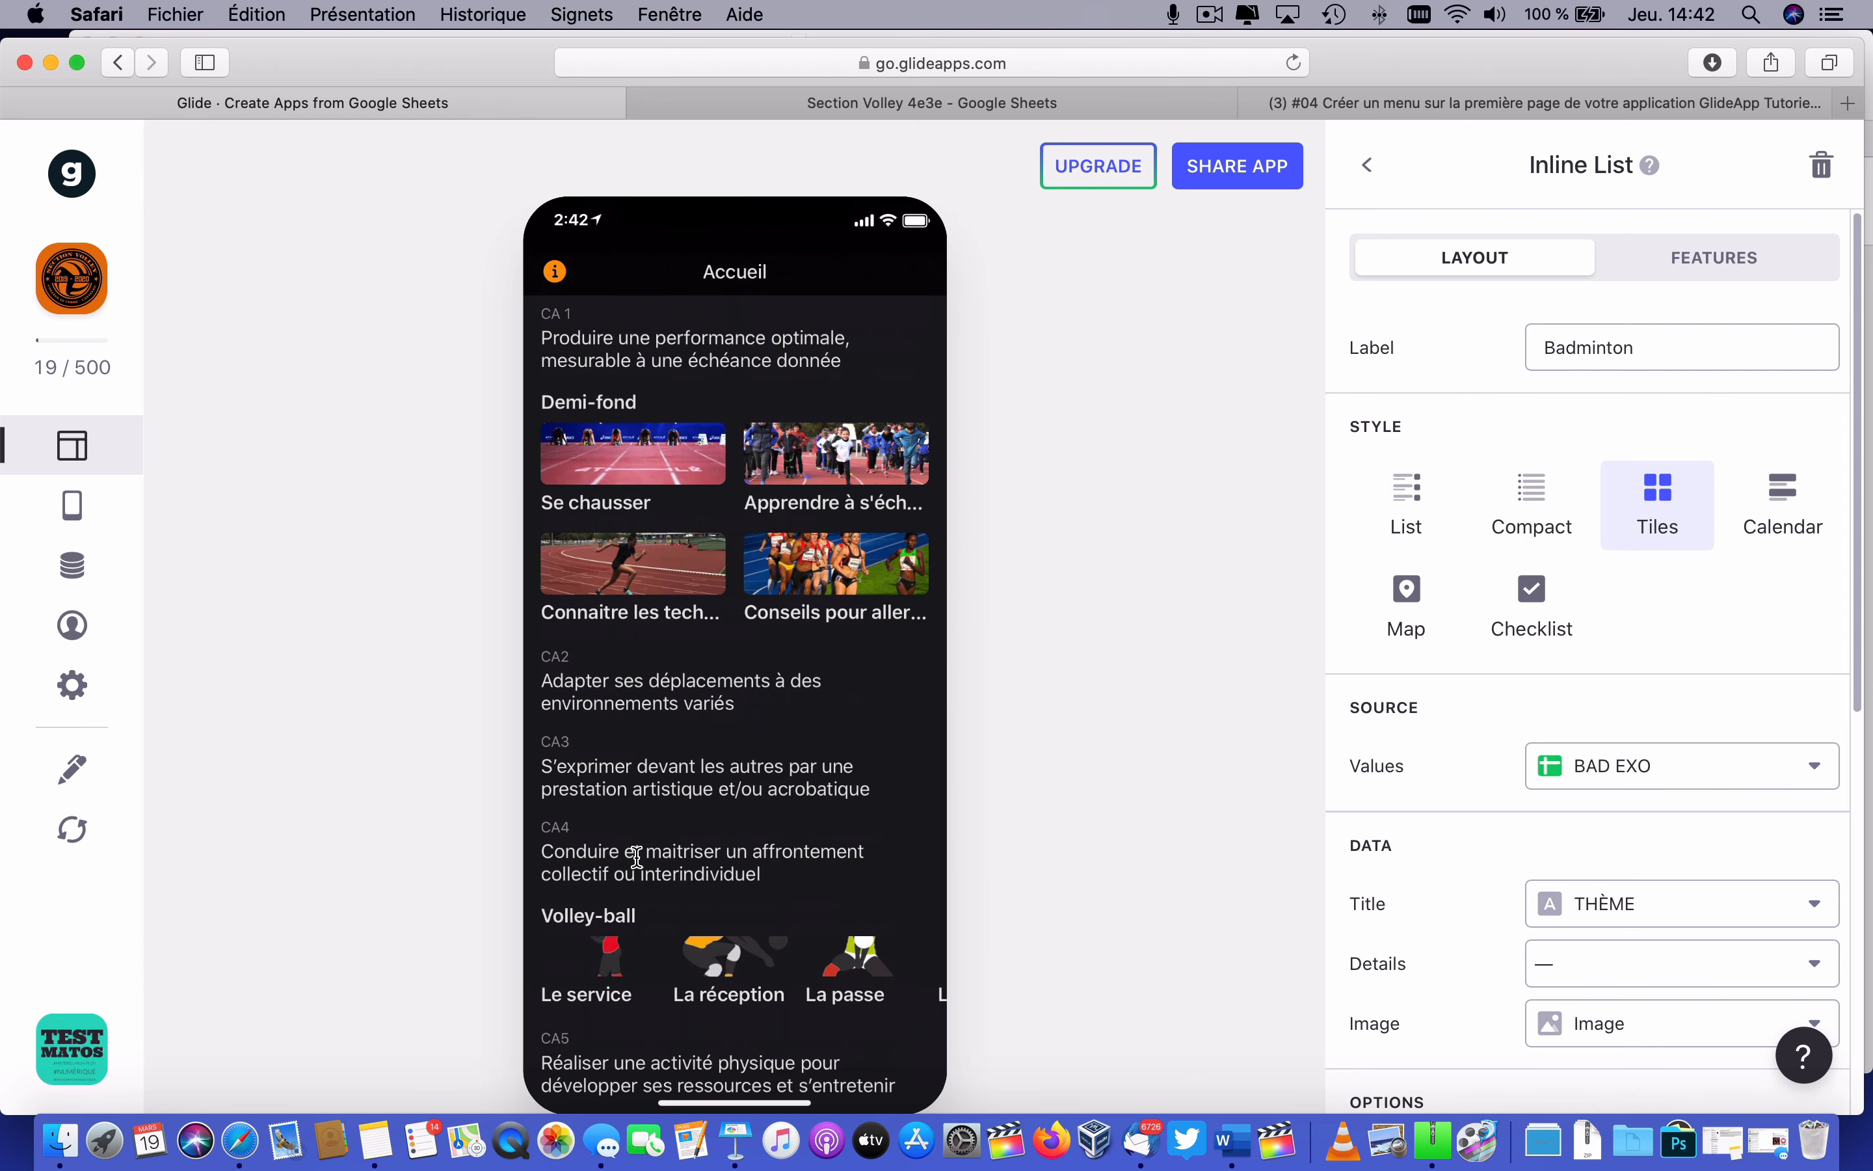
scroll(603, 553, down, 3)
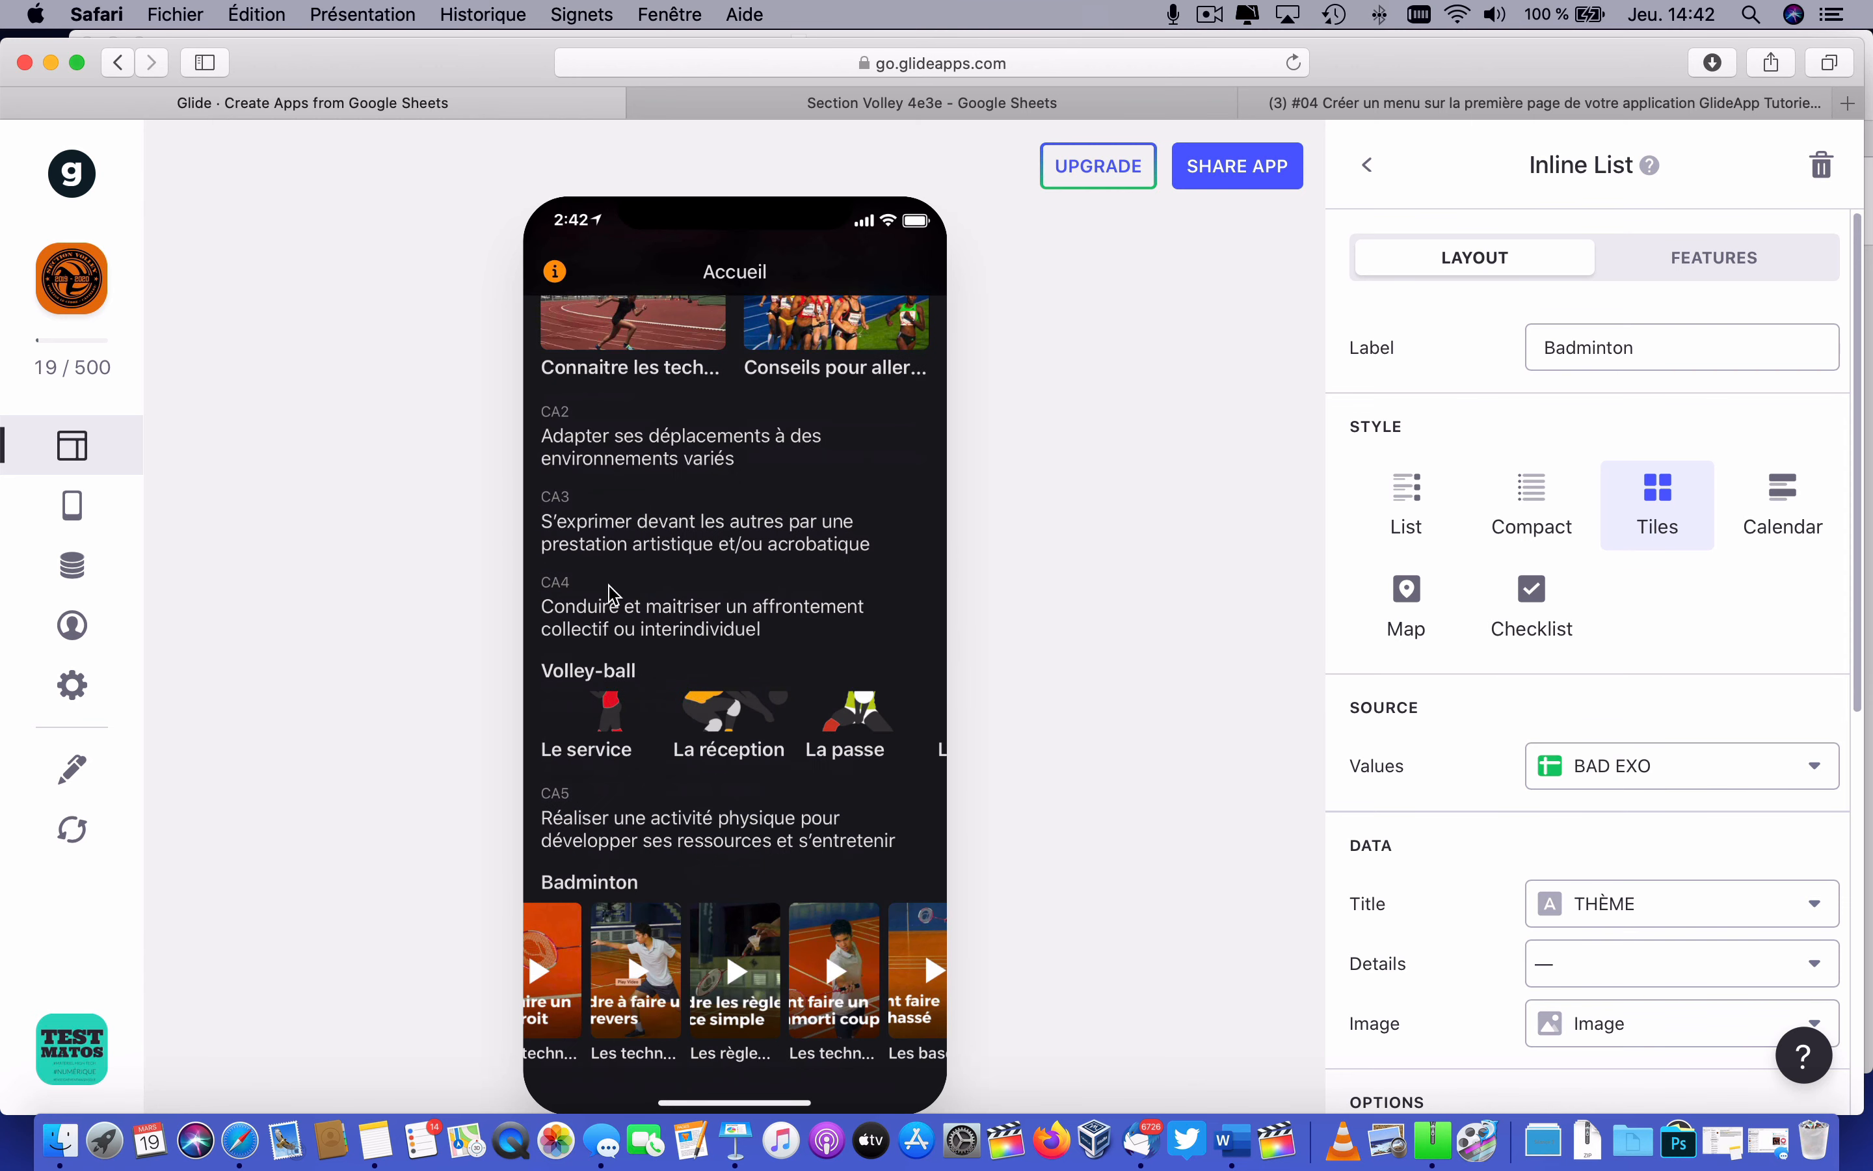
scroll(815, 733, right, 5)
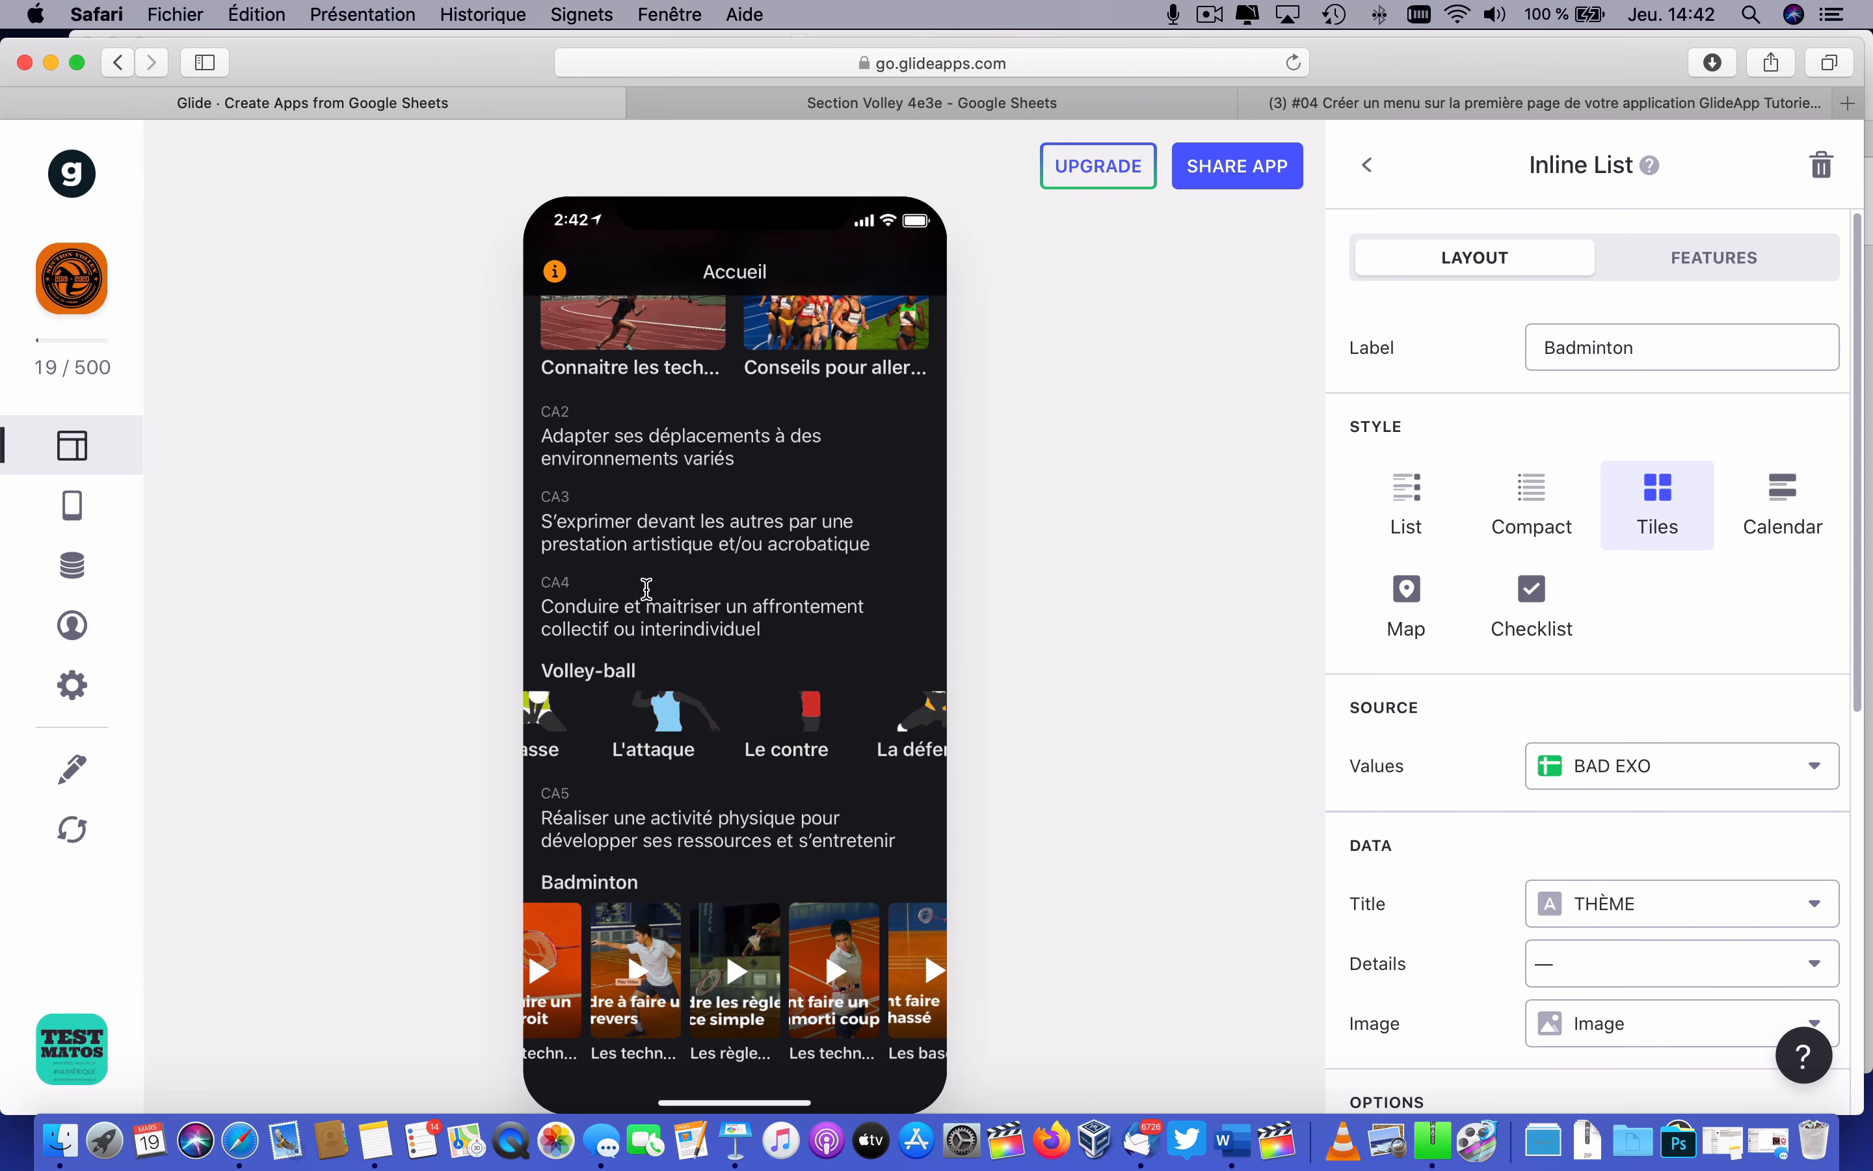
scroll(684, 527, up, 3)
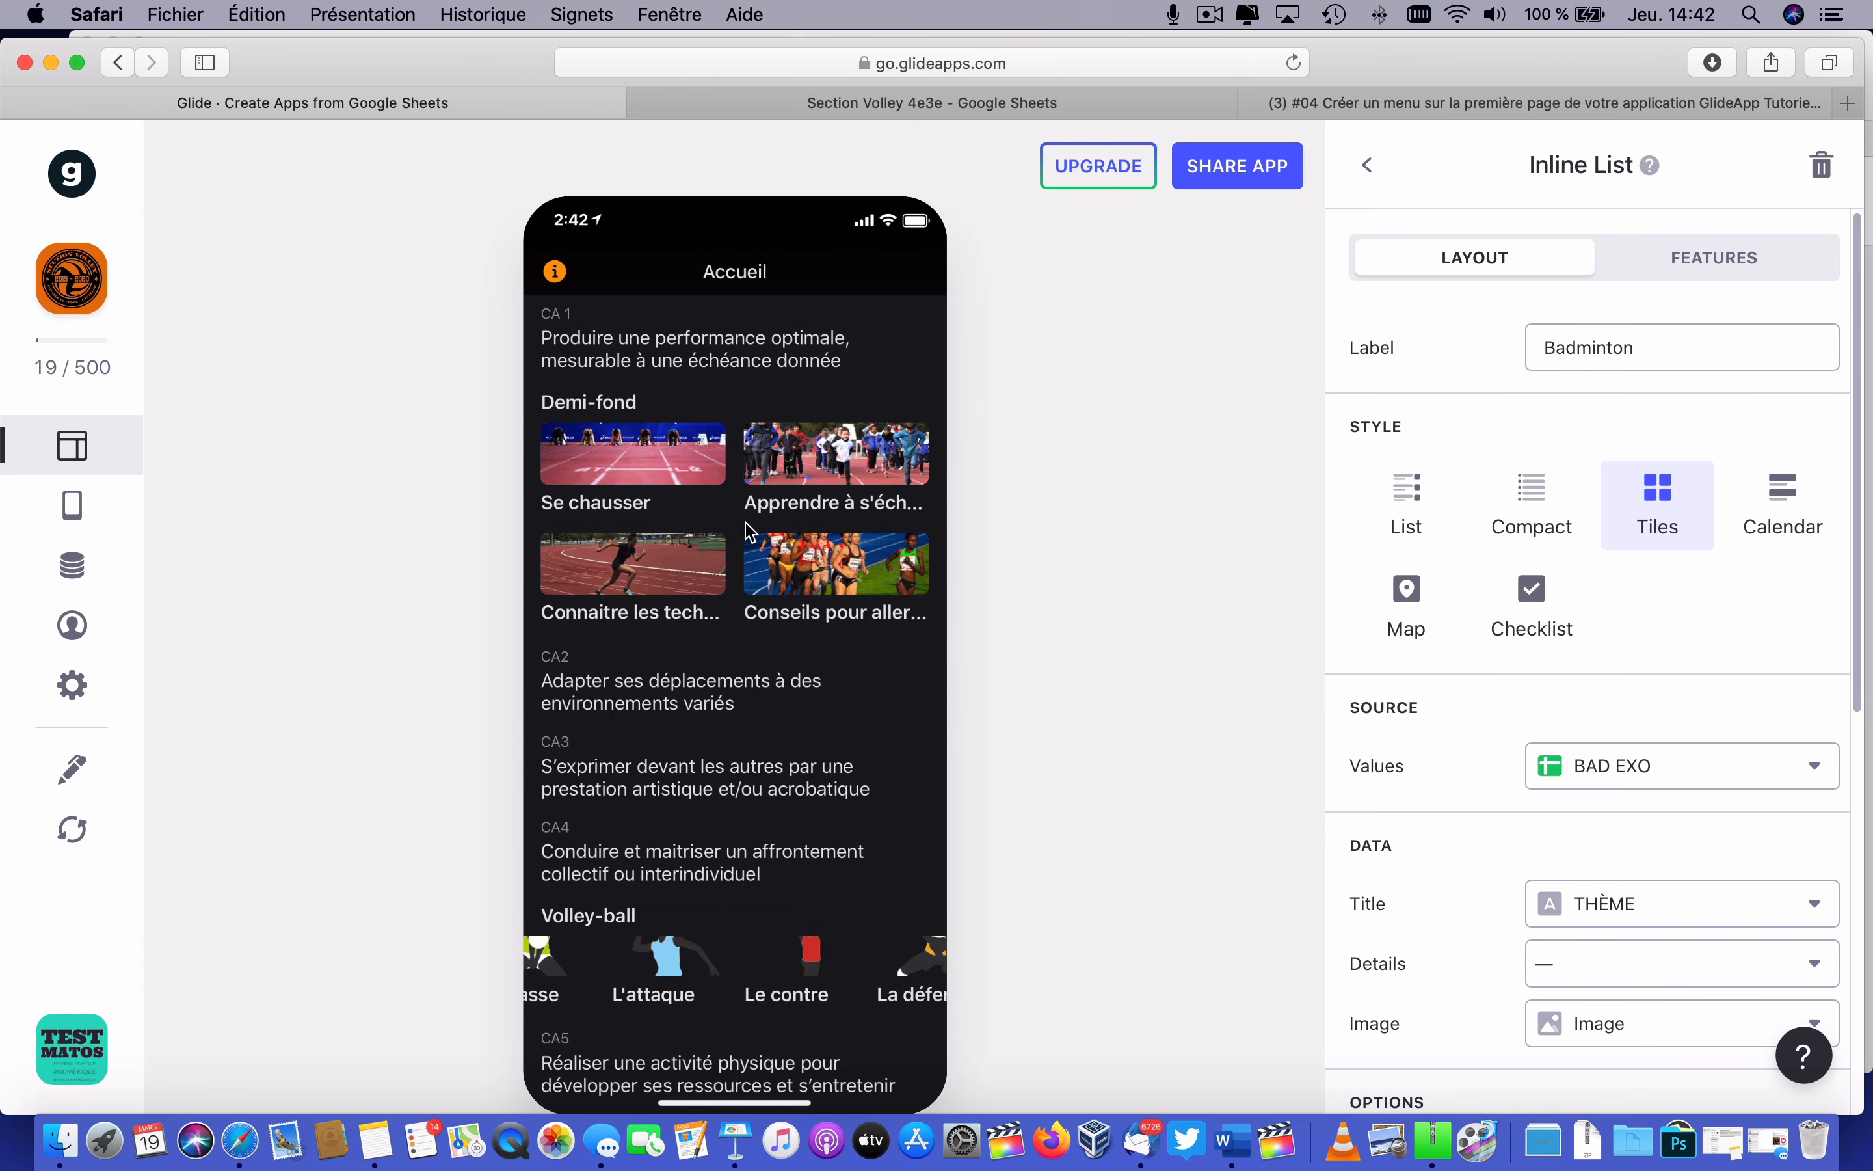
scroll(724, 542, down, 3)
scroll(656, 727, right, 2)
scroll(727, 968, right, 4)
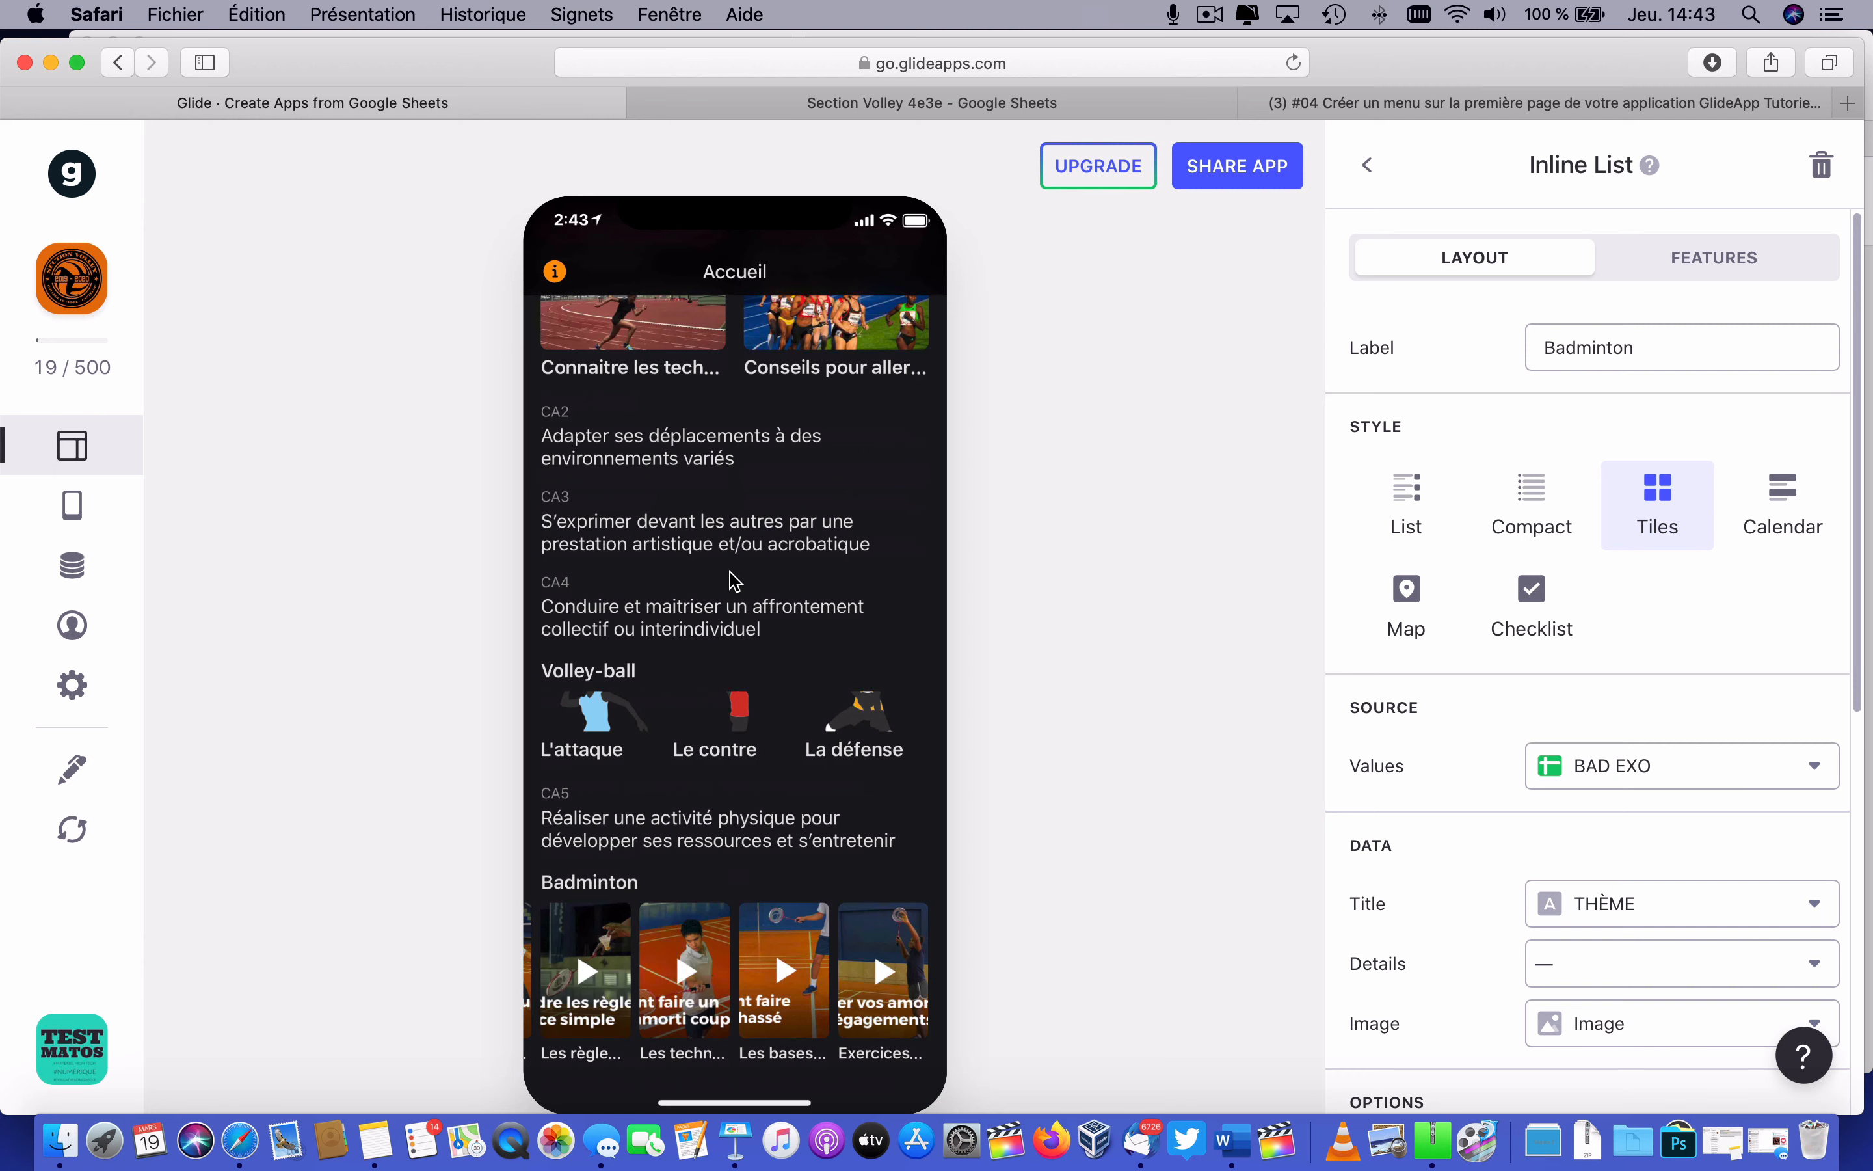